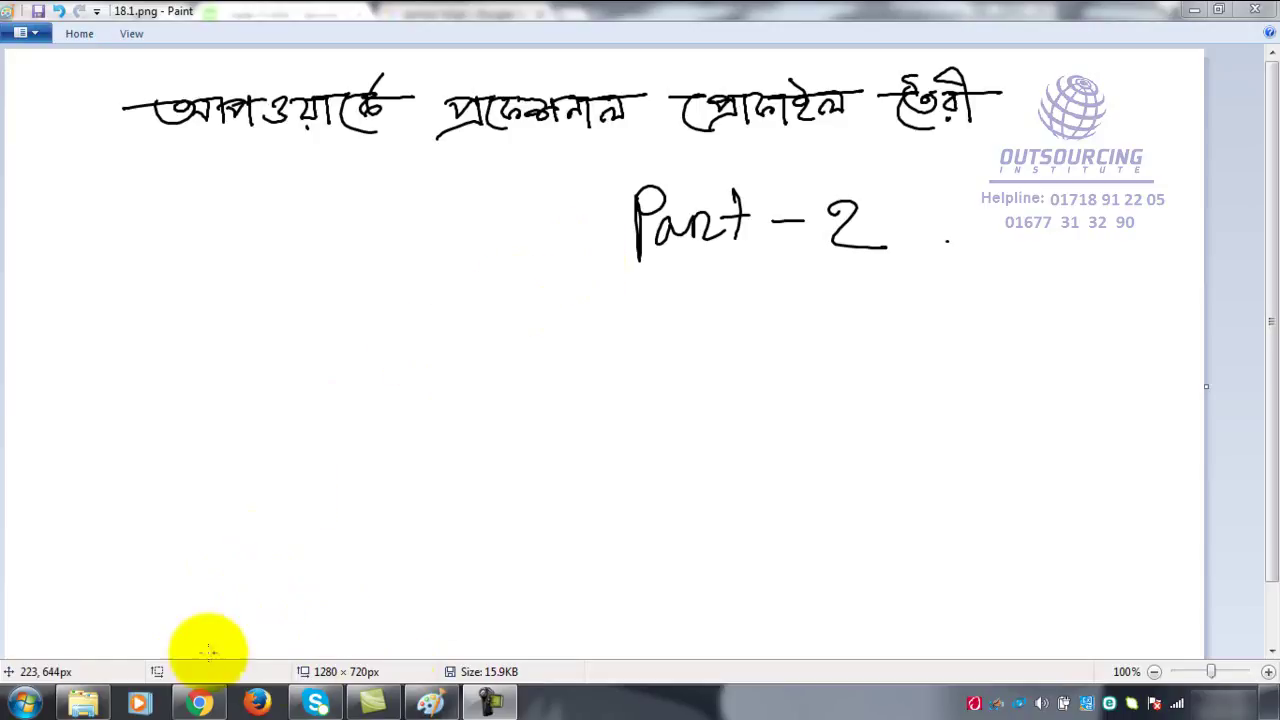
- Bring the Upwork Create Profile page forward and close the 'Tips for a great overview' popup
click(195, 700)
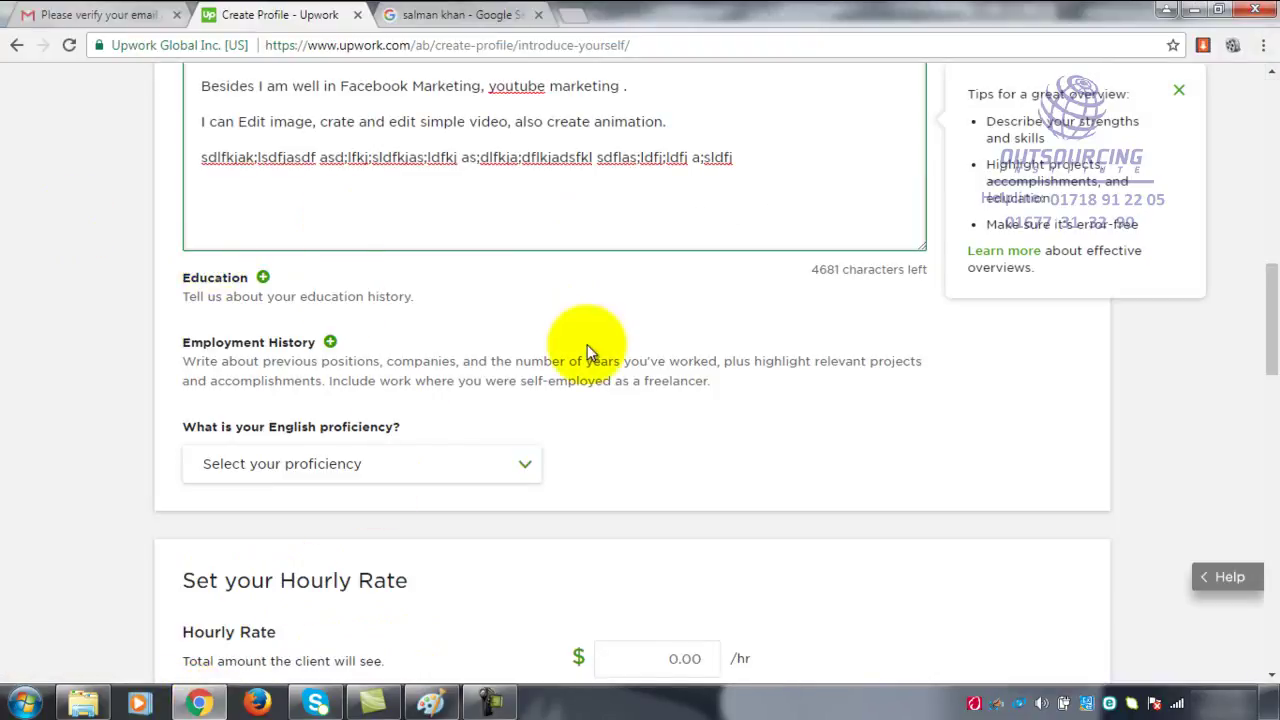
scroll(543, 343, up, 5)
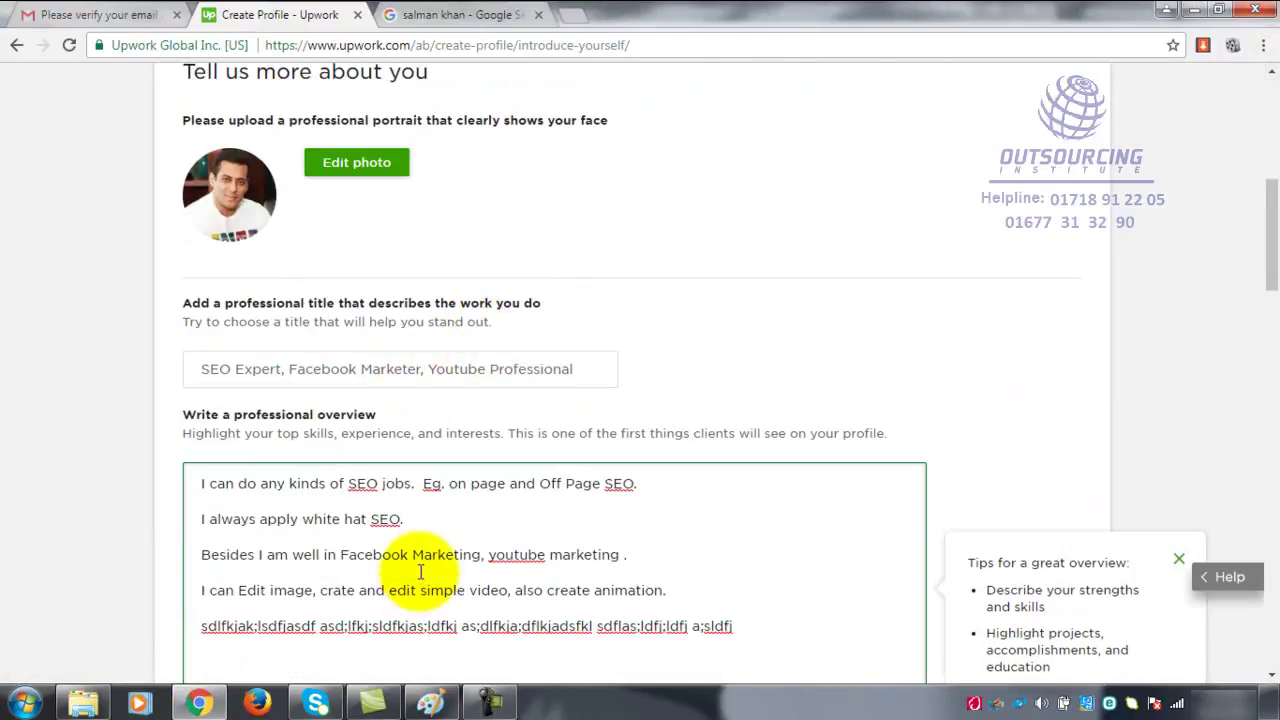
scroll(425, 578, down, 4)
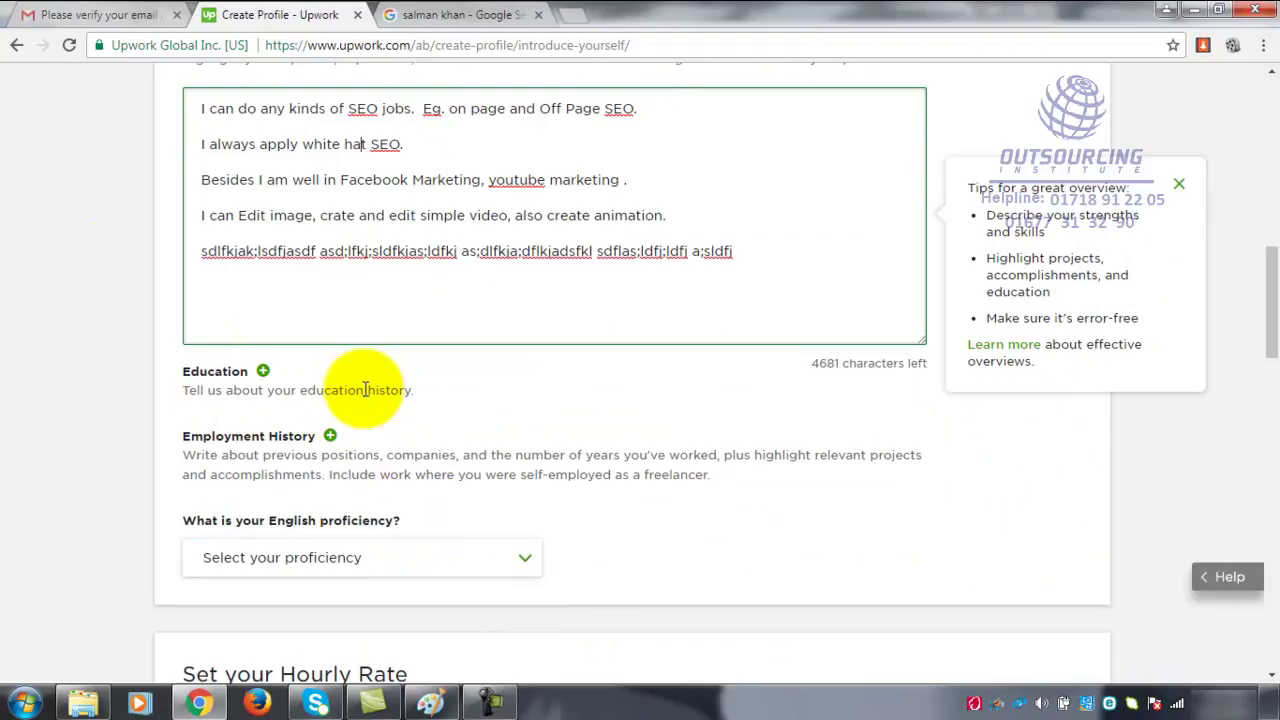
click(1179, 184)
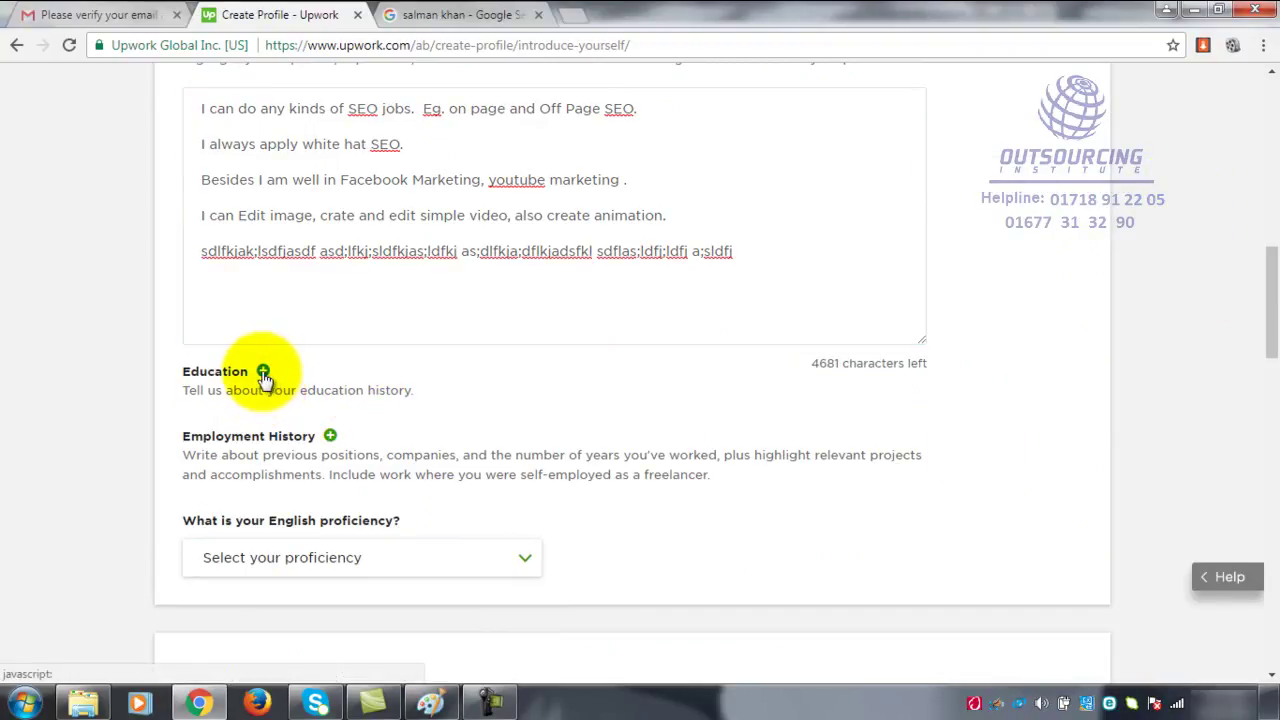
click(263, 373)
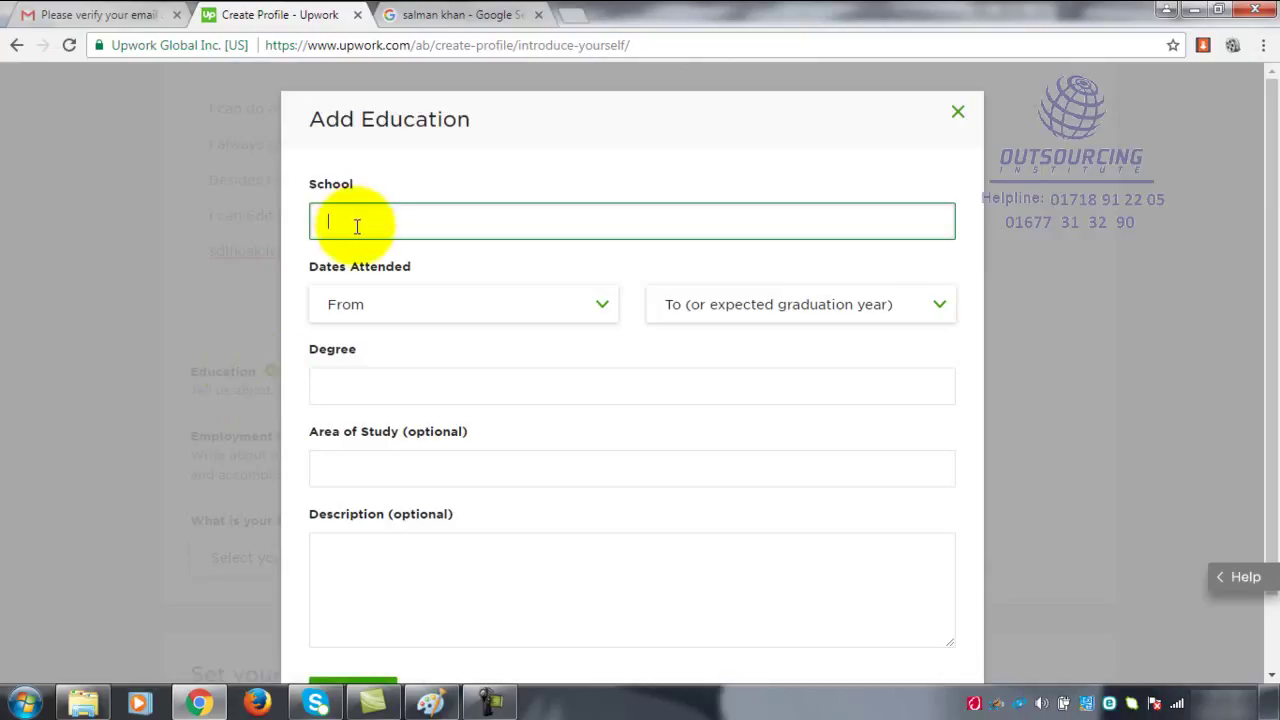
click(956, 113)
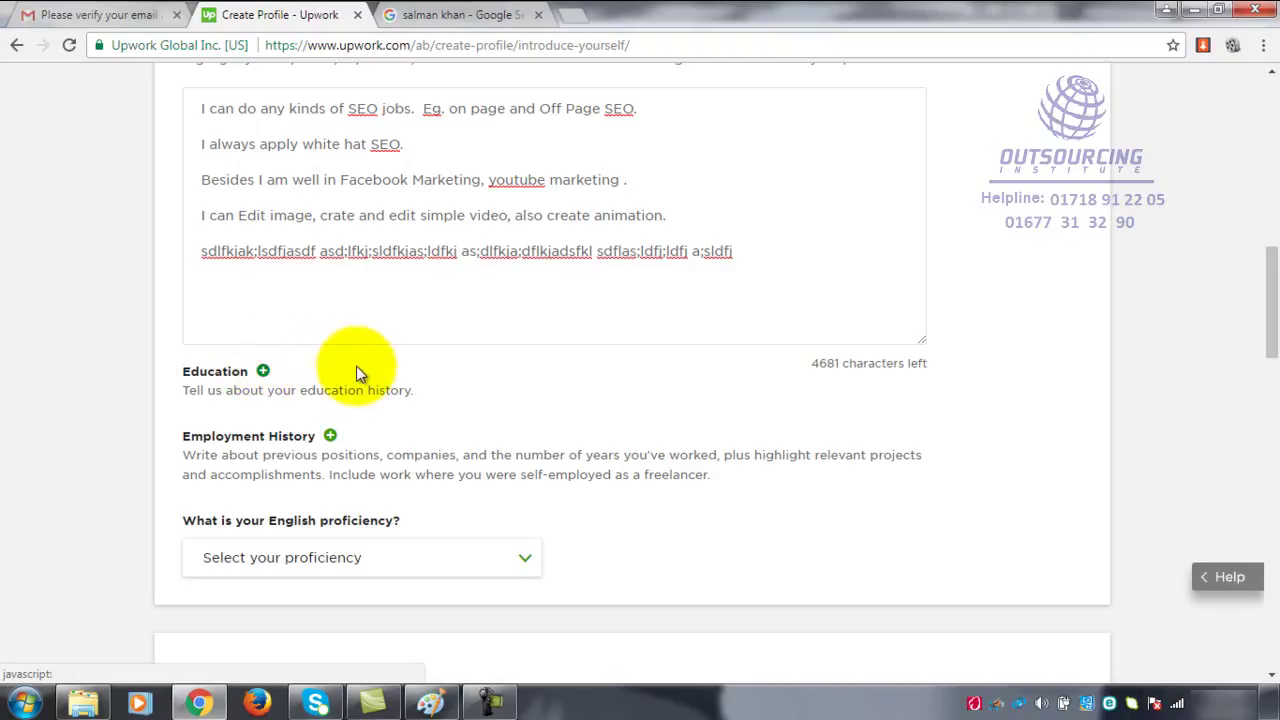
scroll(366, 360, down, 2)
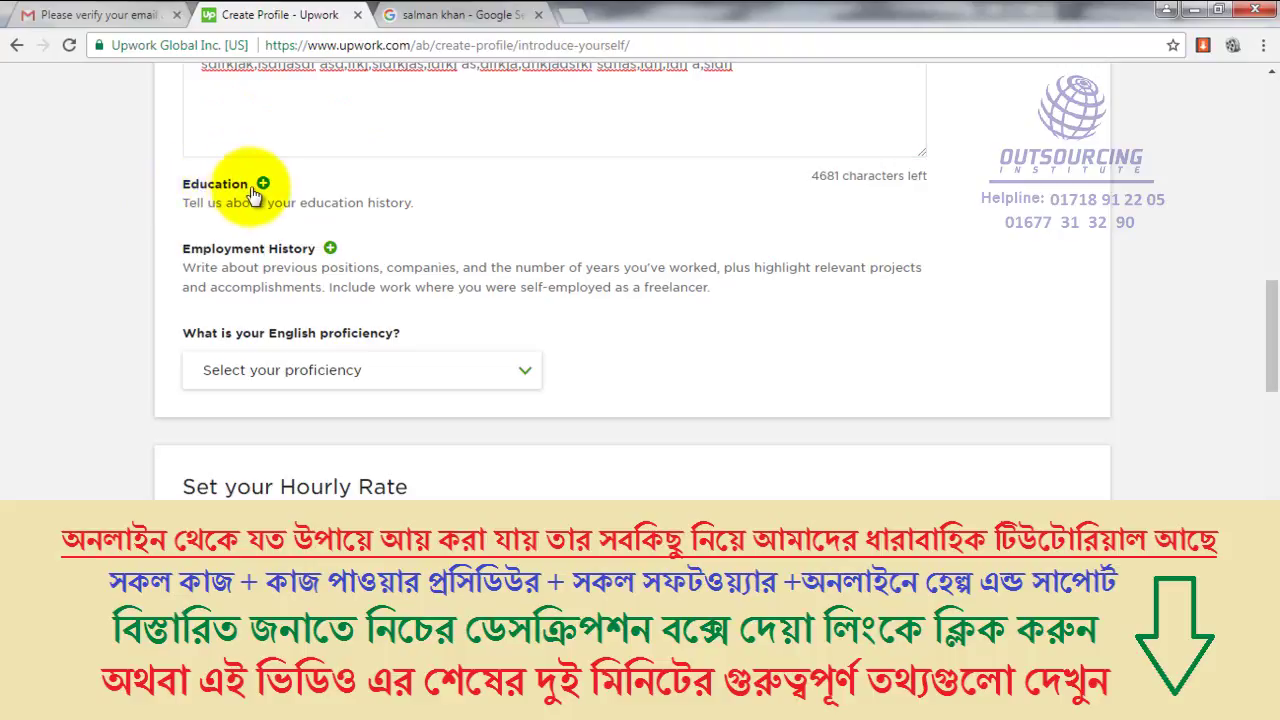
- Add an education entry for 'Abul high school' with dates attended 2003 to 2008
click(263, 185)
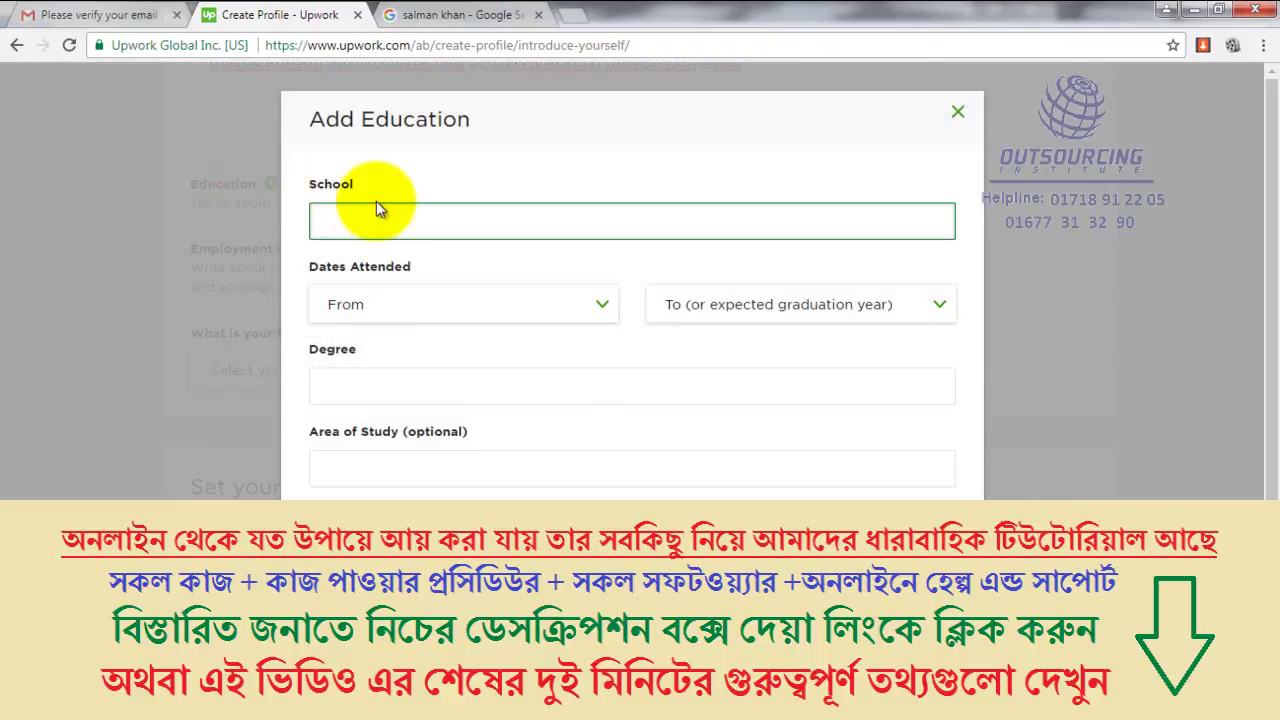
text(Abul high school)
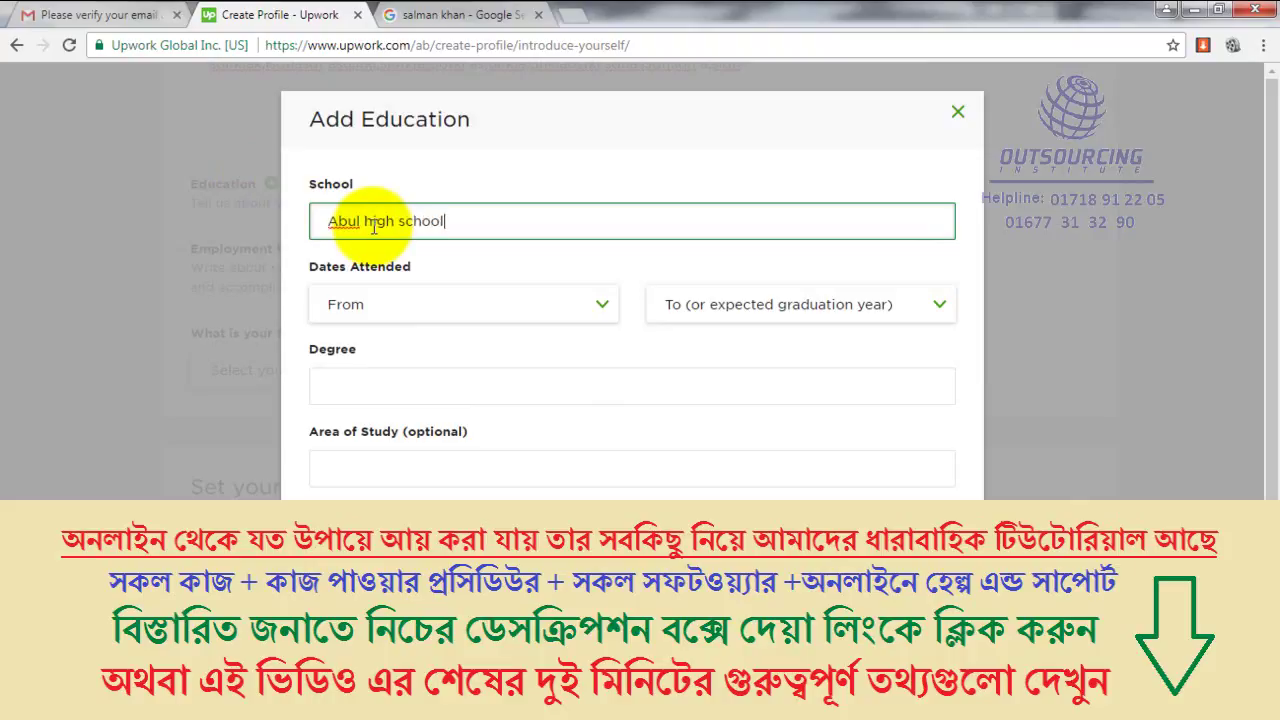
click(508, 303)
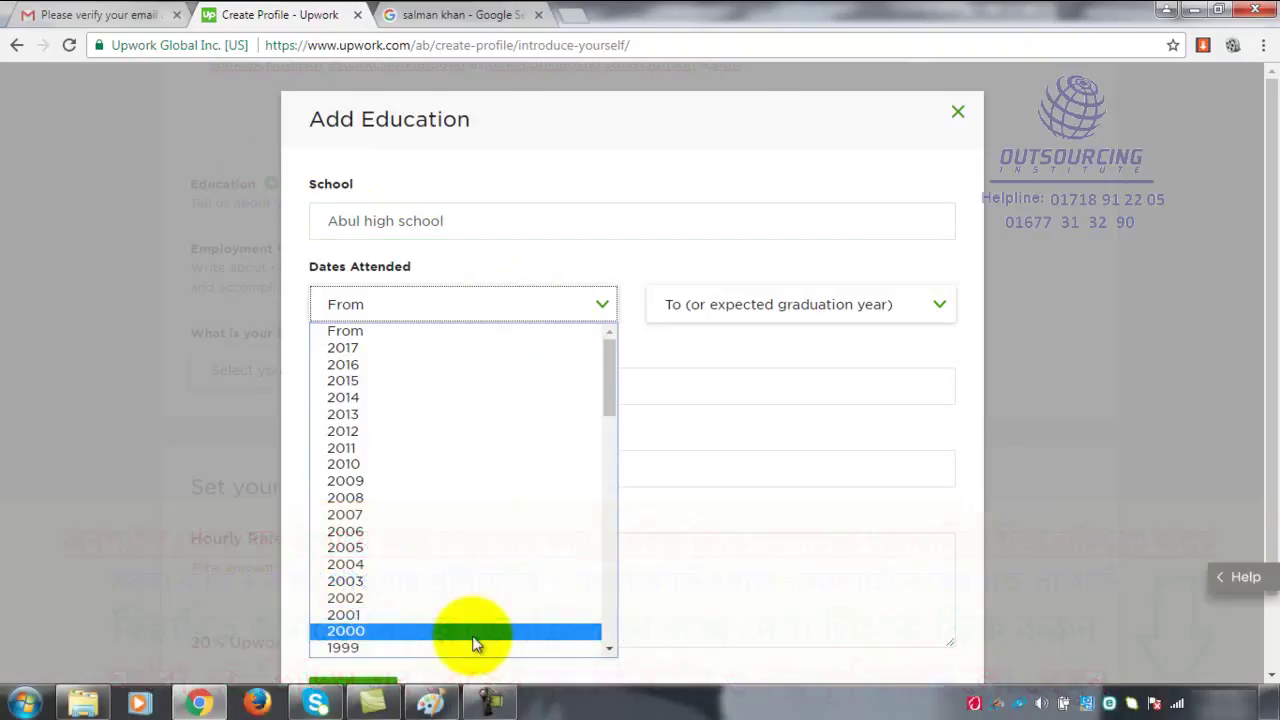
click(477, 587)
click(813, 312)
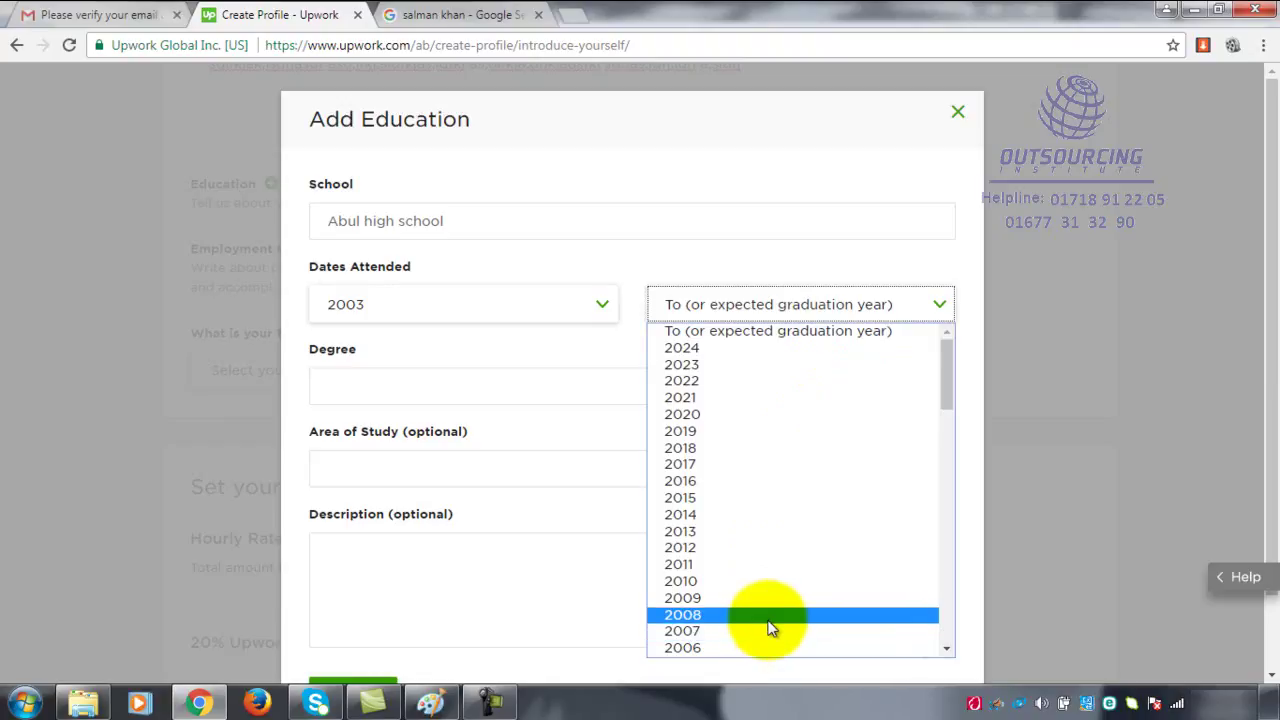
scroll(790, 562, down, 5)
scroll(789, 548, up, 2)
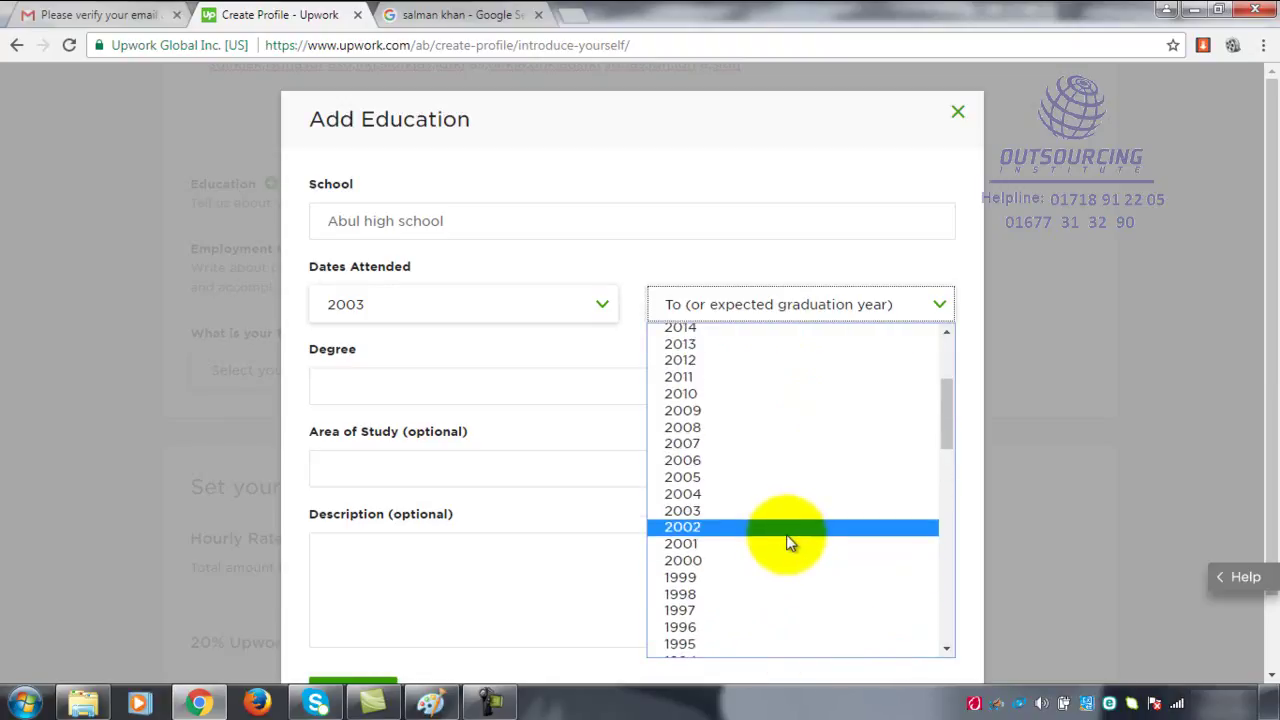
click(759, 424)
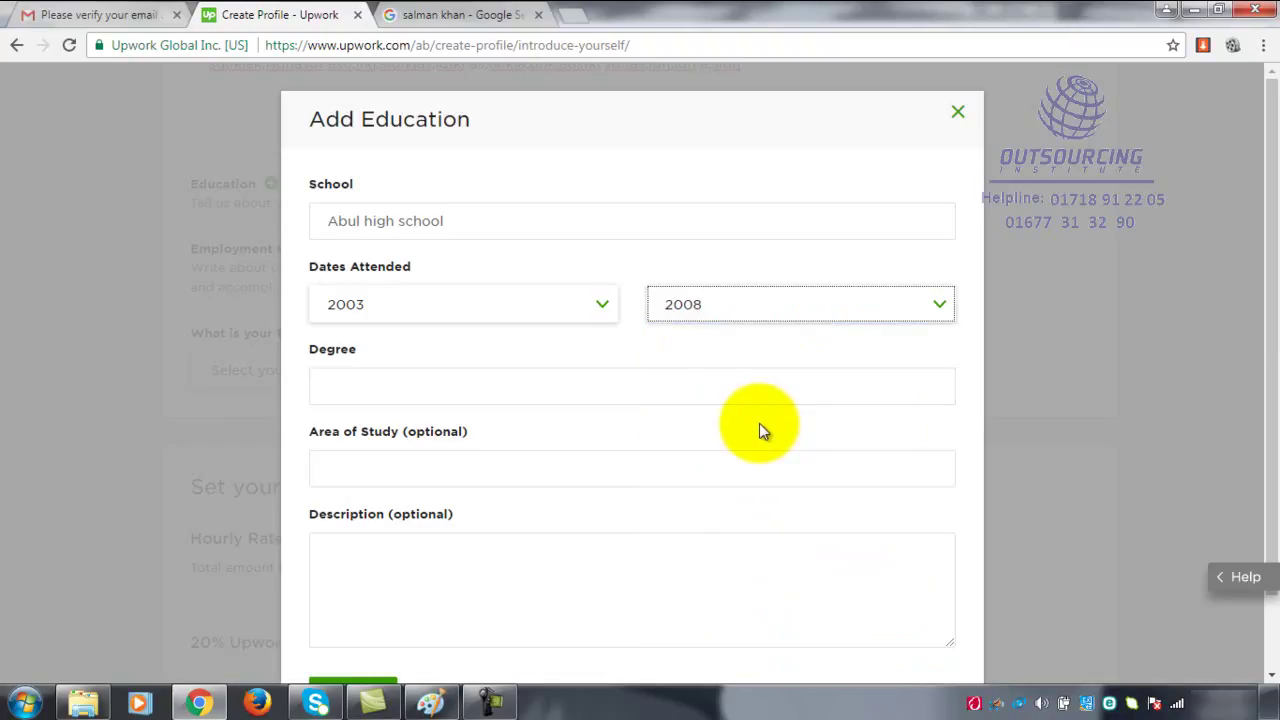
- Pick Associate of Science (A.S.) as the degree from the suggestions
click(430, 385)
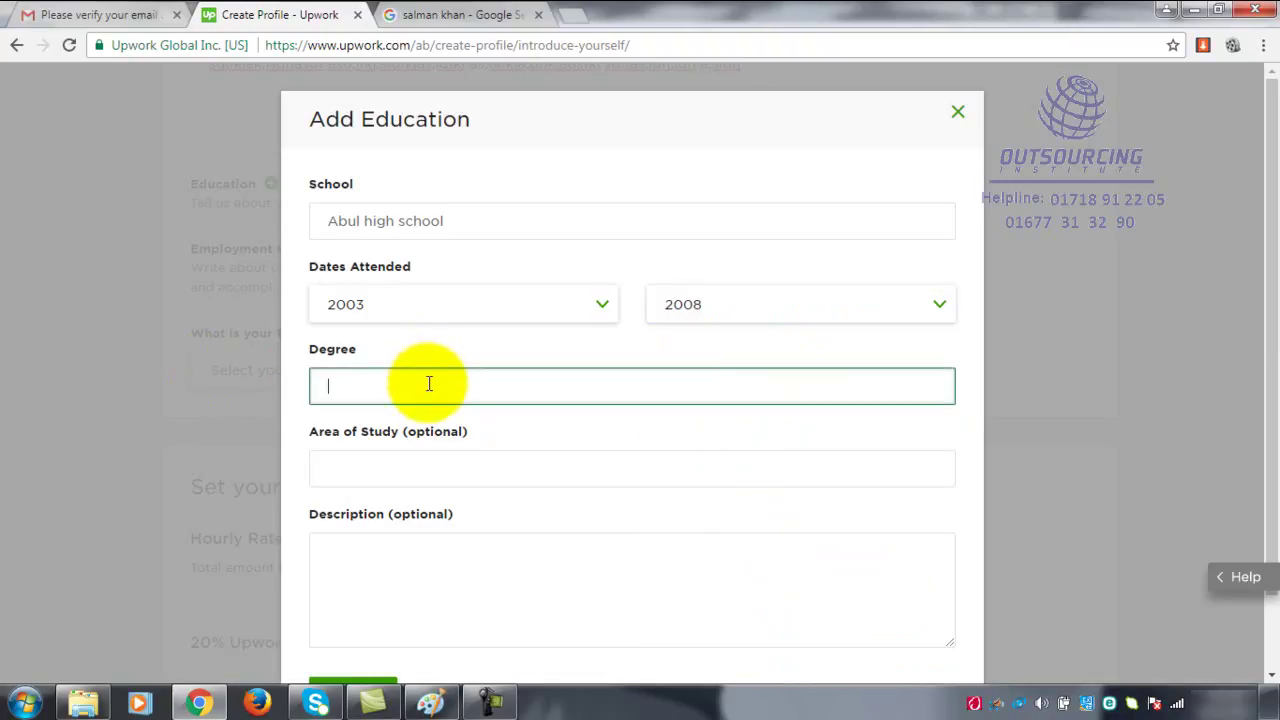
click(503, 222)
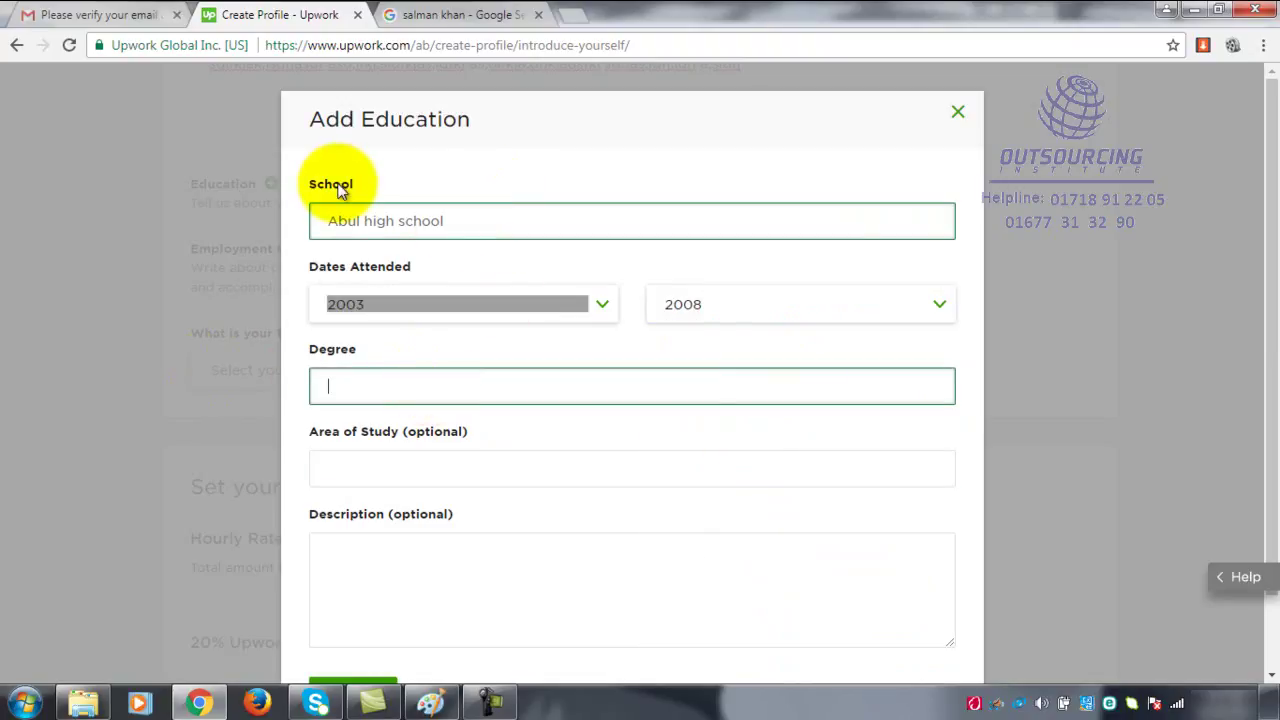
click(451, 398)
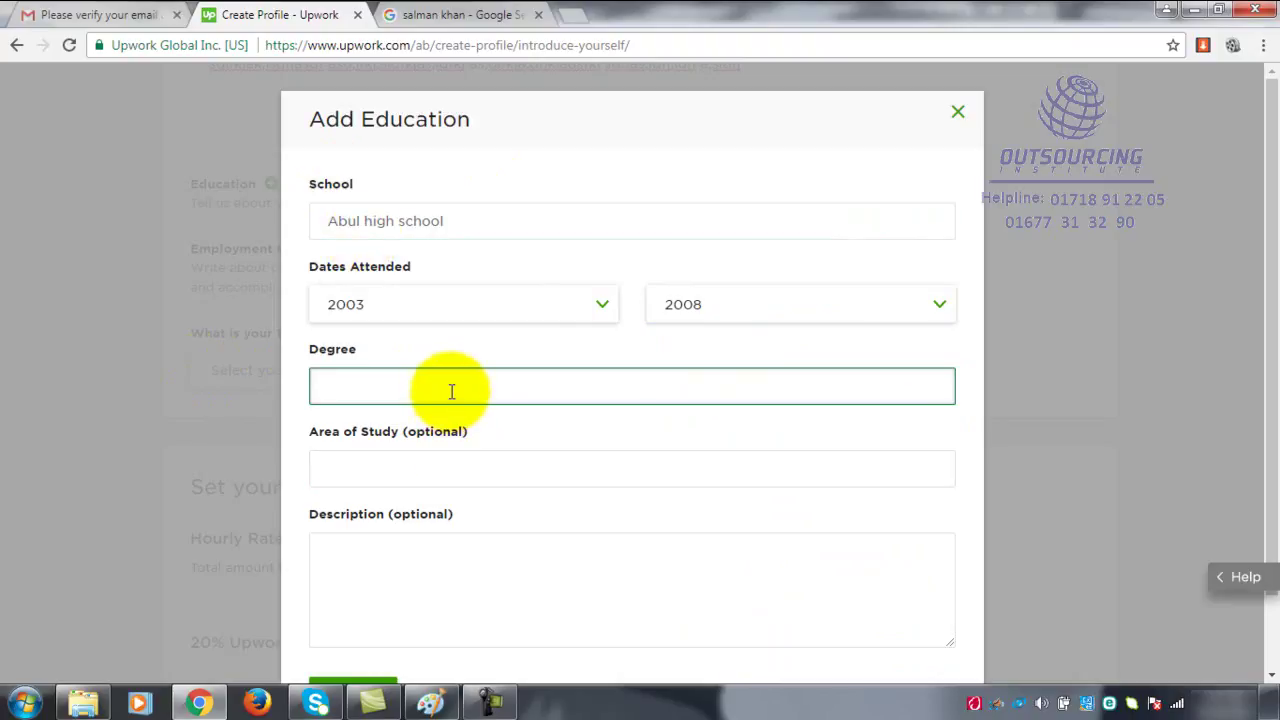
text(SE)
key(BackSpace)
text(SC)
key(BackSpace)
key(BackSpace)
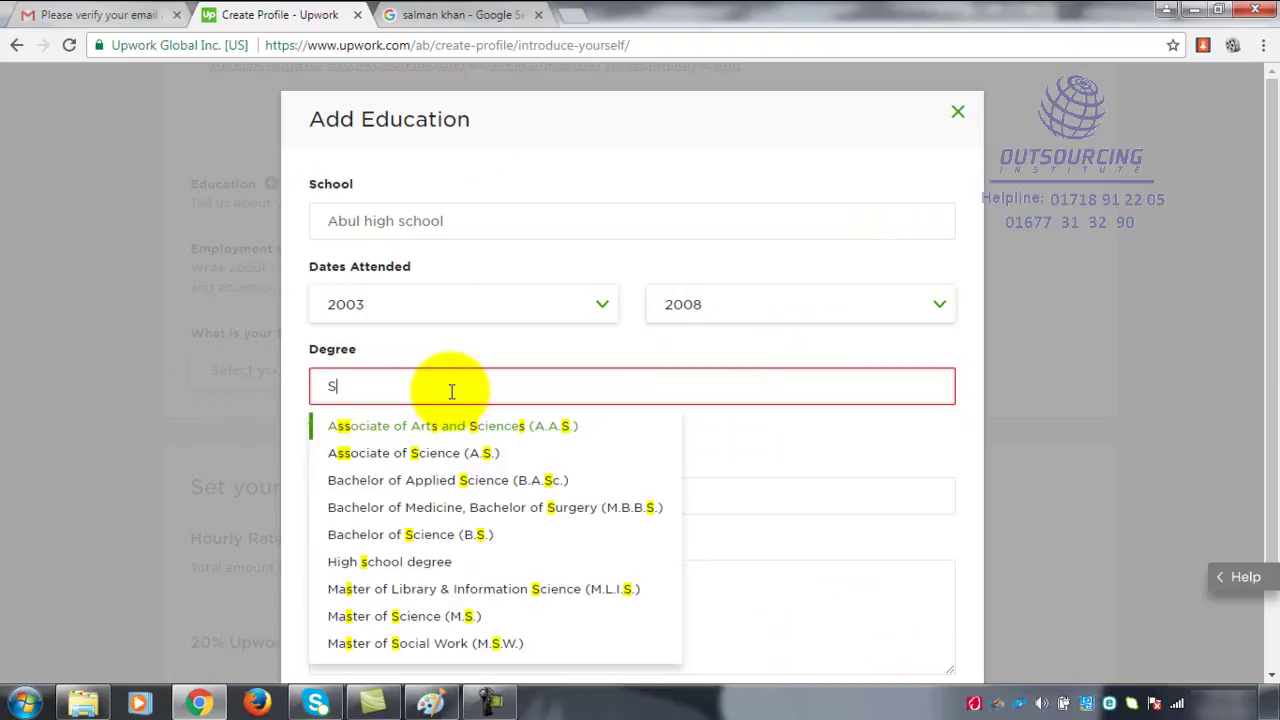
key(BackSpace)
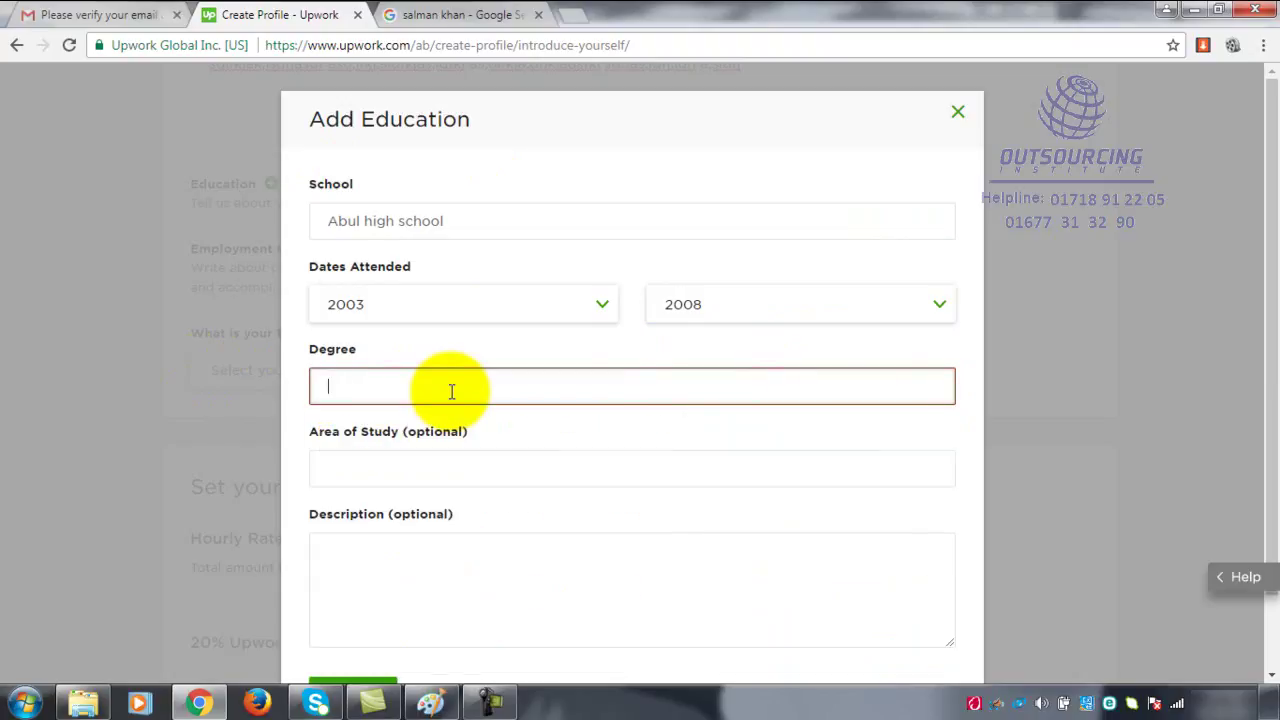
text(a)
key(BackSpace)
text(a)
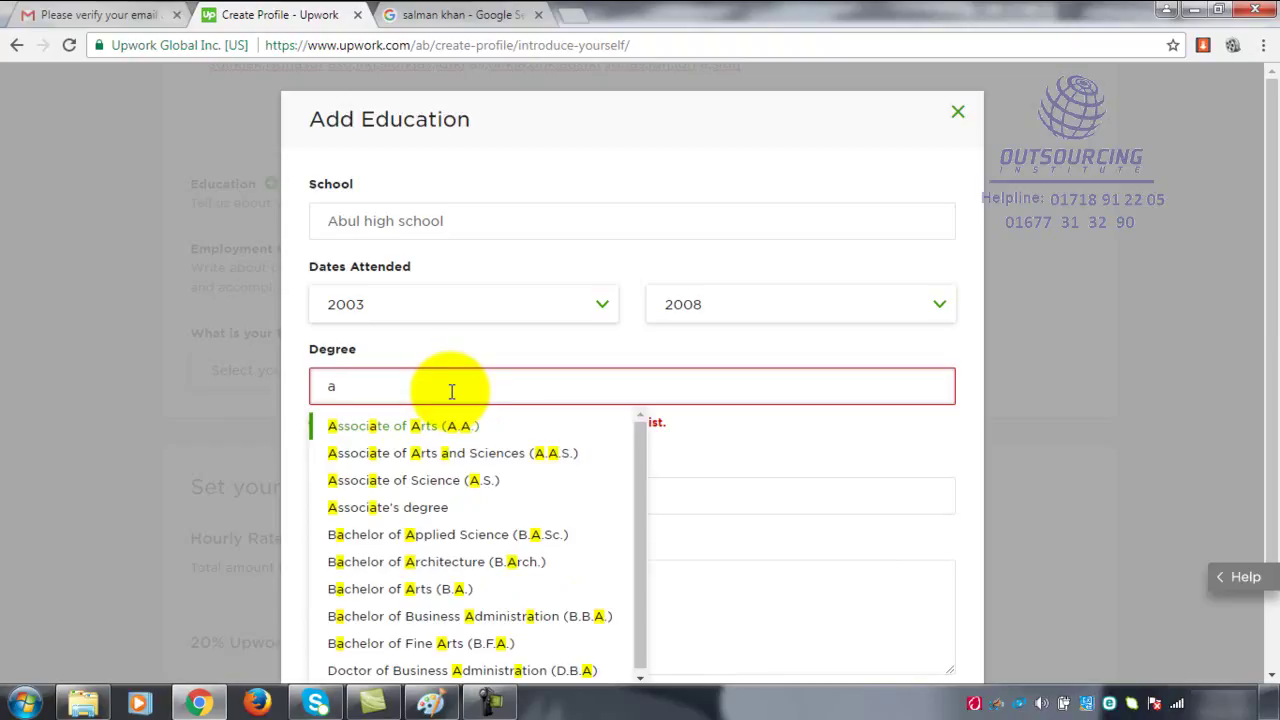
click(451, 484)
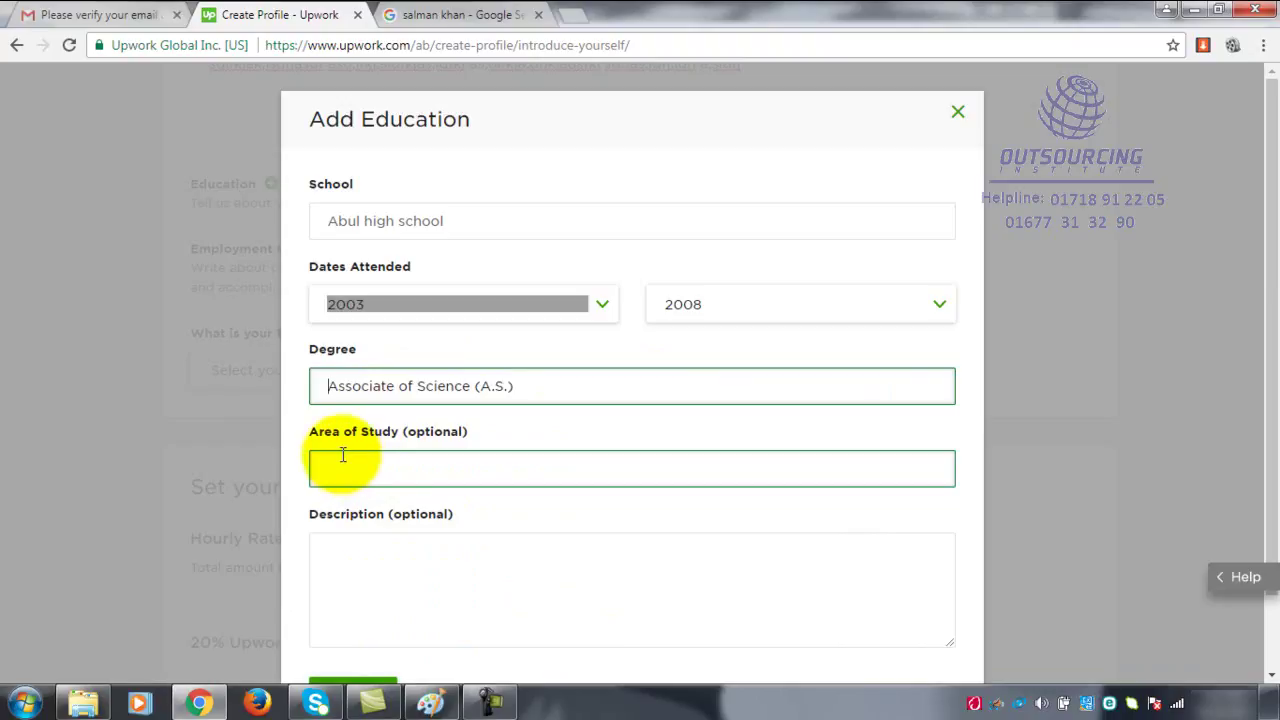
- Enter 'Science Group' as the education entry's area of study
click(442, 468)
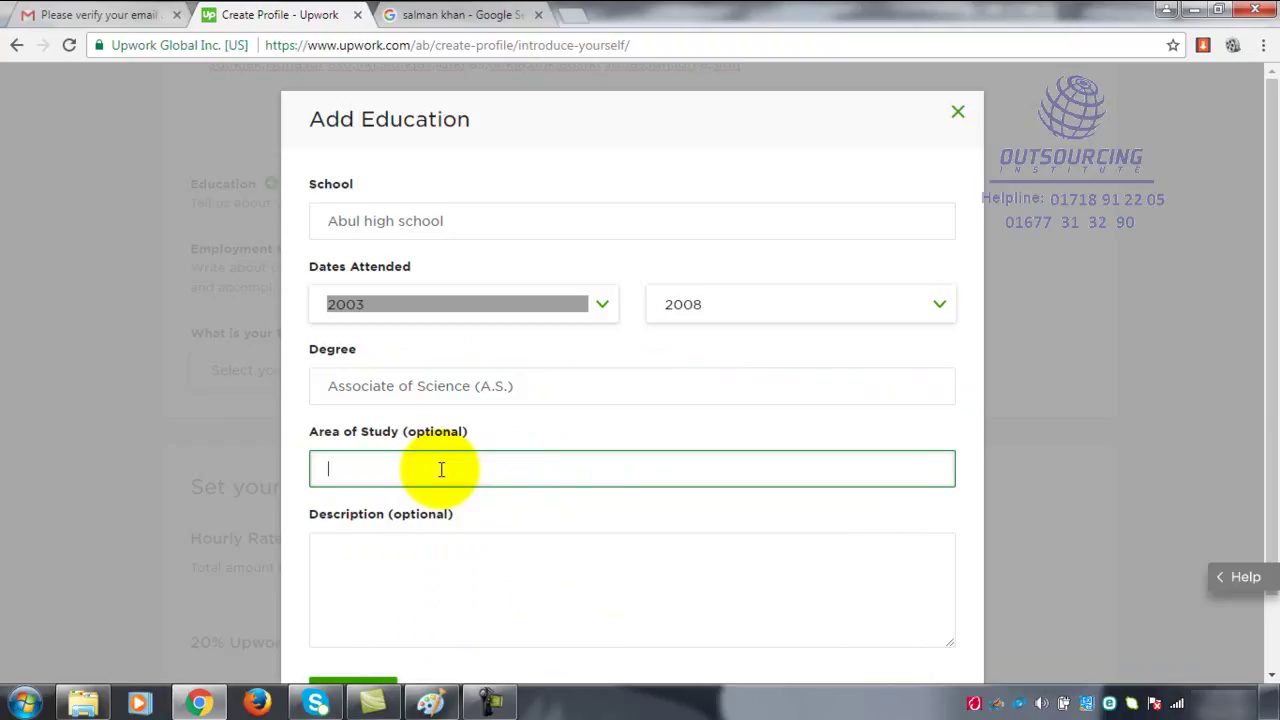
text(S)
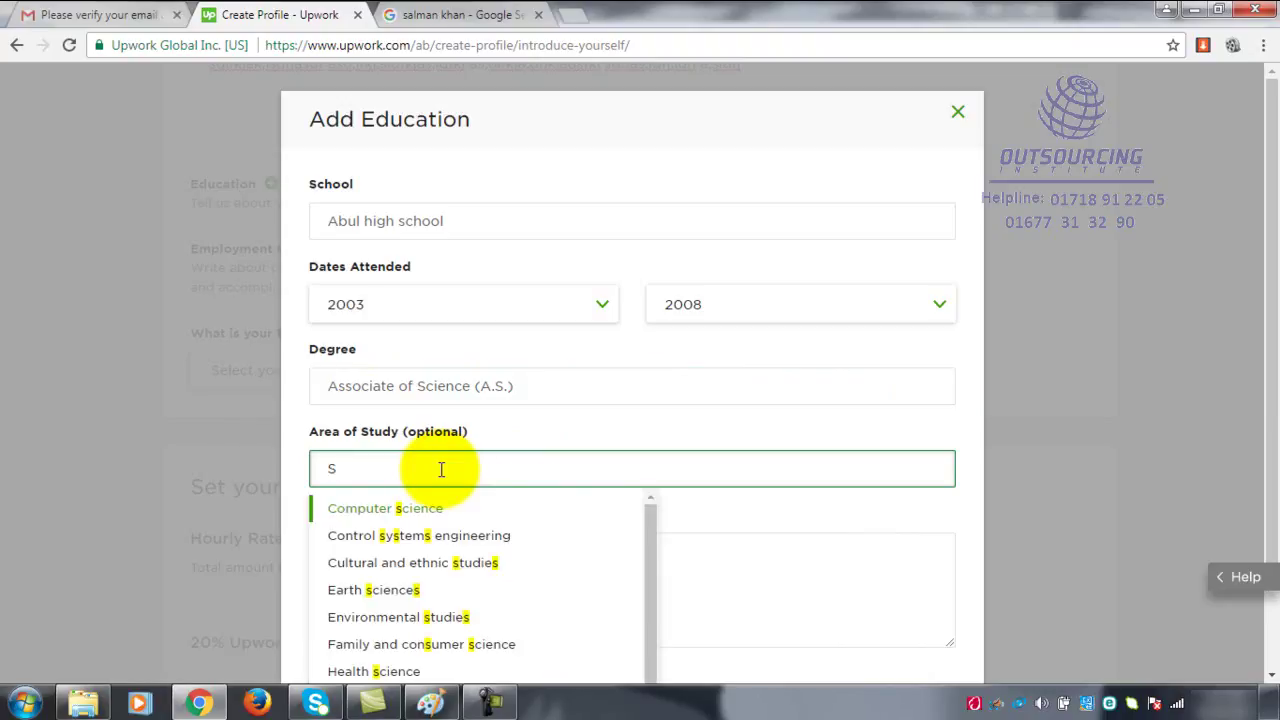
text(cience Gro)
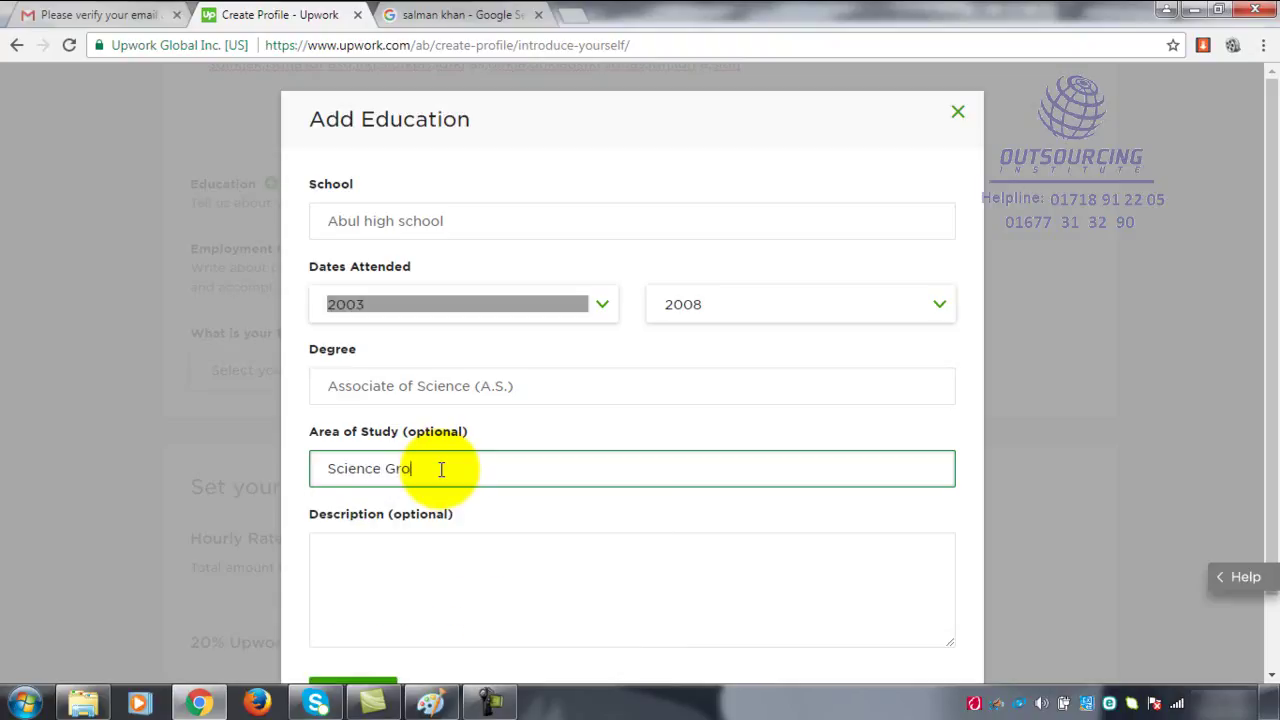
text(up)
click(423, 612)
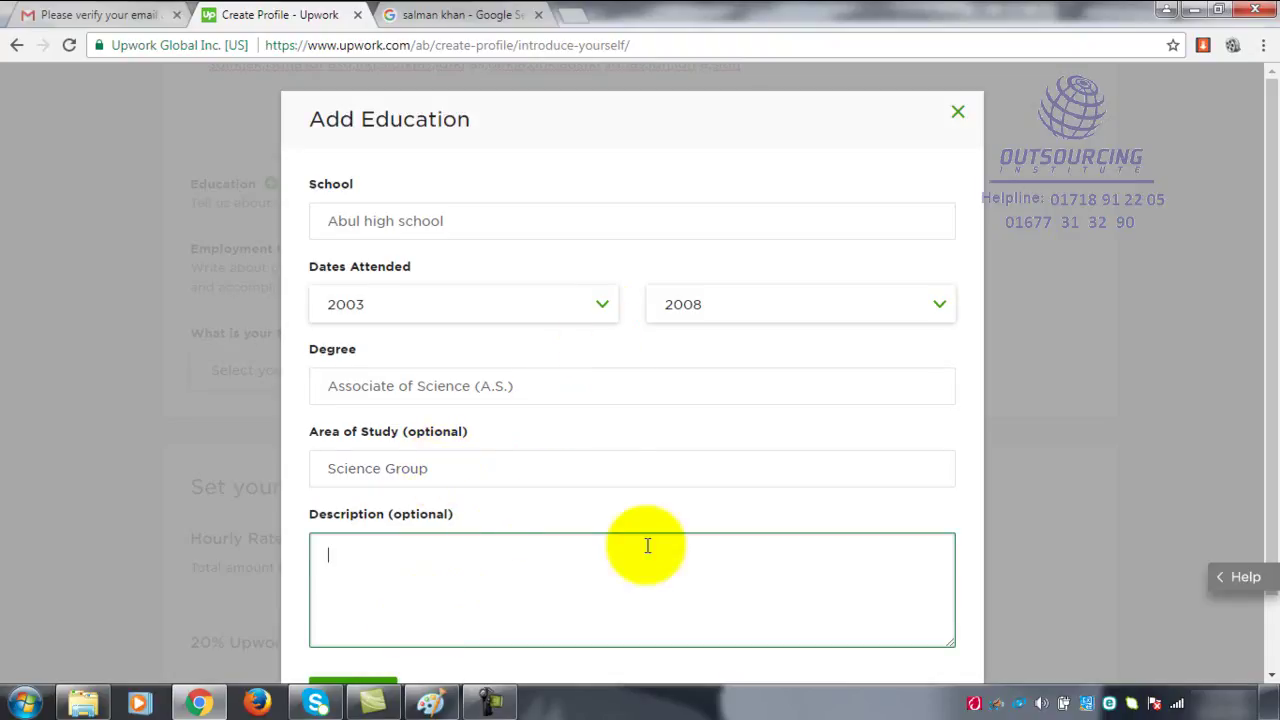
- Fill the education description with two runs of placeholder gibberish text
scroll(663, 557, down, 1)
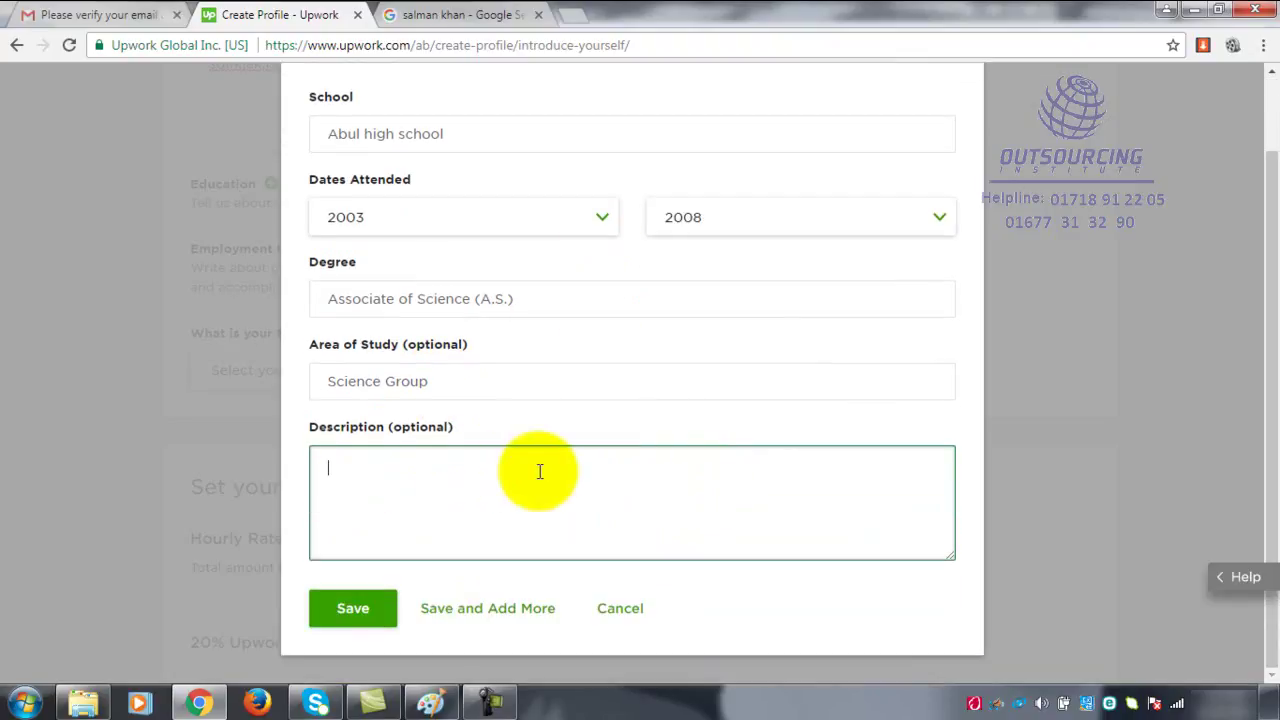
text(;lksdfkj;ladsjfkl ;lkdsfj)
text(f)
text( s;ldfkj )
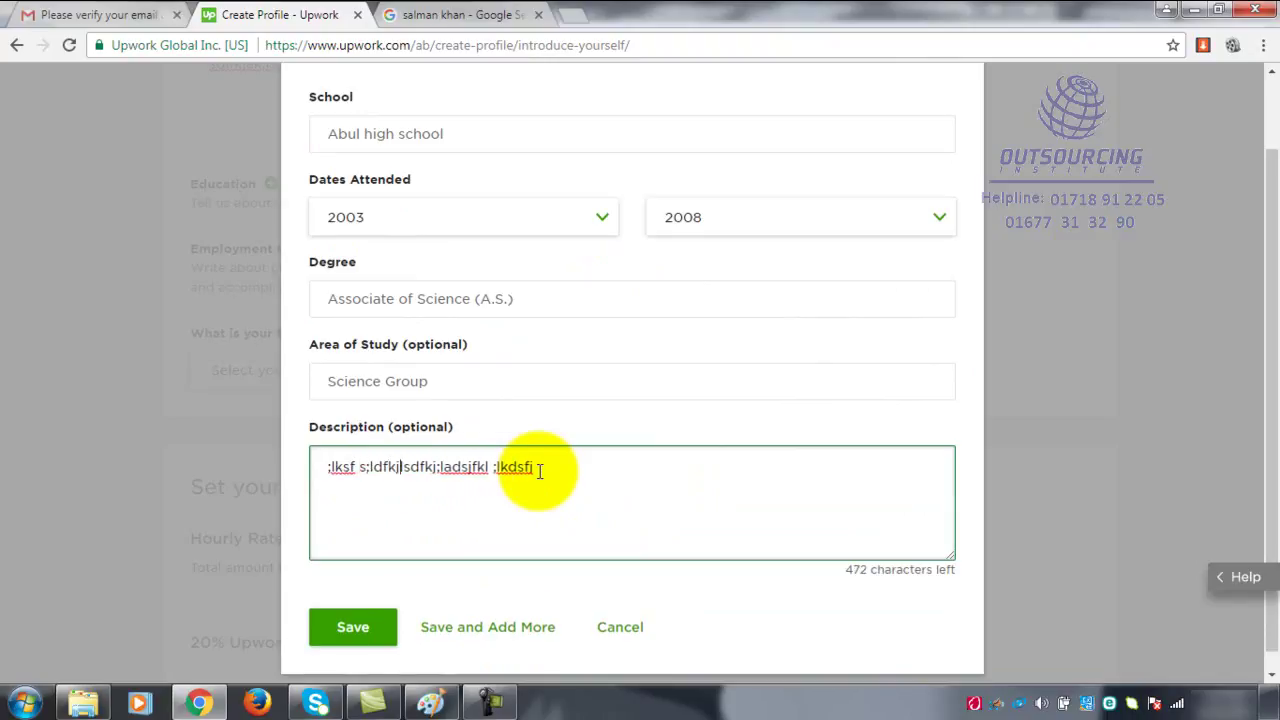
text(lksfj )
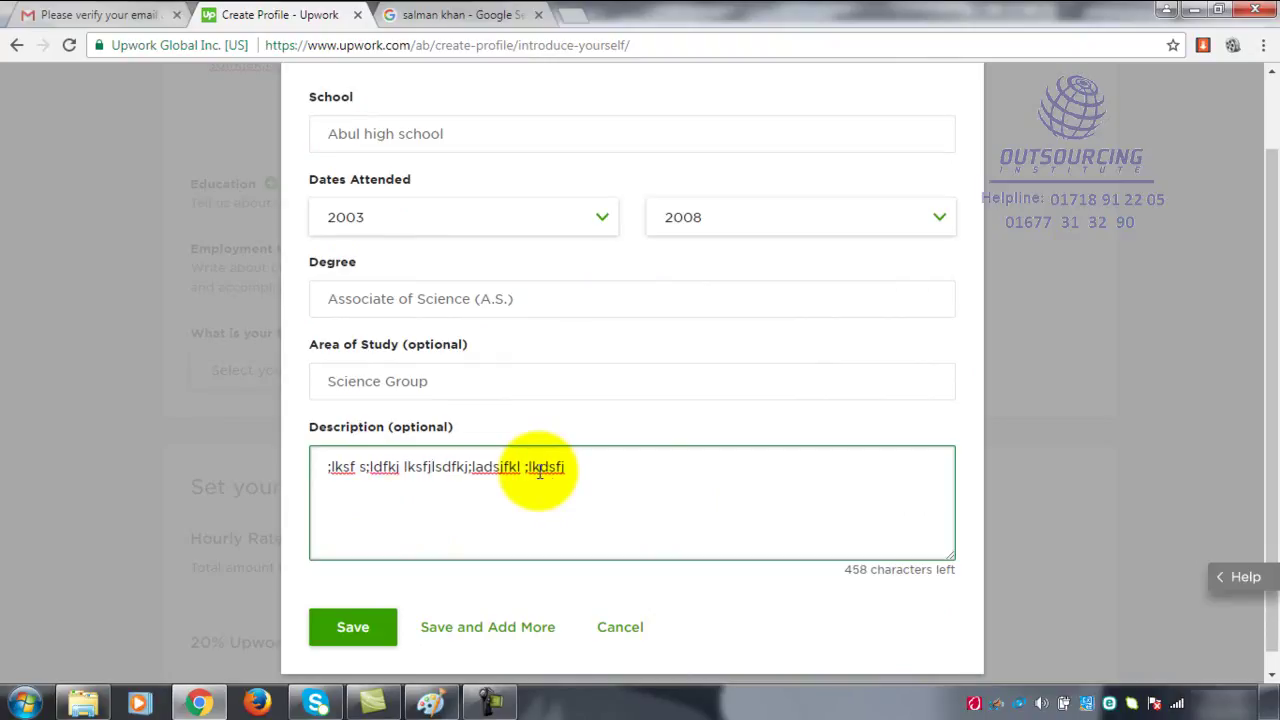
text(l)
click(607, 469)
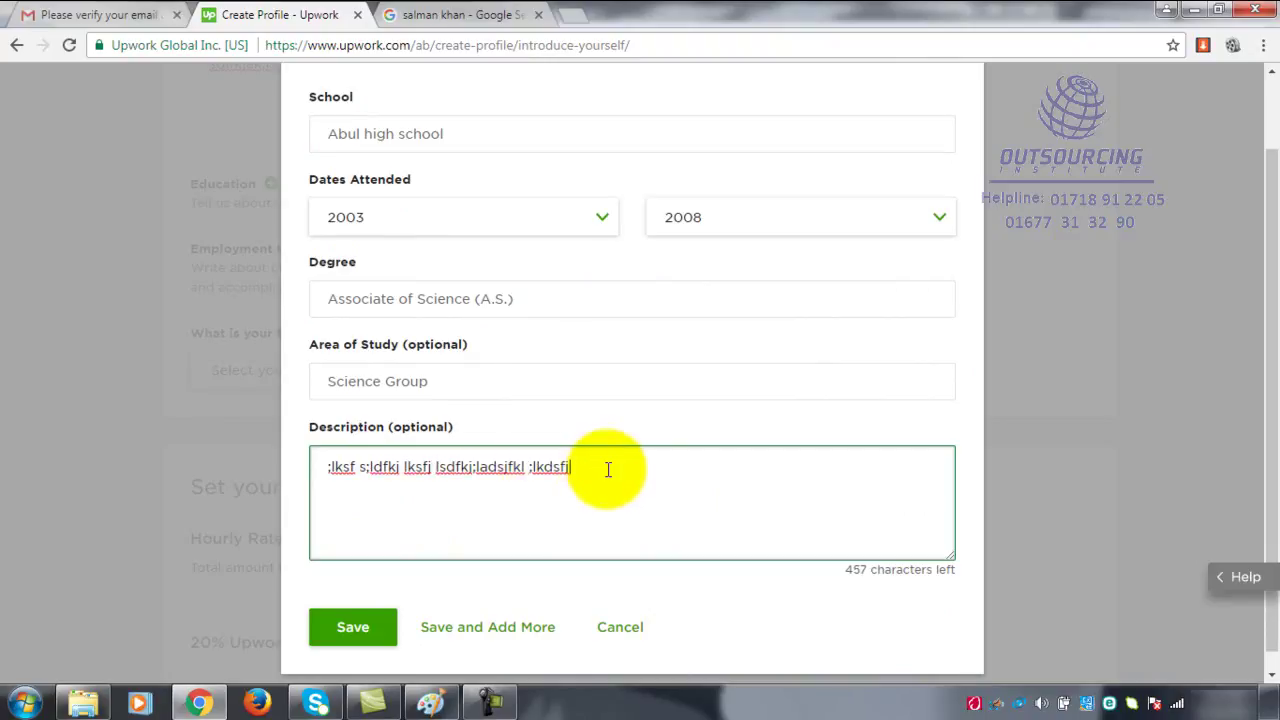
text(;dslkjasdklf )
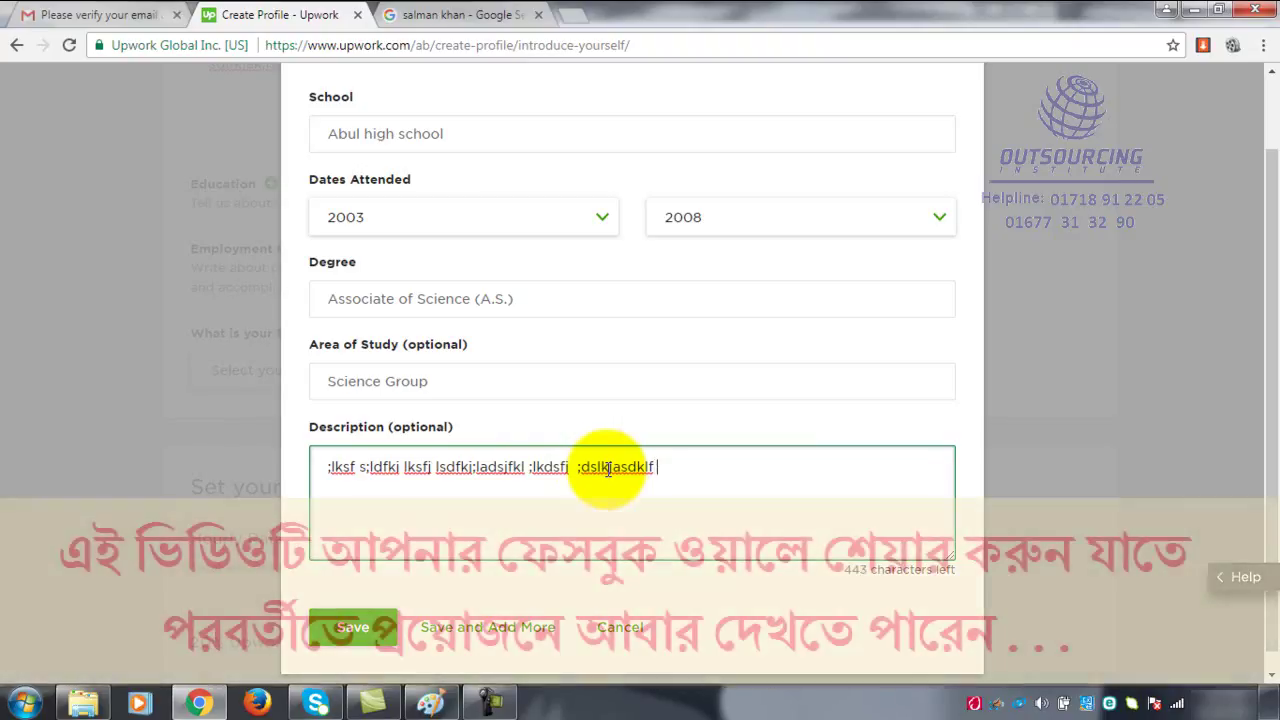
text(a;lsdkfja;ldfskj;alf a;ldsfjlkj)
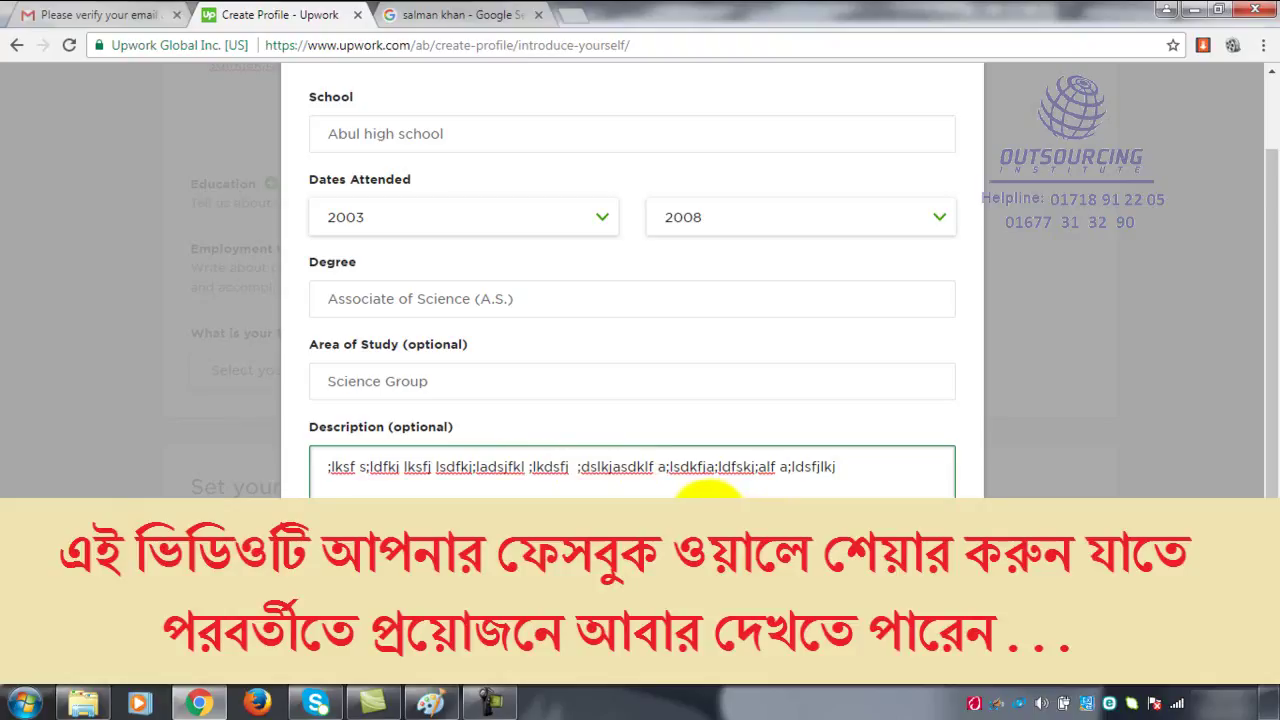
- Review the Add Education form and save the Abul high school entry
scroll(589, 366, up, 1)
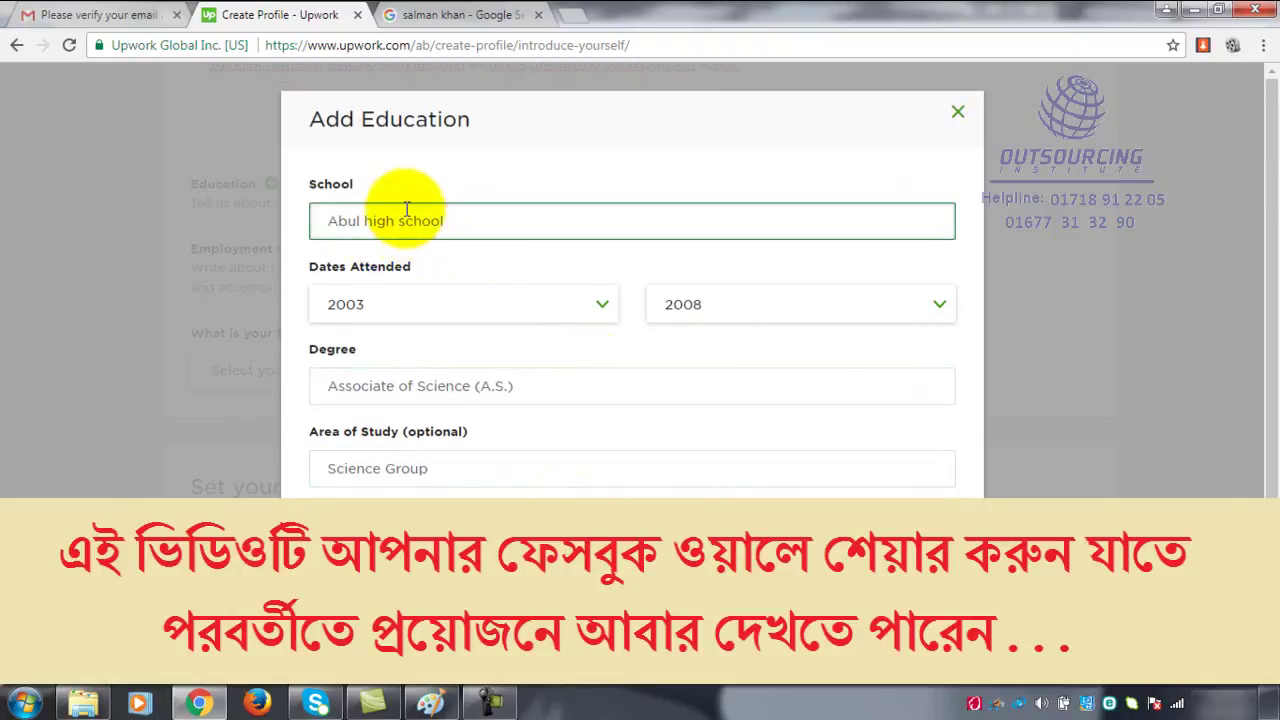
click(650, 316)
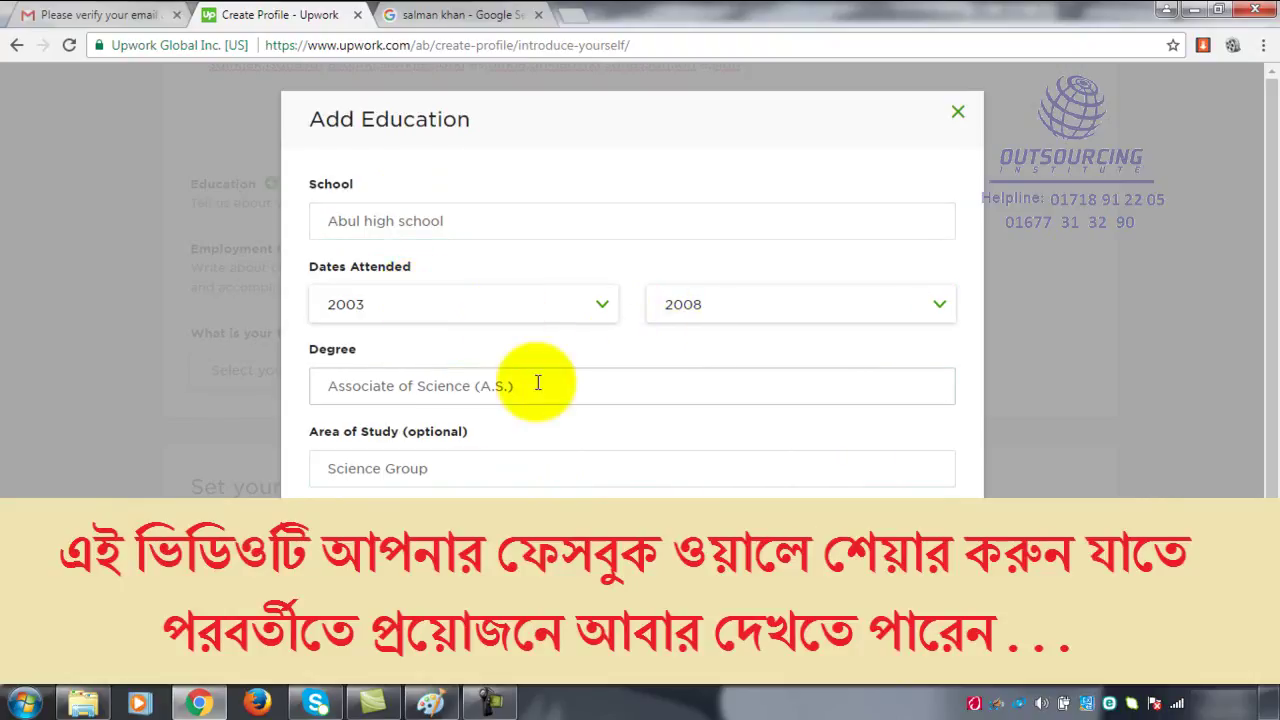
click(345, 468)
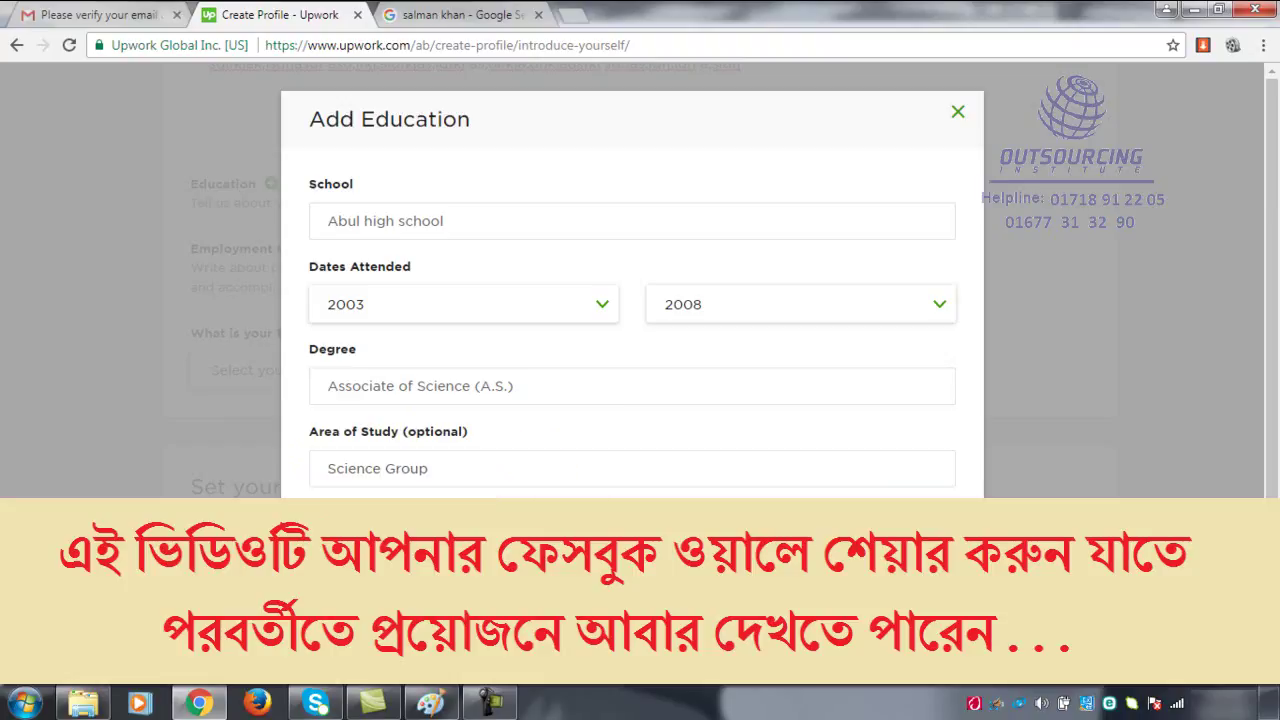
scroll(712, 481, down, 1)
click(711, 480)
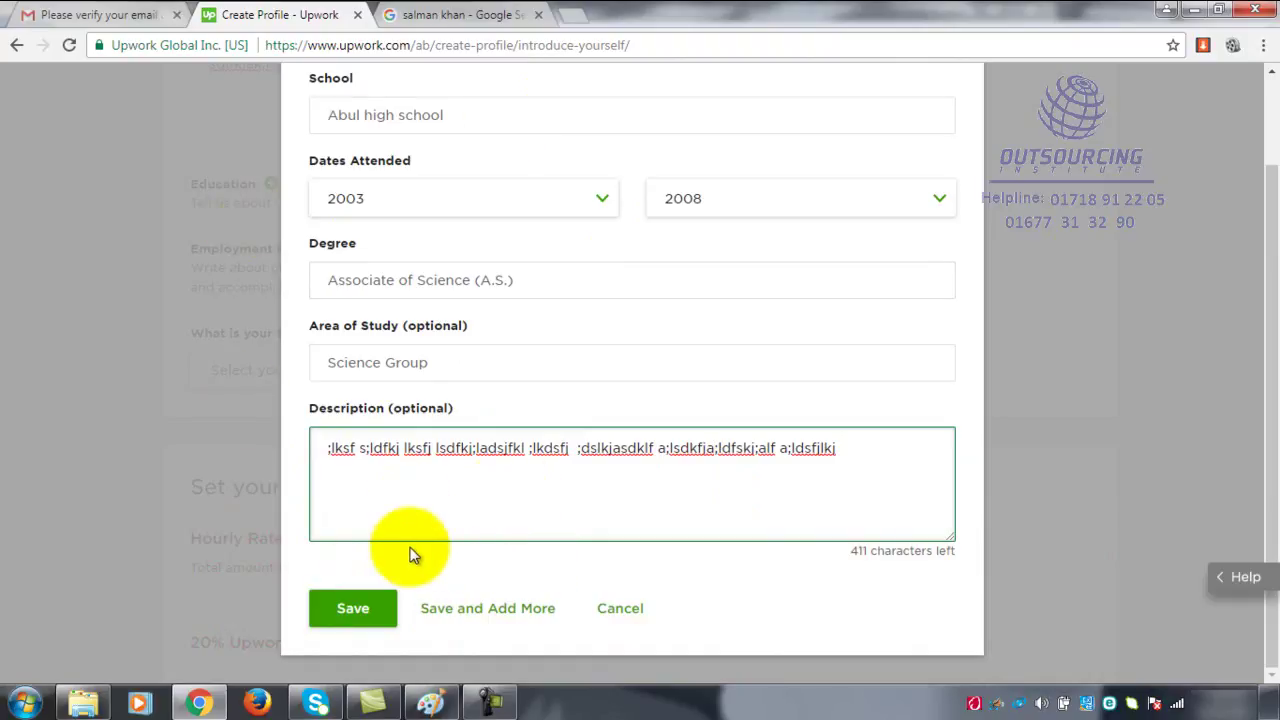
click(352, 615)
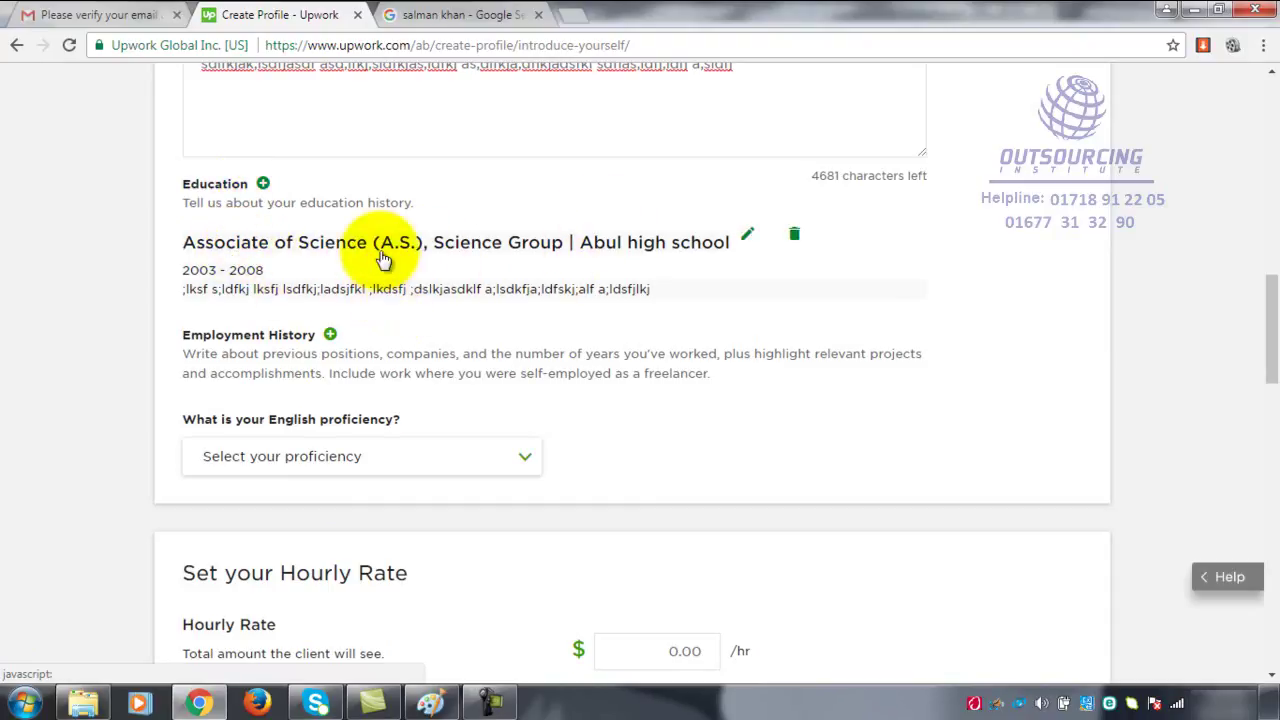
- Start a new education entry for 'Abul College', attended 2009 to 2011
click(262, 186)
click(373, 213)
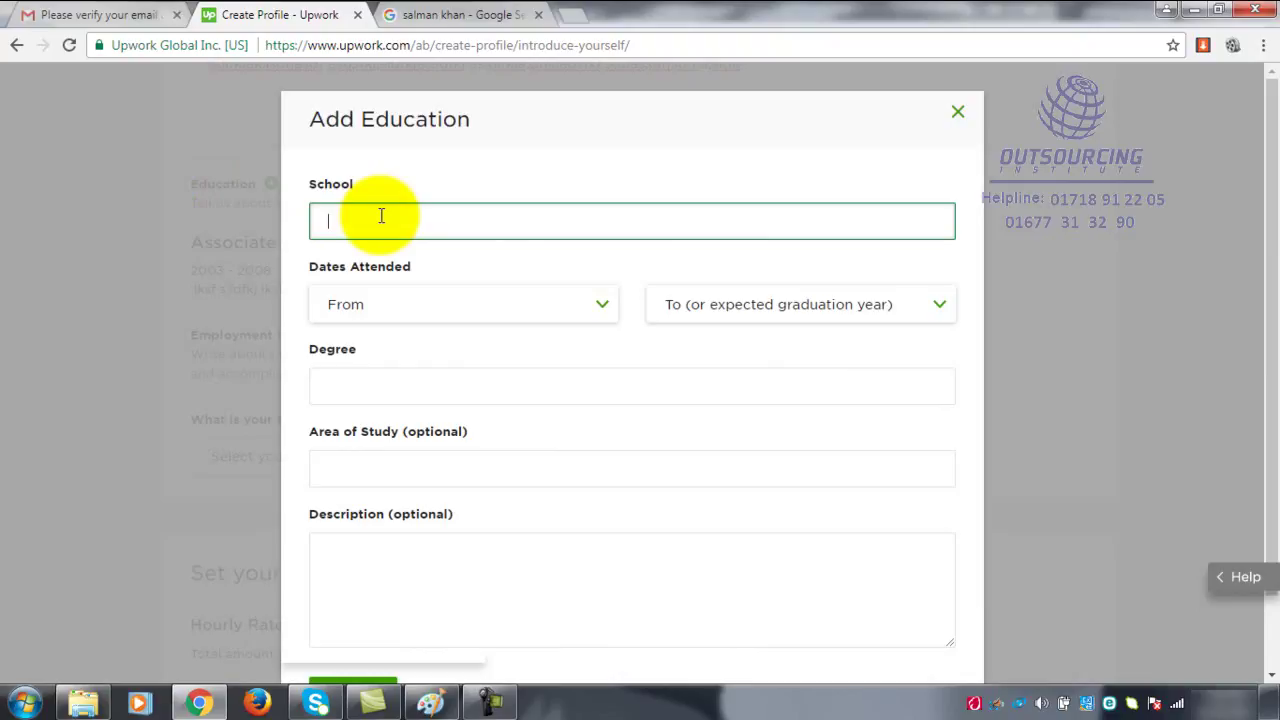
text(Abul College)
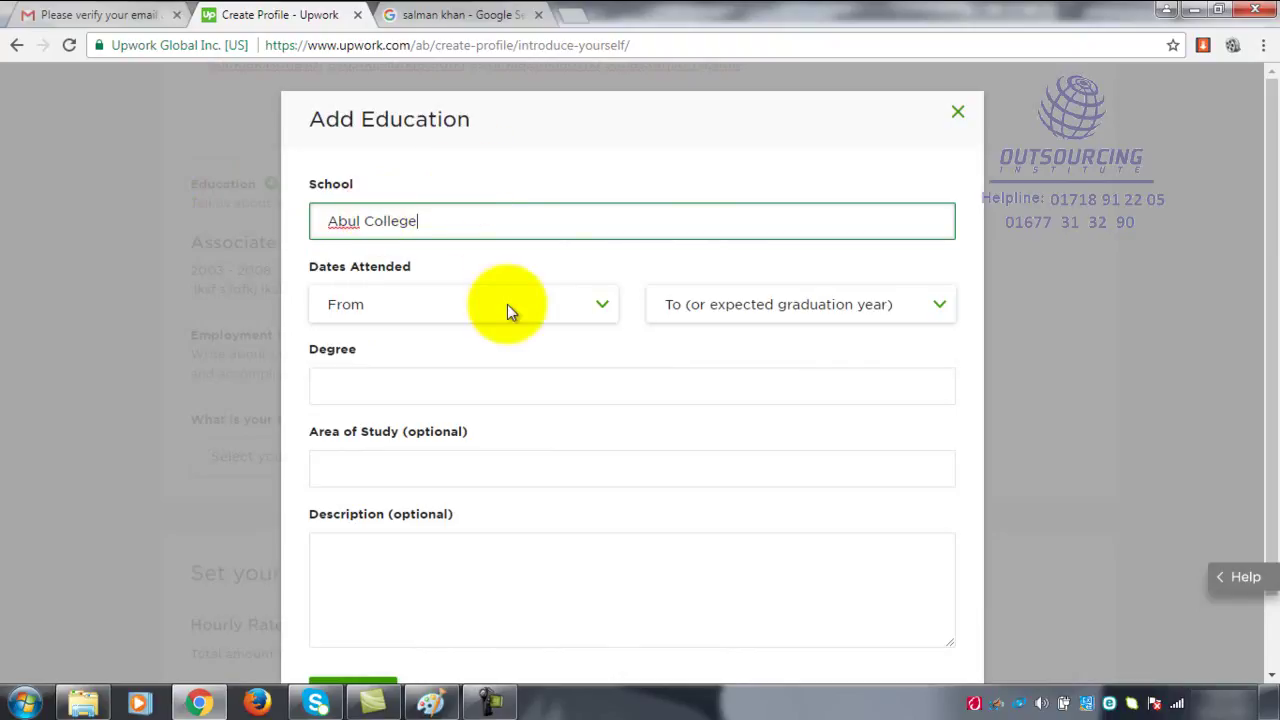
click(601, 304)
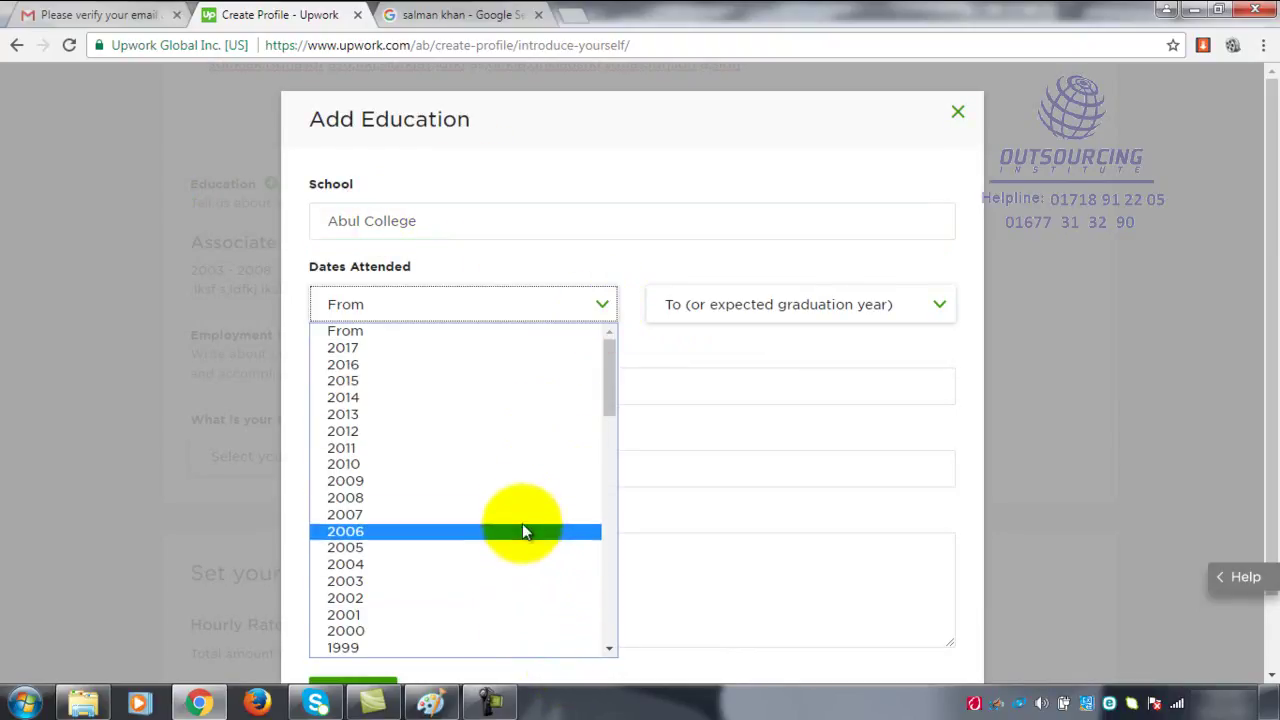
click(519, 480)
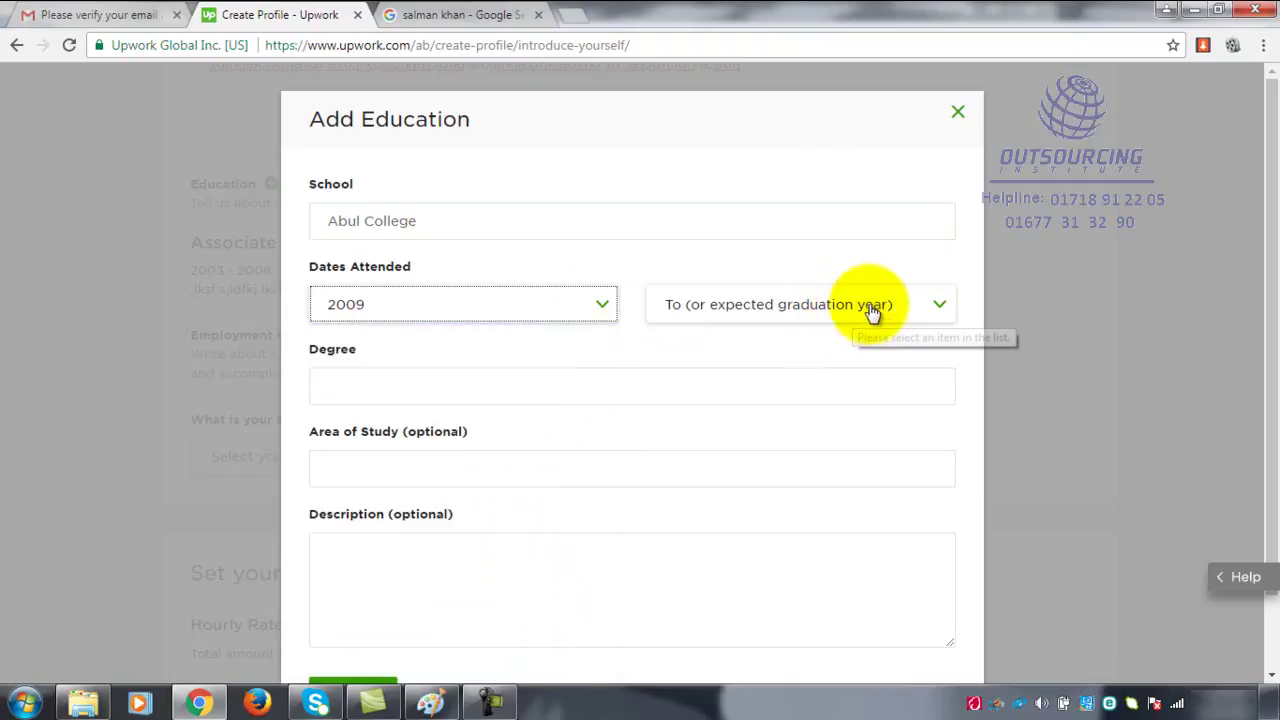
click(856, 315)
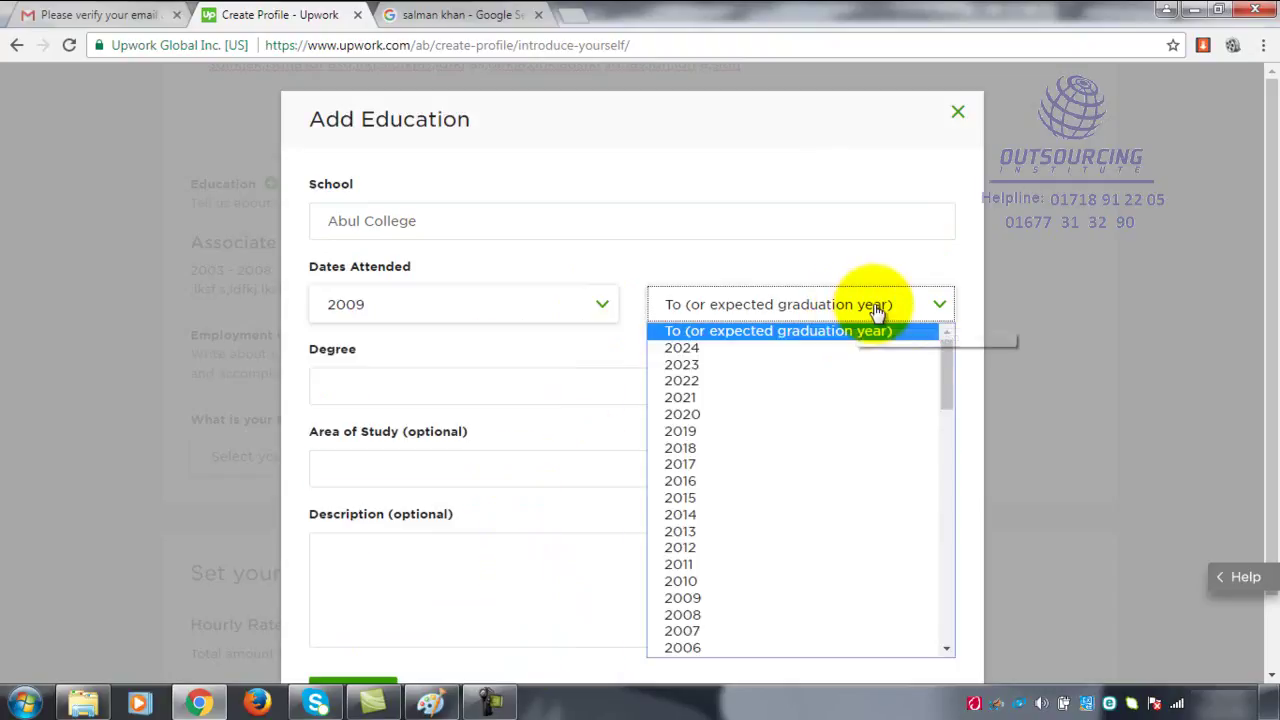
click(777, 564)
- Choose Associate of Science (A.S.) as the Abul College degree
click(557, 380)
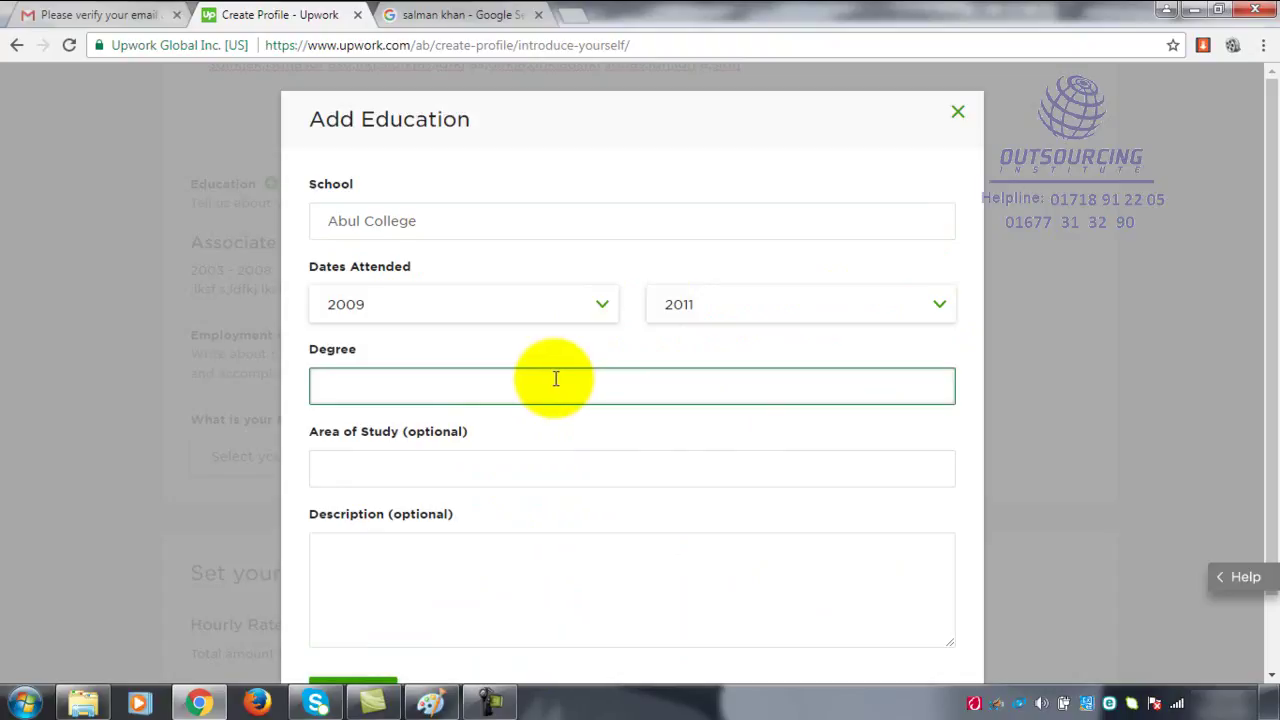
text(a)
key(BackSpace)
text(a)
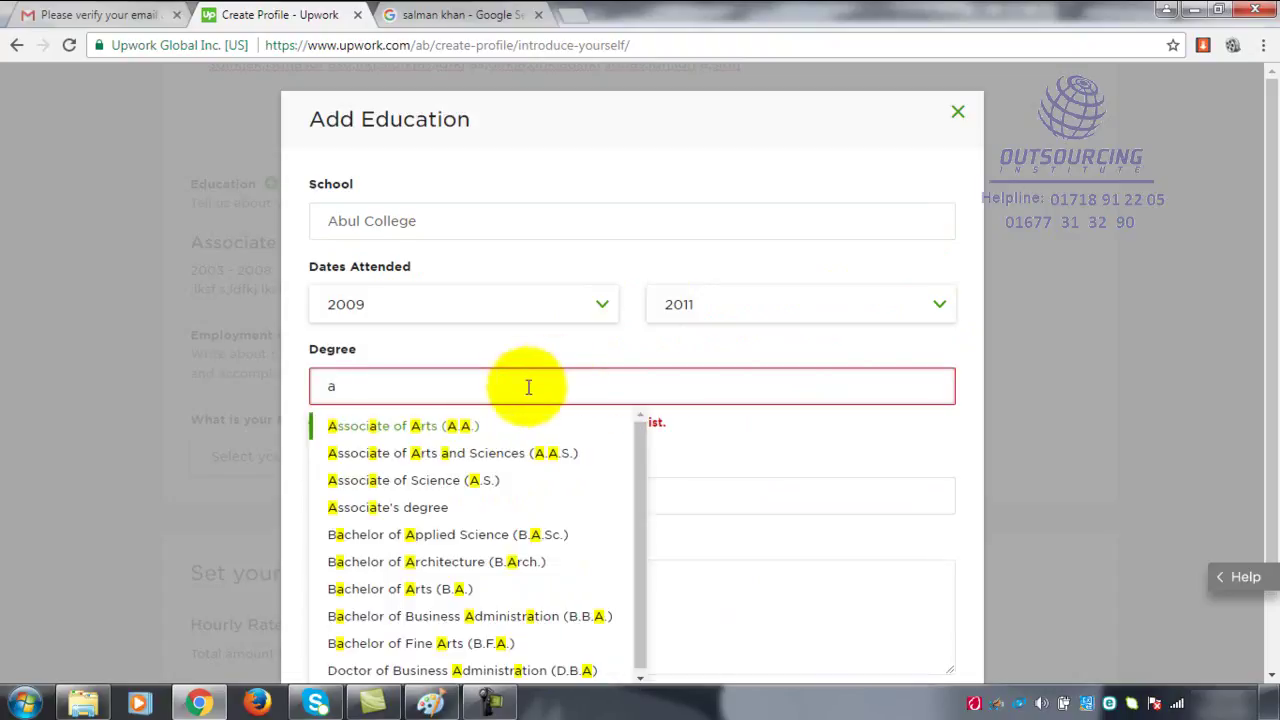
click(468, 481)
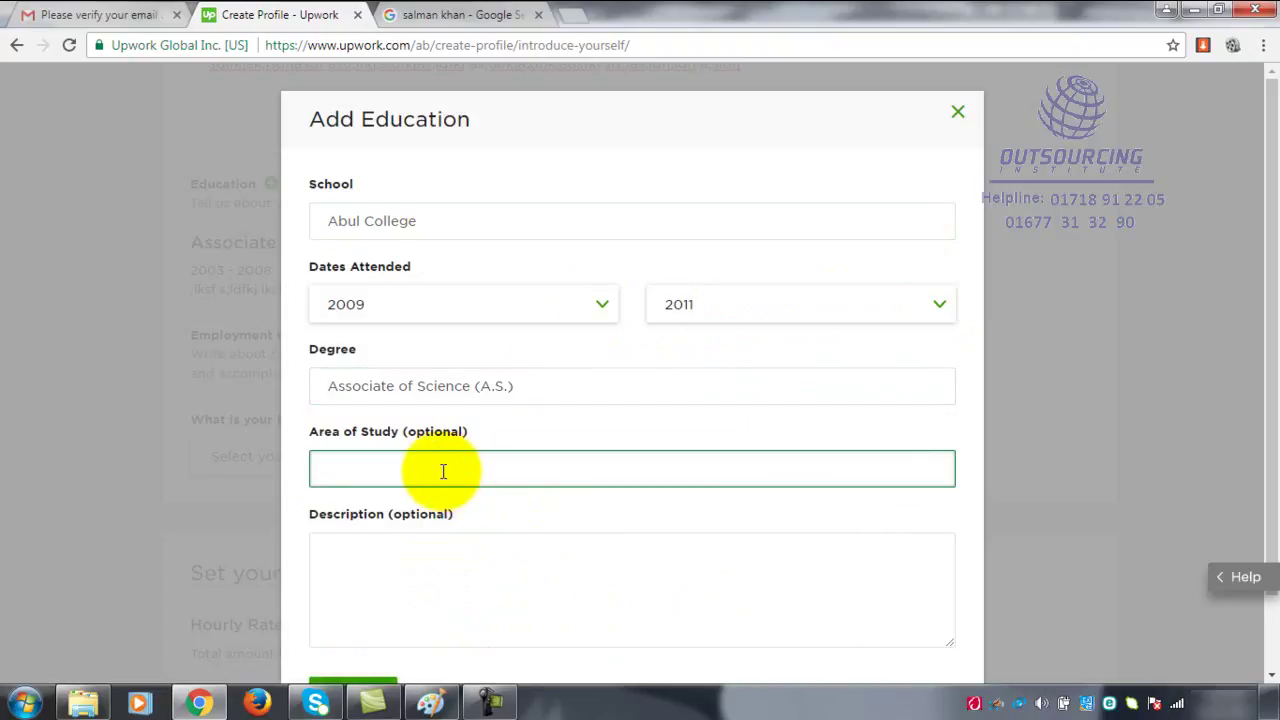
- Set the area of study to 'science'
text(SCien)
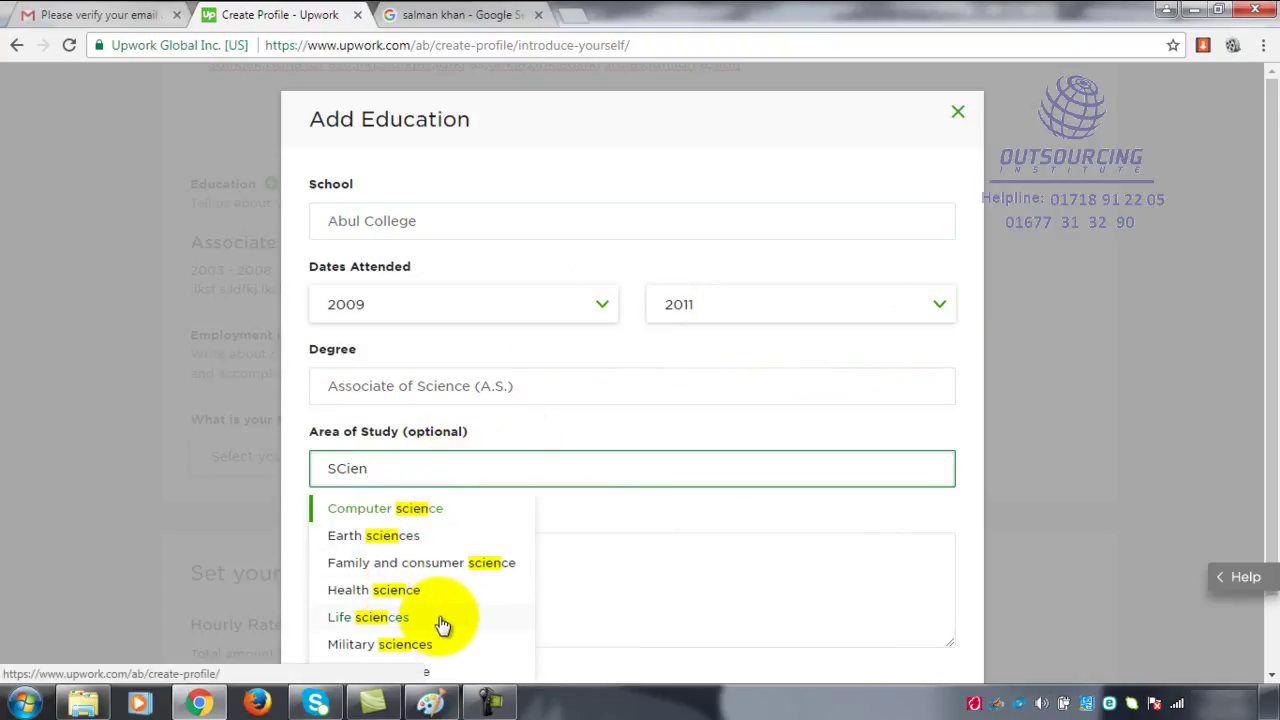
scroll(432, 625, down, 1)
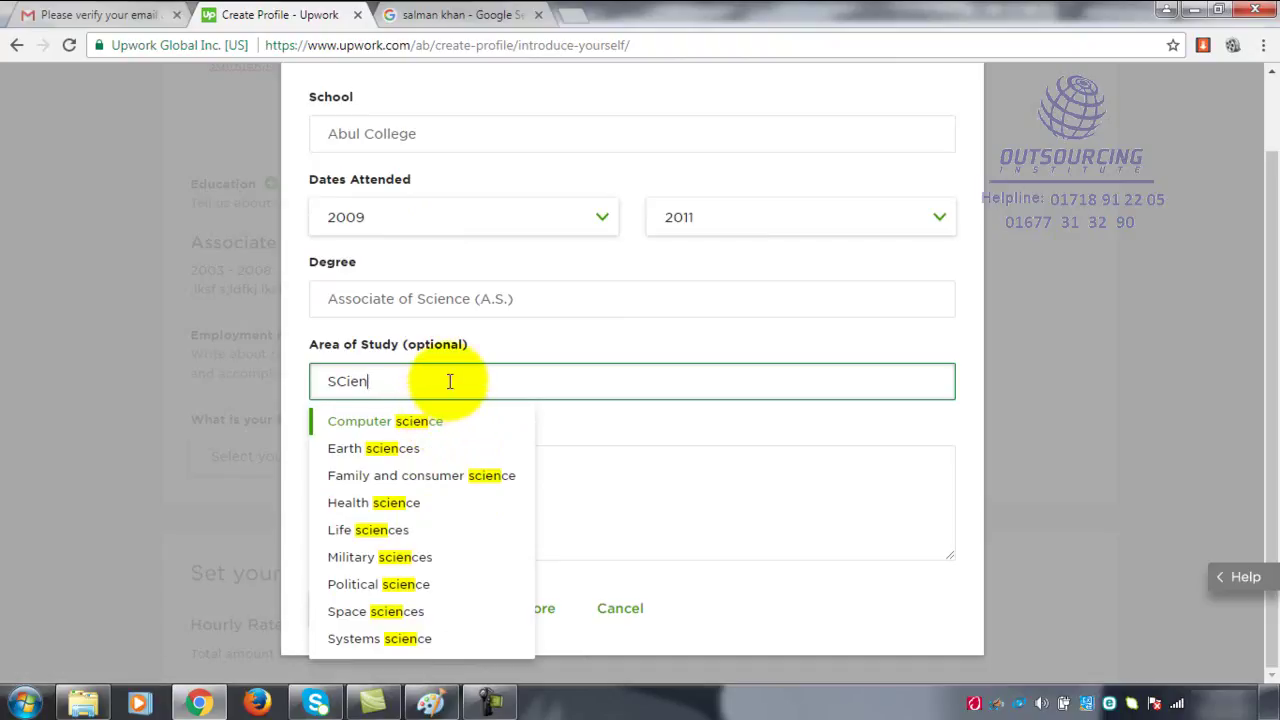
drag(449, 381, 312, 386)
key(BackSpace)
text(sc)
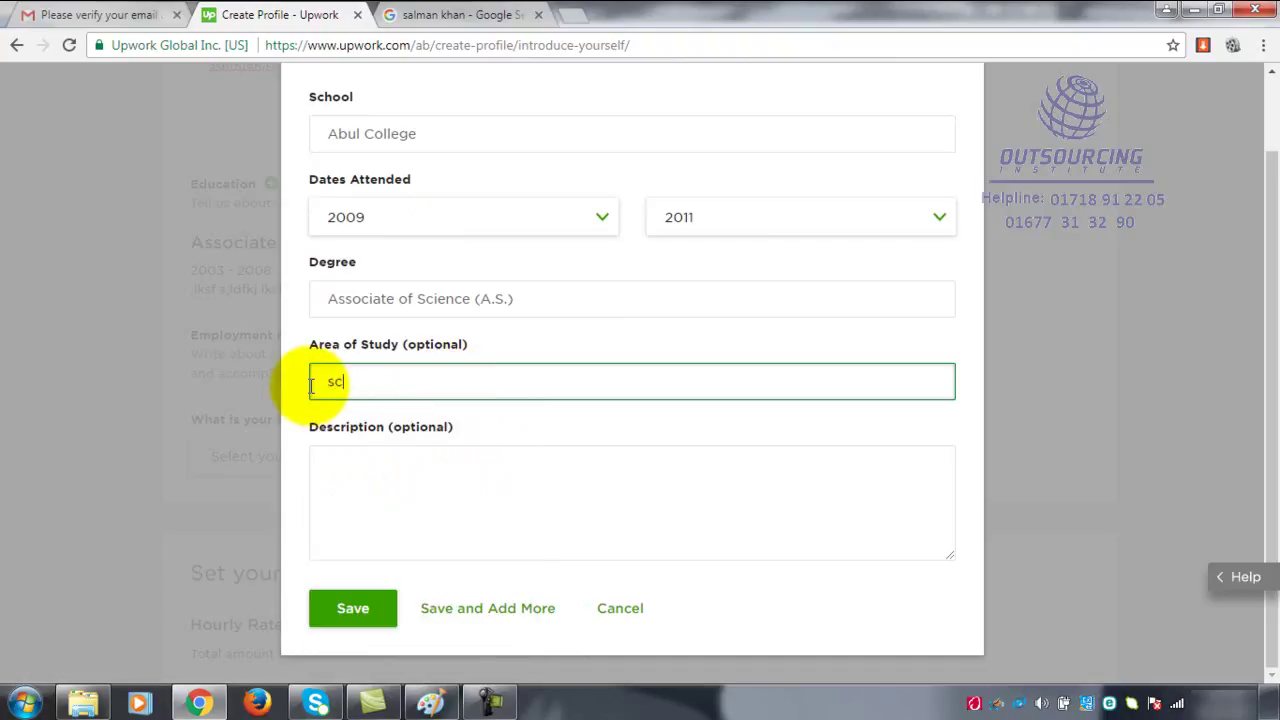
text(ience)
key(BackSpace)
key(BackSpace)
text(c)
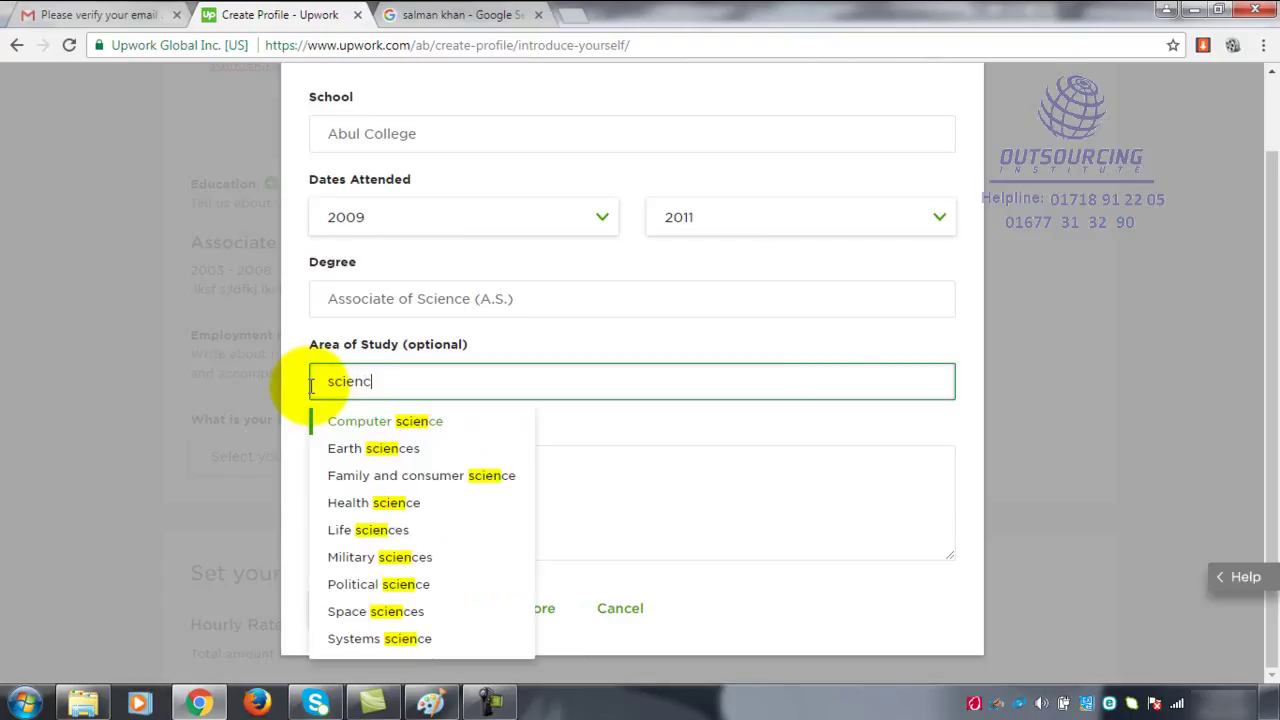
text(e)
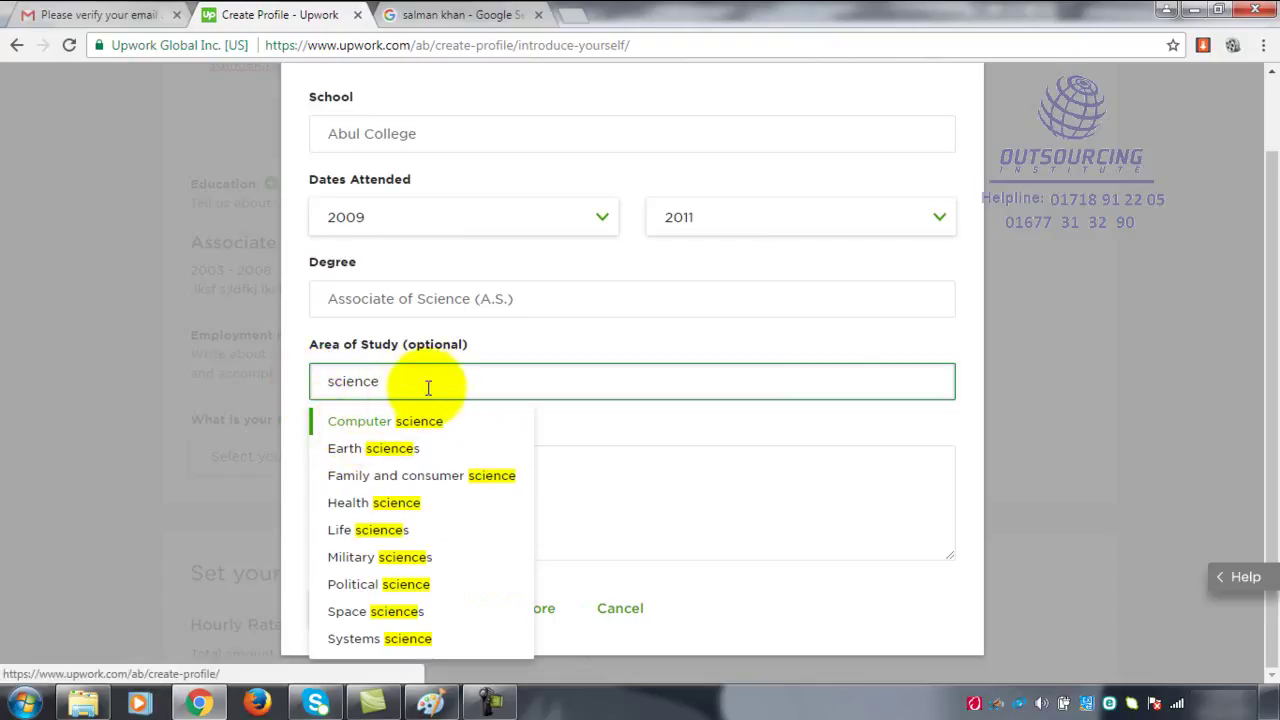
key(BackSpace)
key(BackSpace)
key(BackSpace)
key(BackSpace)
key(BackSpace)
key(BackSpace)
key(BackSpace)
text(science)
- Type a placeholder description and save the Abul College entry
click(672, 480)
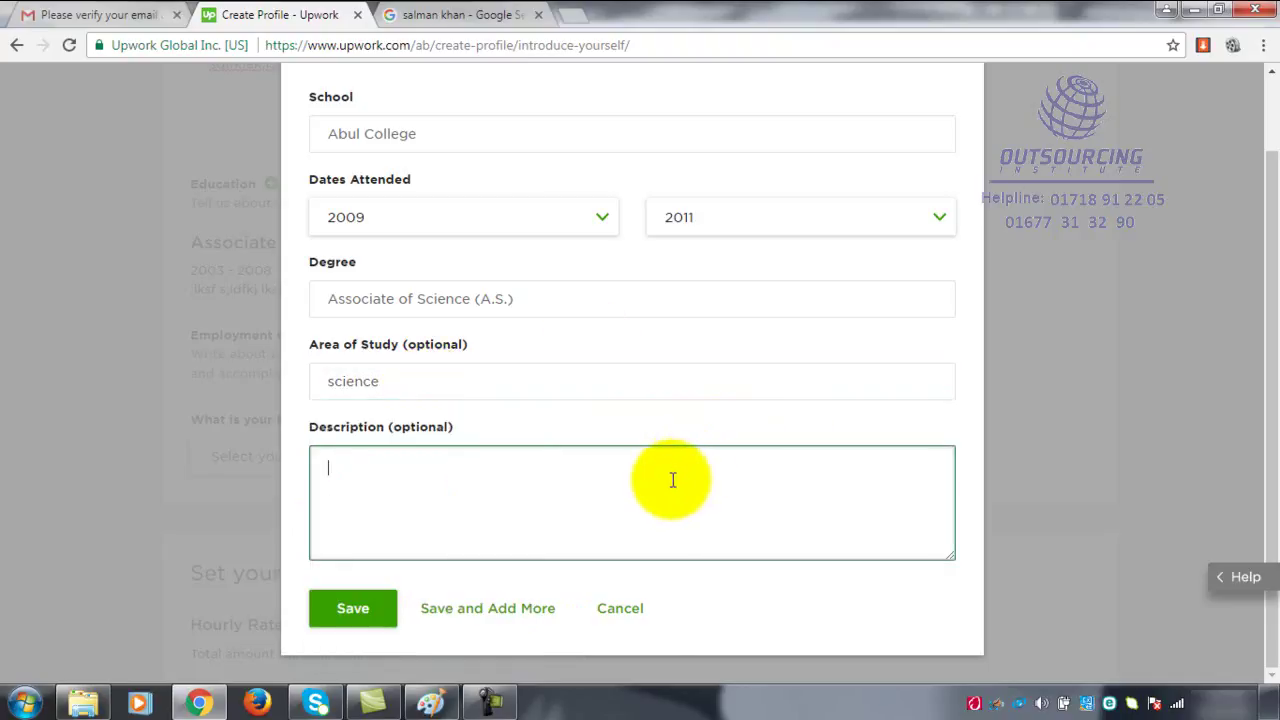
text(asdfasdfasdfasffasdf  sdfsfjslfjasdklf;)
key(Home)
text(as;flkas;lfkj asdlfkasfkl s;lfdkjs;lfk a)
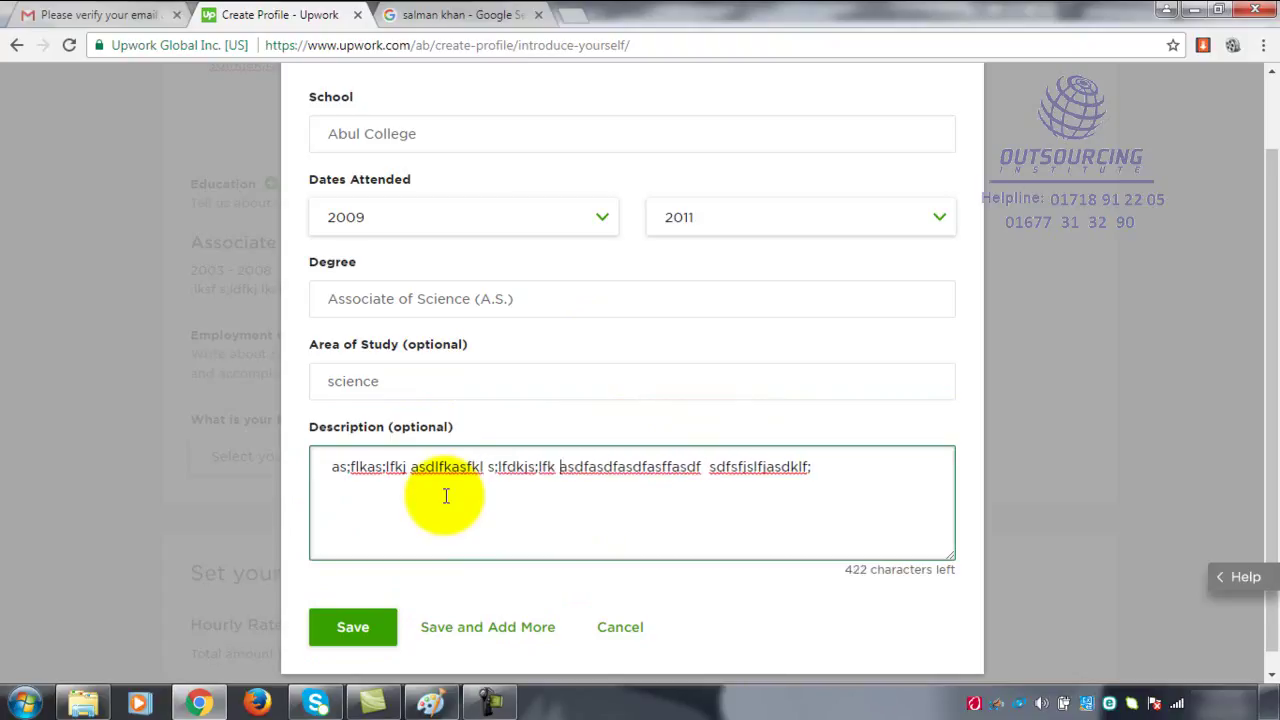
click(360, 621)
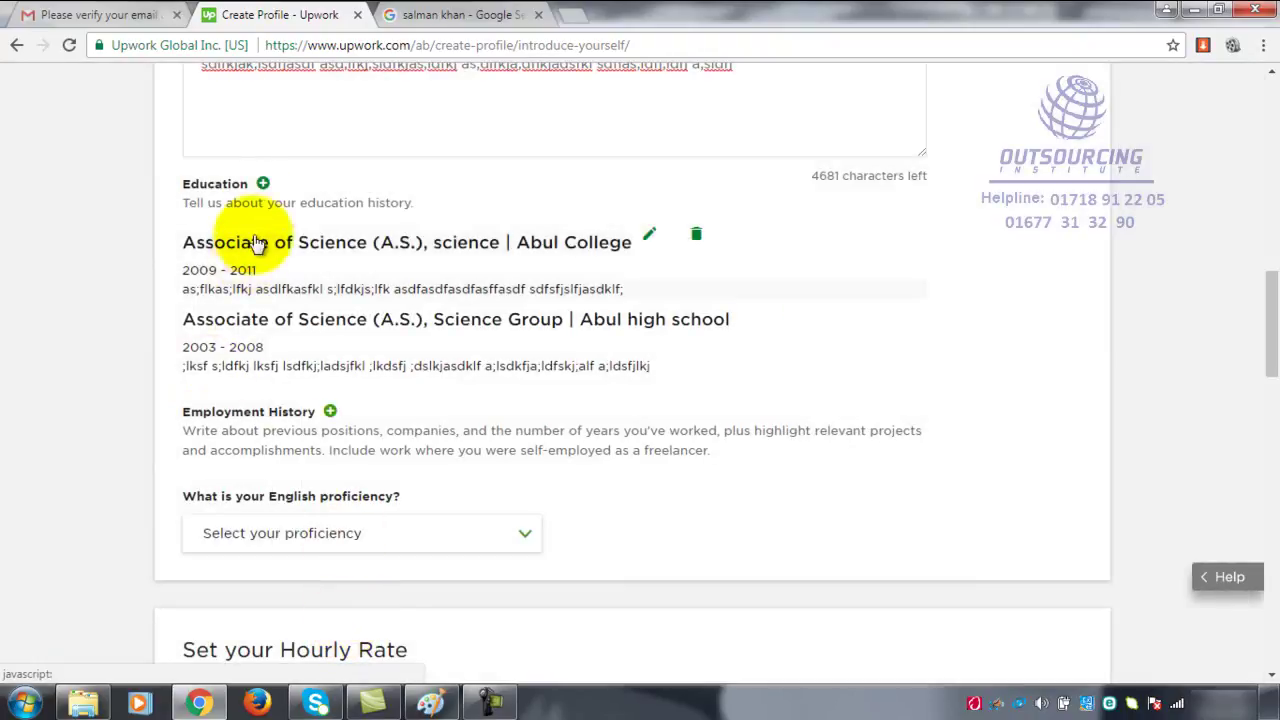
- Start an 'abul university' education entry, then cancel it without saving
click(263, 183)
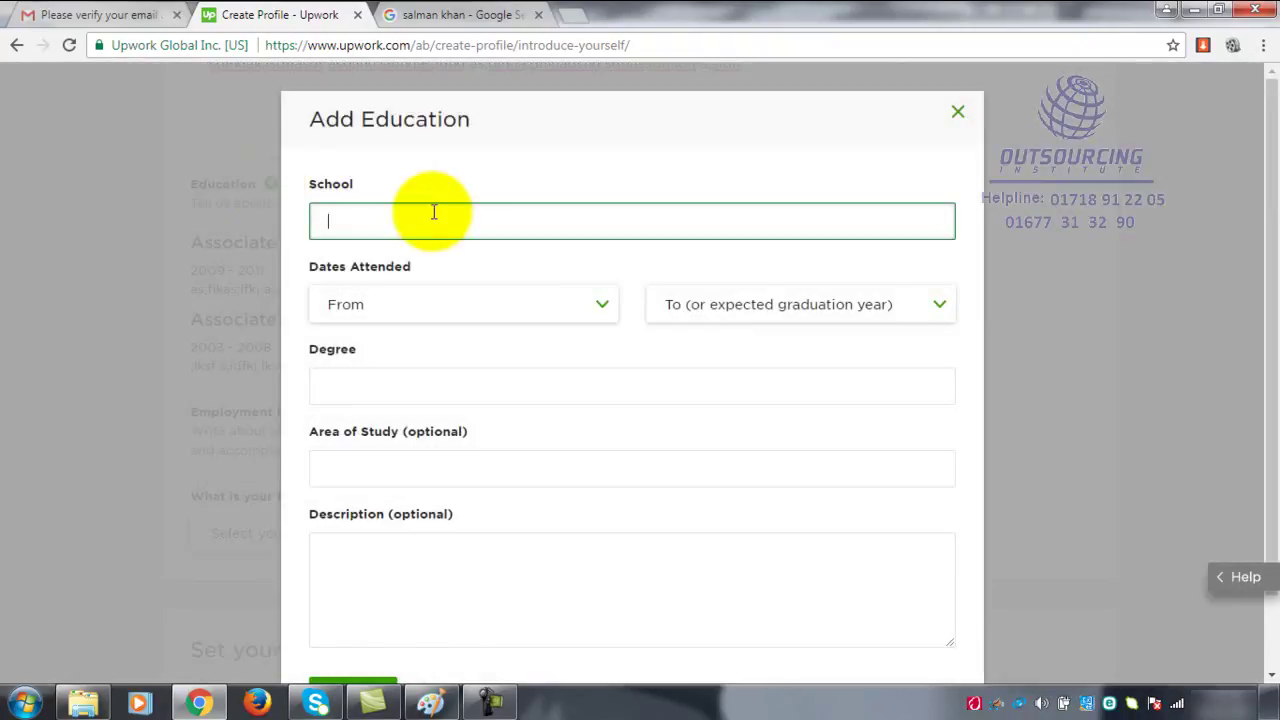
text(abul university)
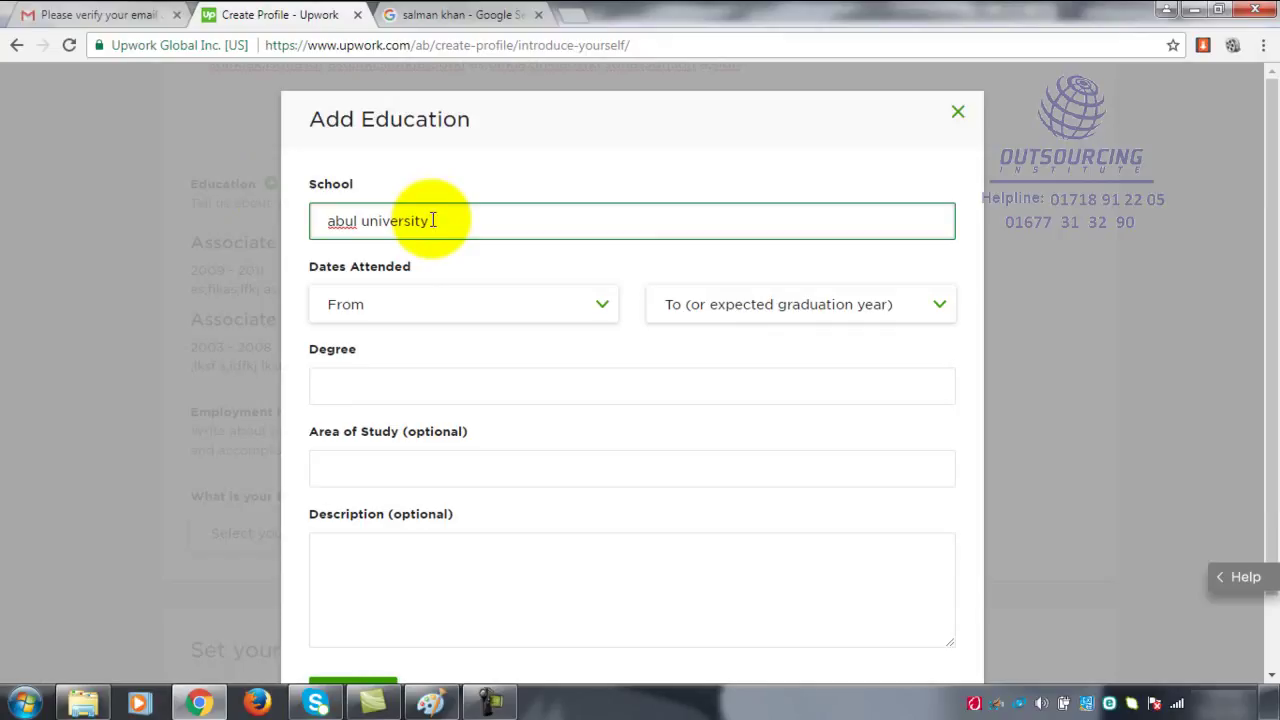
key(Tab)
click(457, 317)
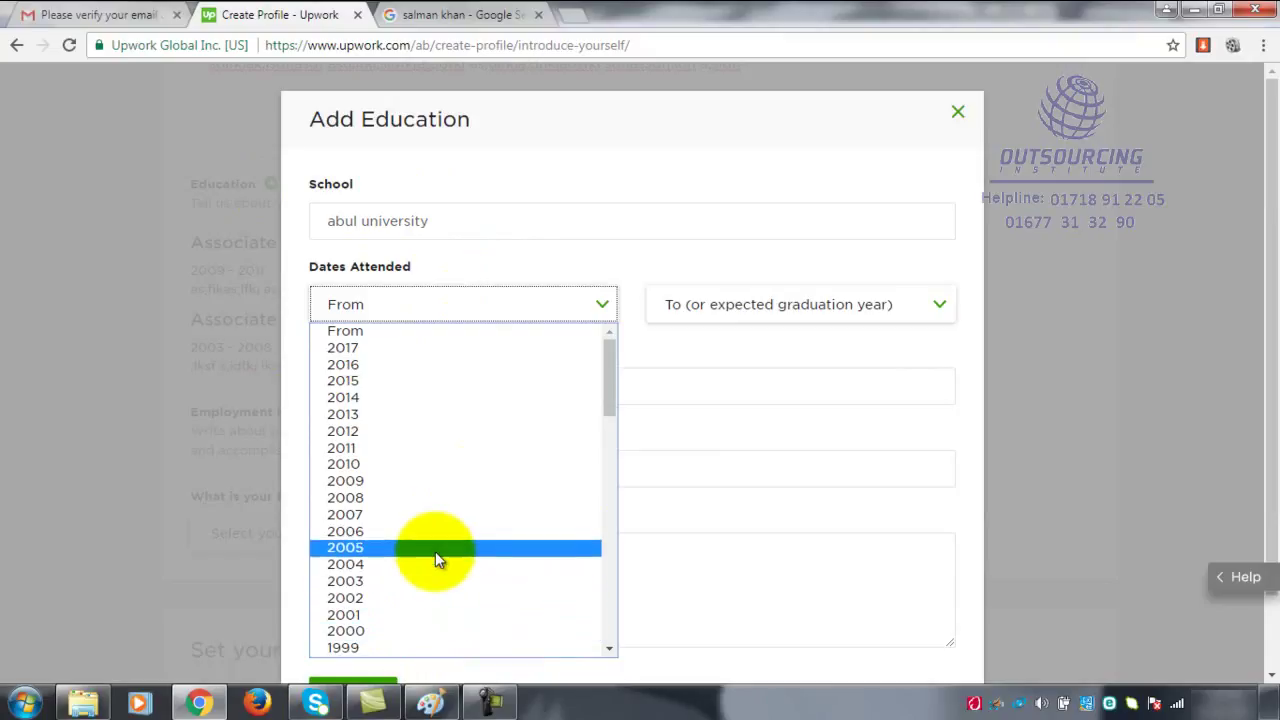
click(697, 373)
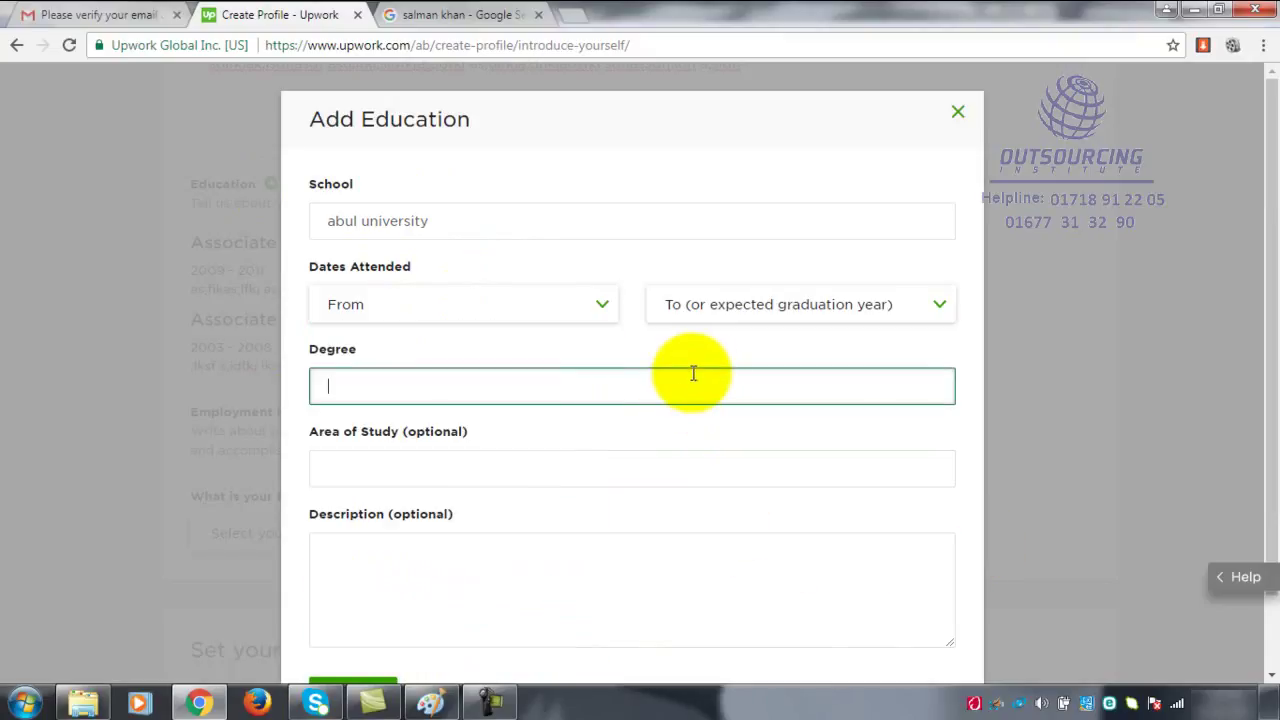
click(417, 472)
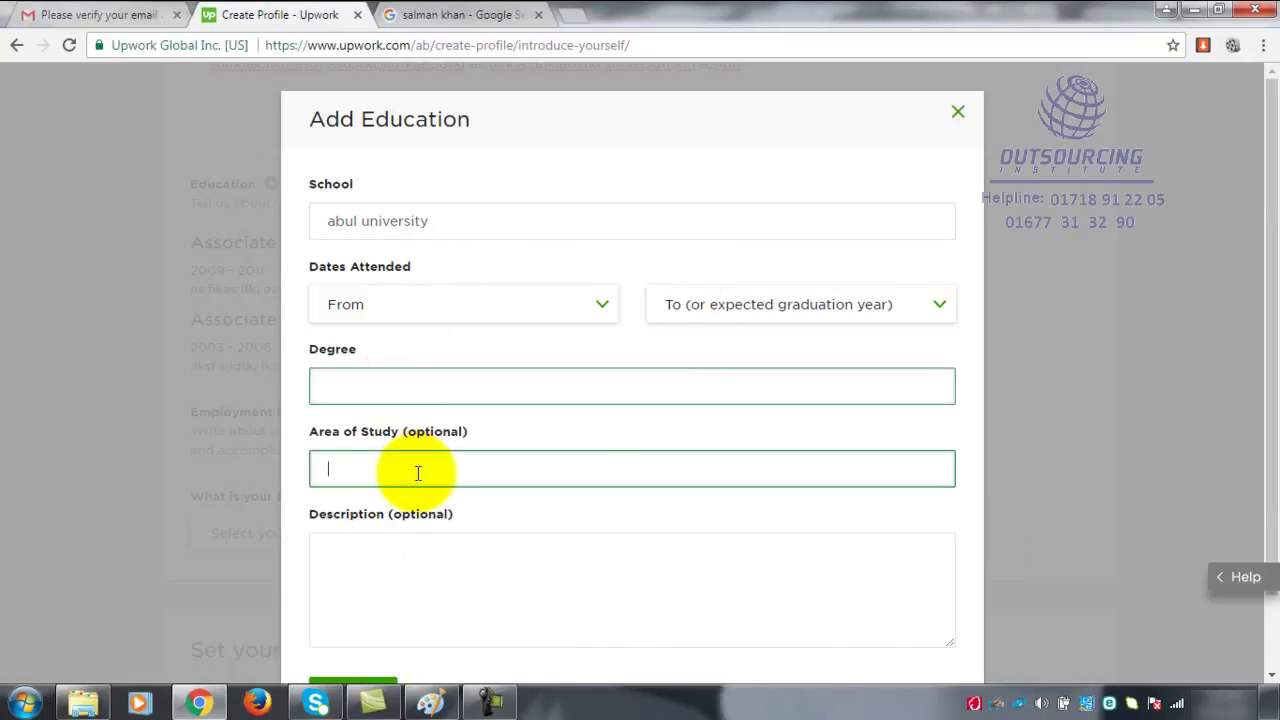
click(425, 598)
scroll(480, 575, down, 1)
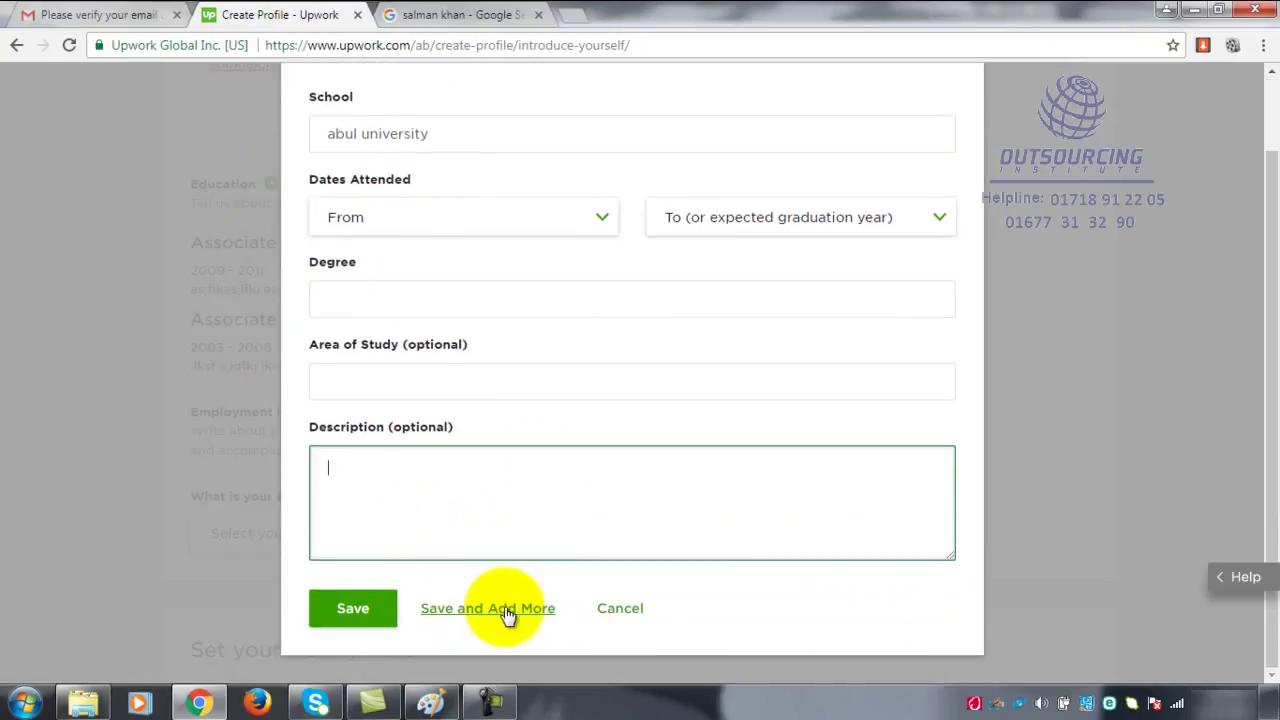
click(620, 609)
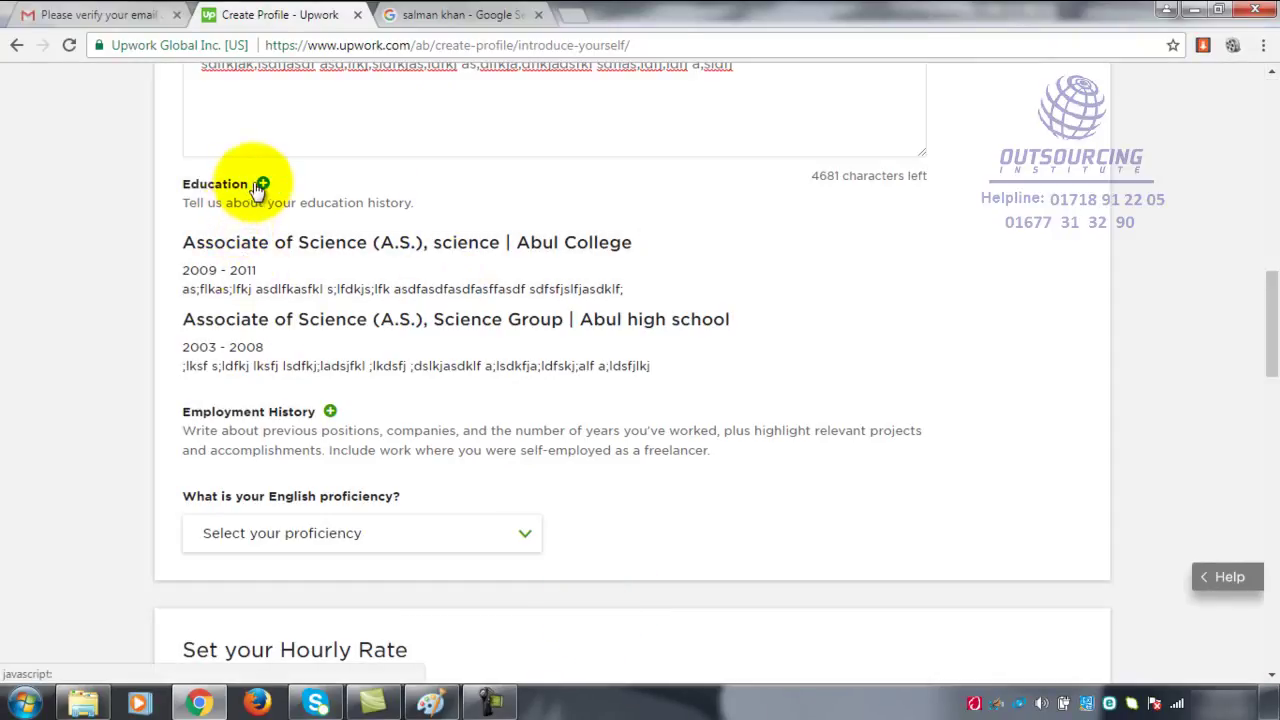
scroll(257, 184, up, 1)
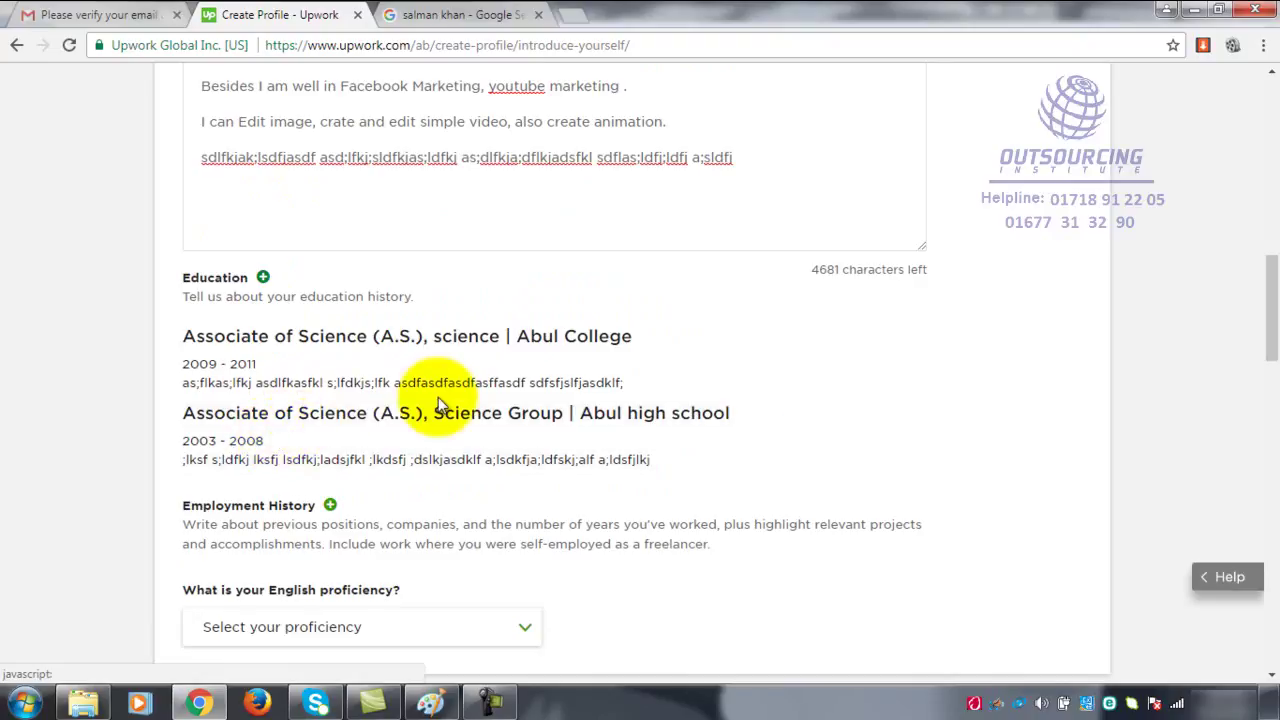
scroll(438, 397, down, 2)
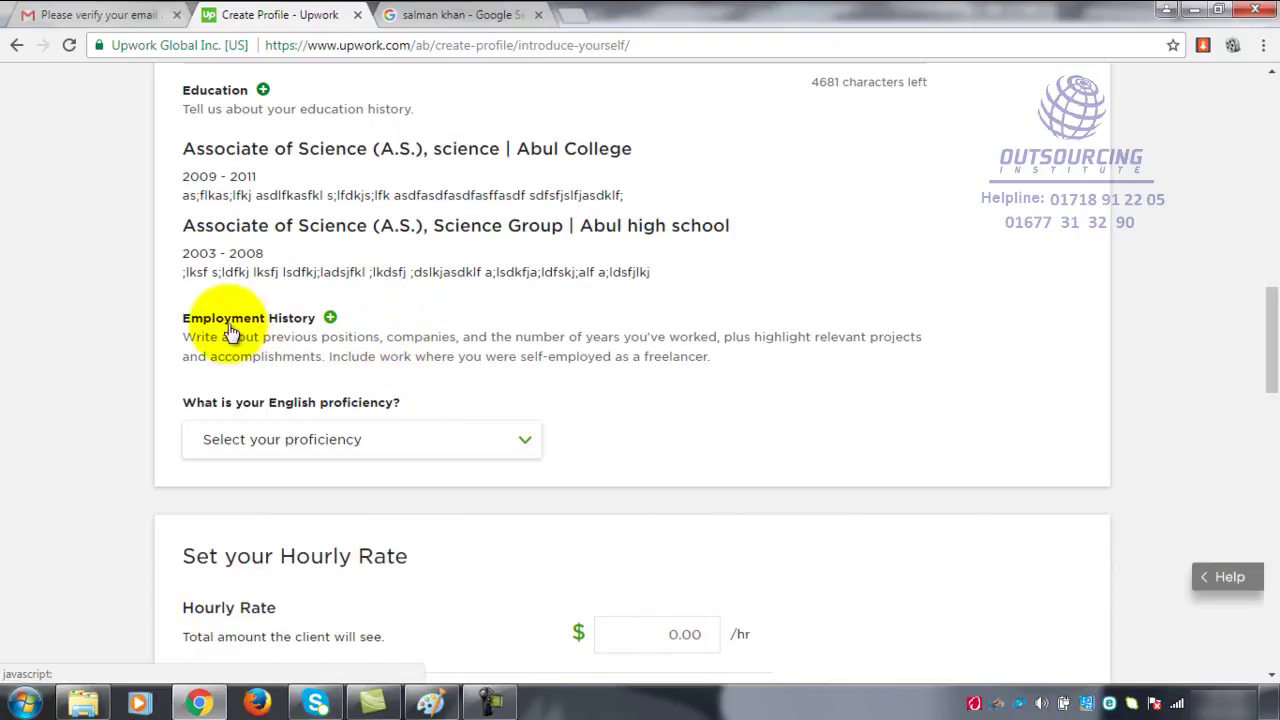
- Cancel the Add Employment dialog unsaved, then show the English proficiency options
click(330, 317)
double_click(818, 521)
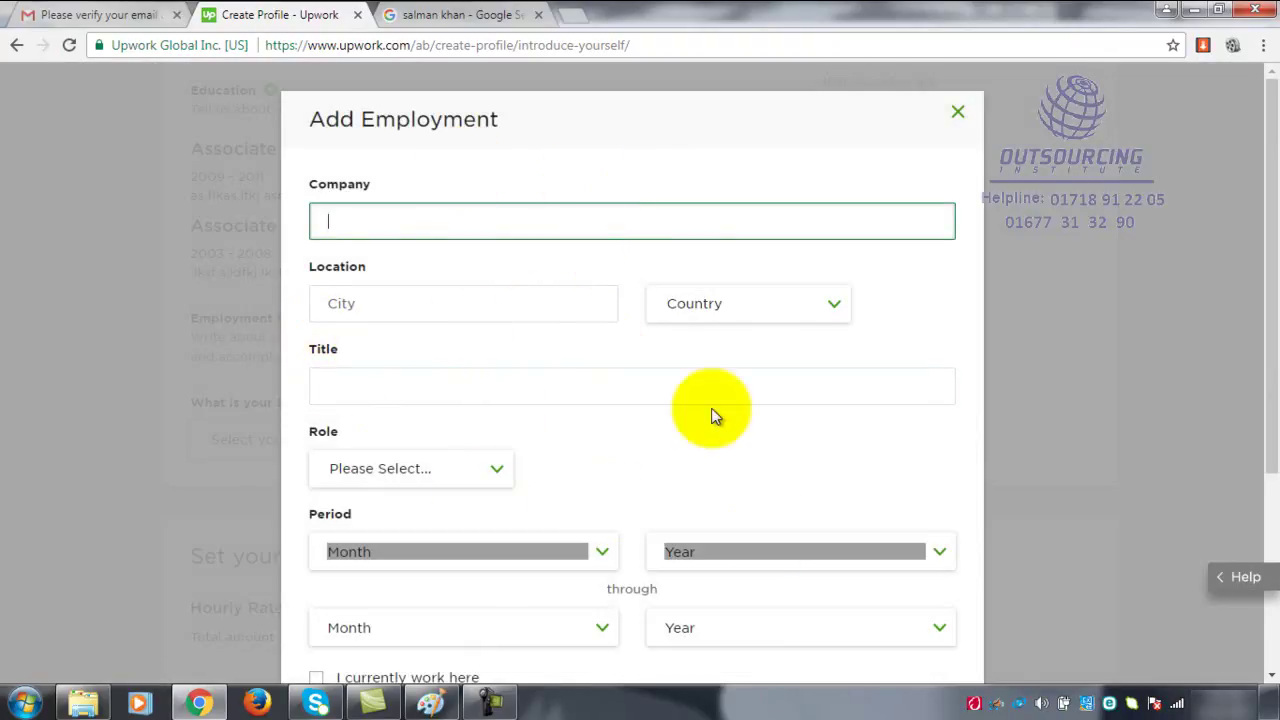
scroll(395, 340, down, 3)
double_click(314, 383)
click(632, 634)
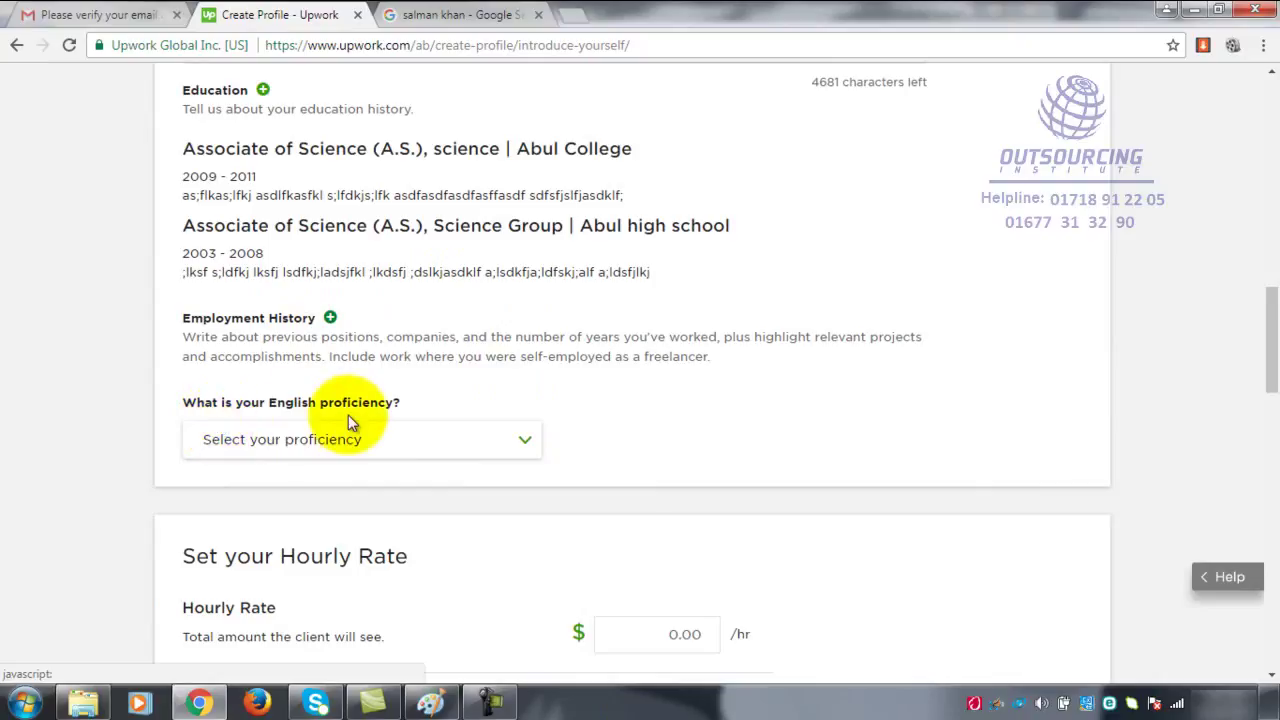
click(525, 444)
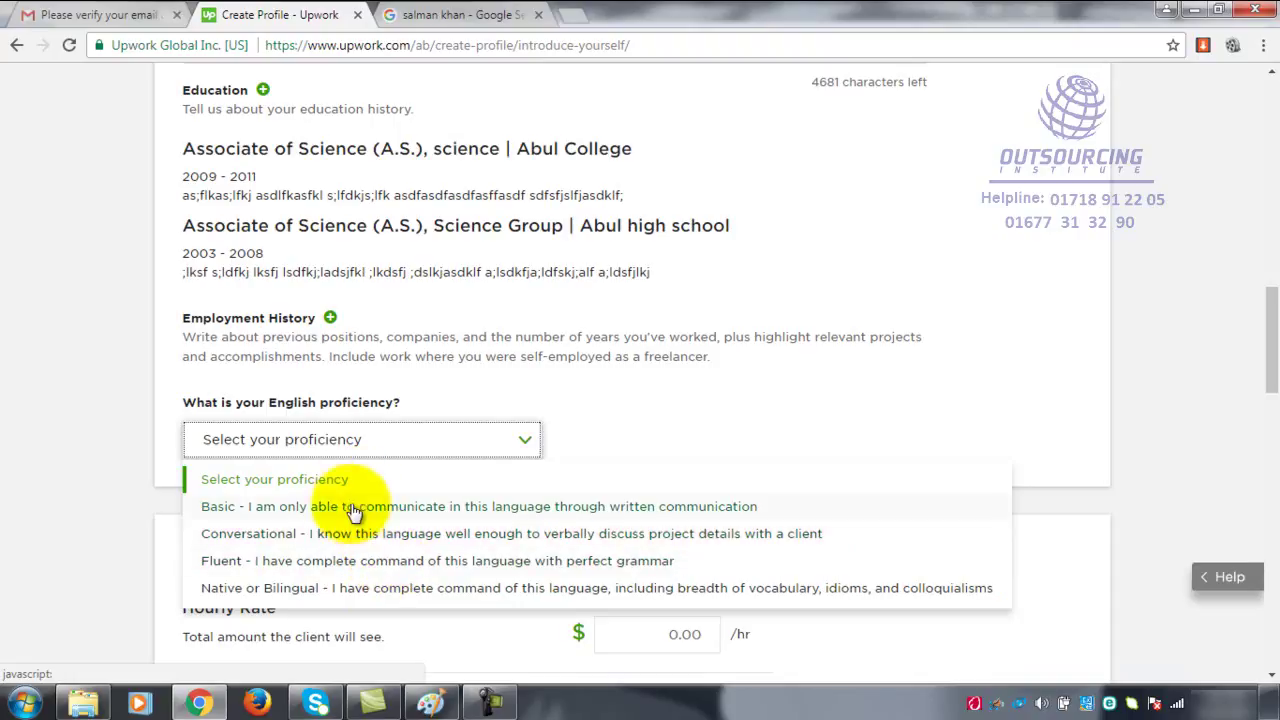
- Set English proficiency to Fluent
click(325, 570)
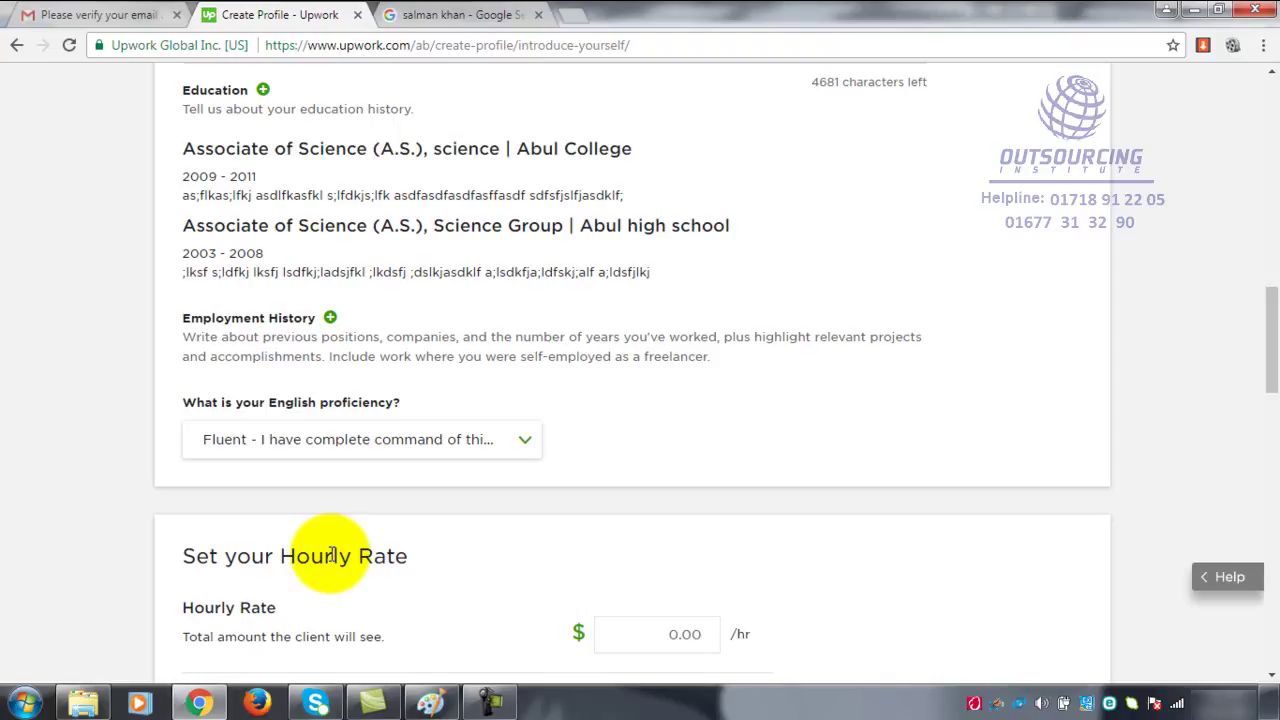
scroll(671, 452, down, 2)
click(674, 450)
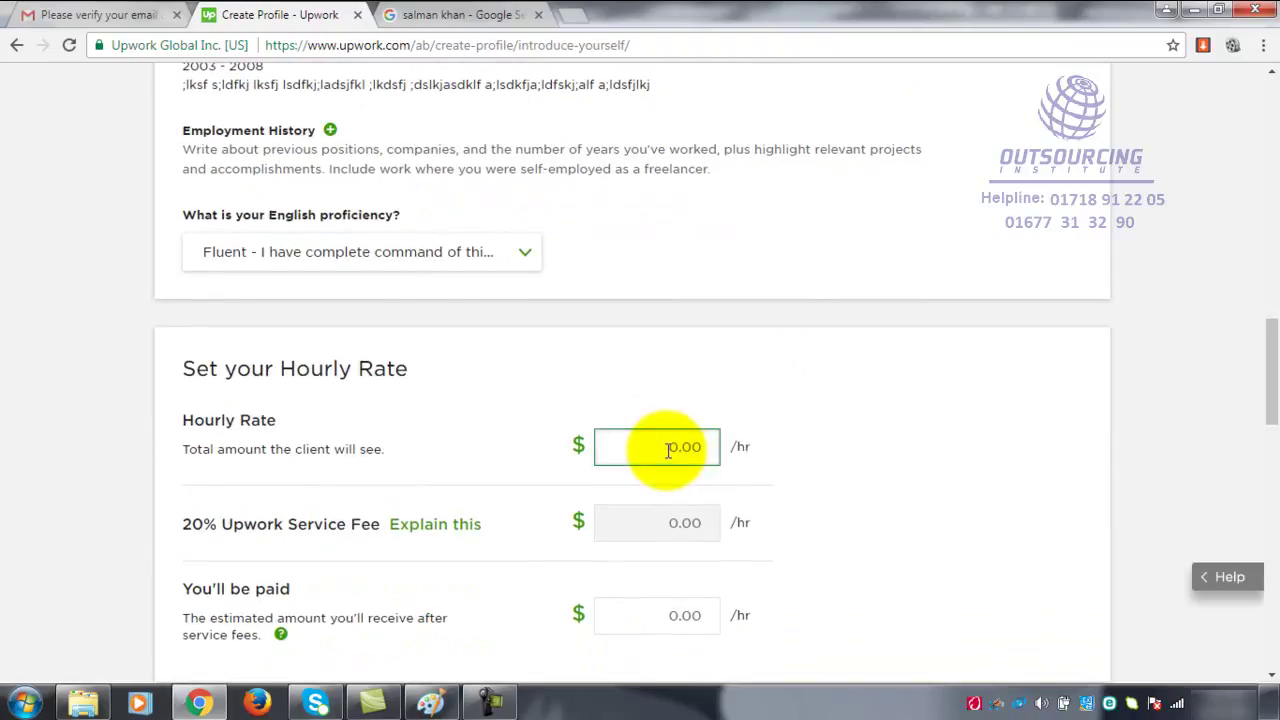
click(322, 273)
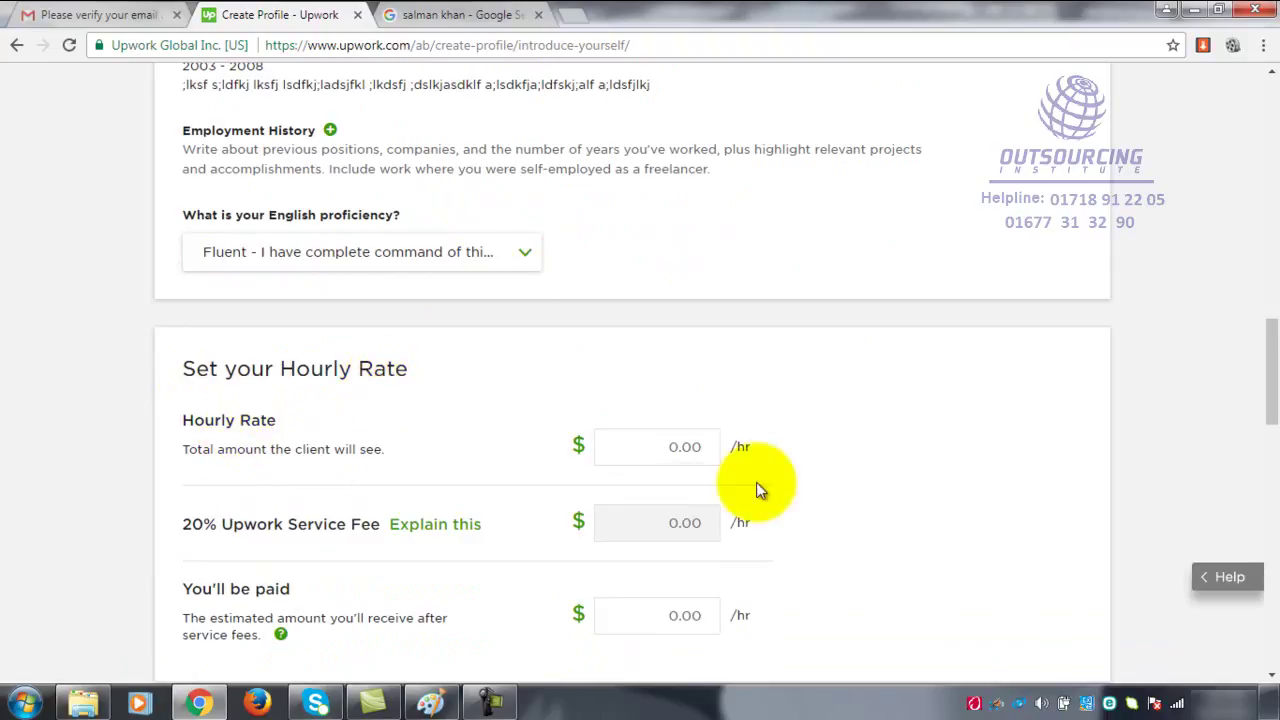
- Set the hourly rate to $50.00/hr, netting $40.00/hr after the $10.00 service fee
click(659, 440)
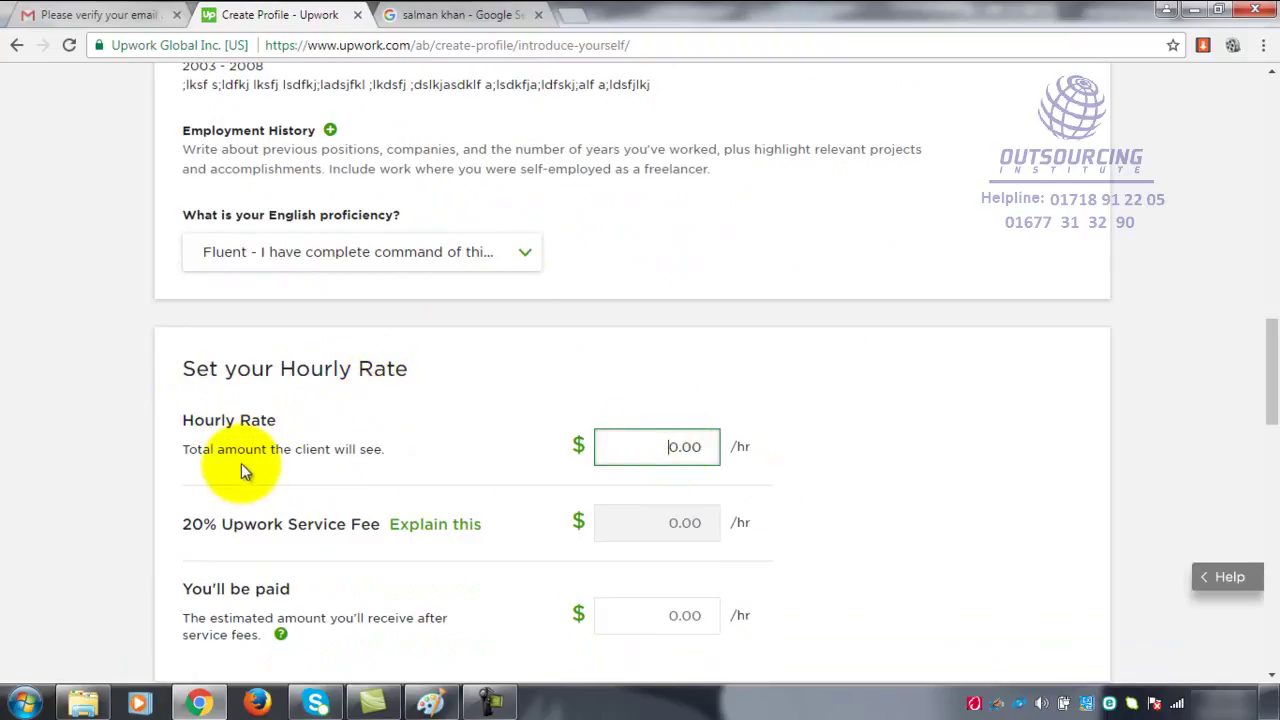
click(677, 447)
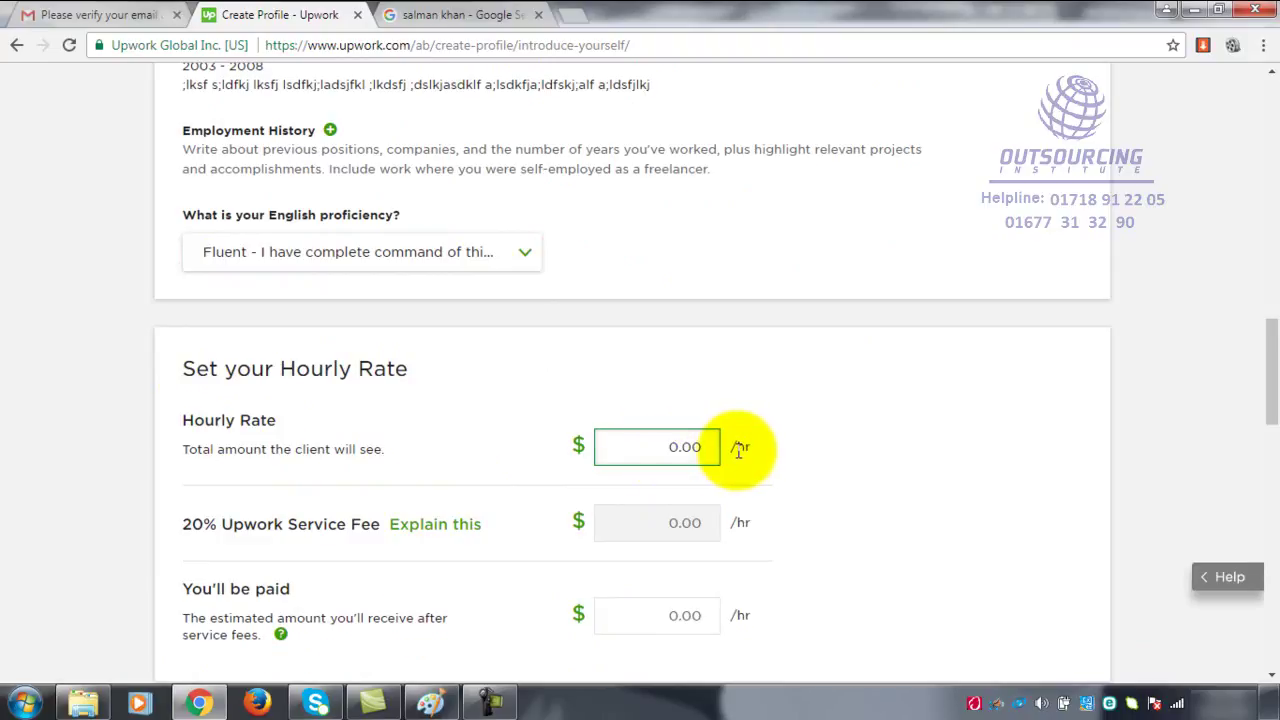
drag(737, 449, 760, 455)
click(745, 447)
click(690, 447)
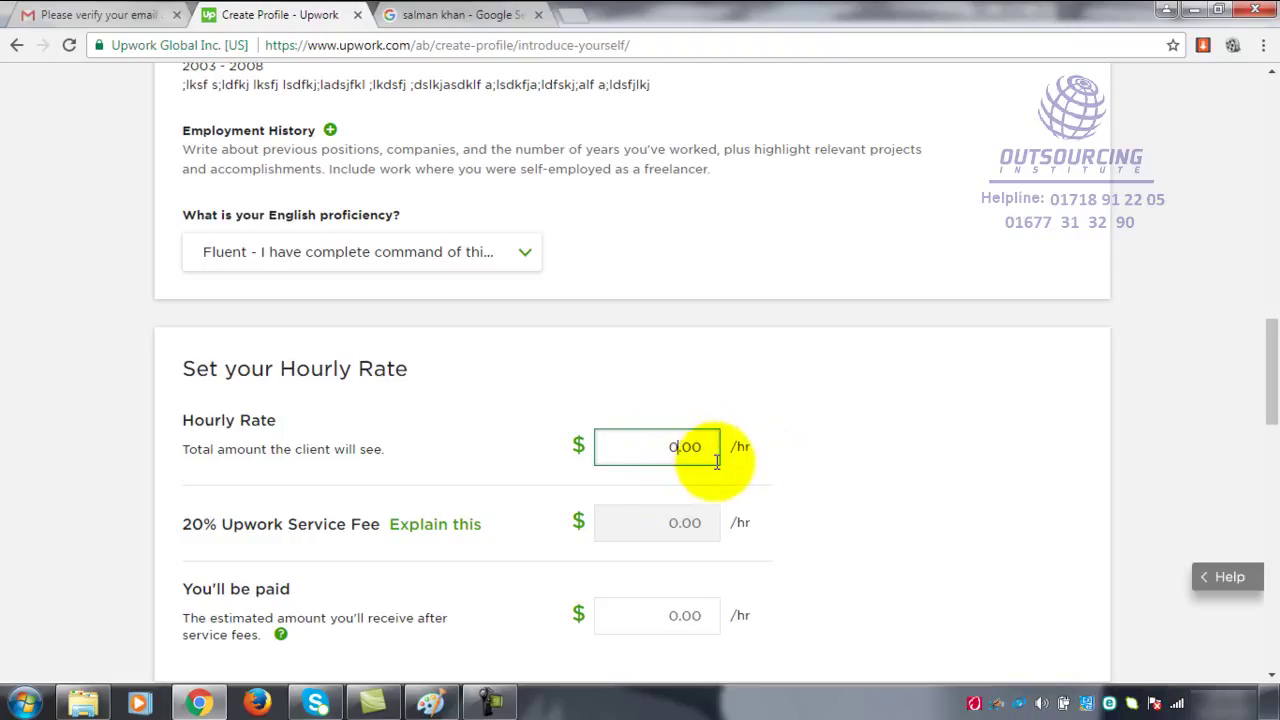
text(50)
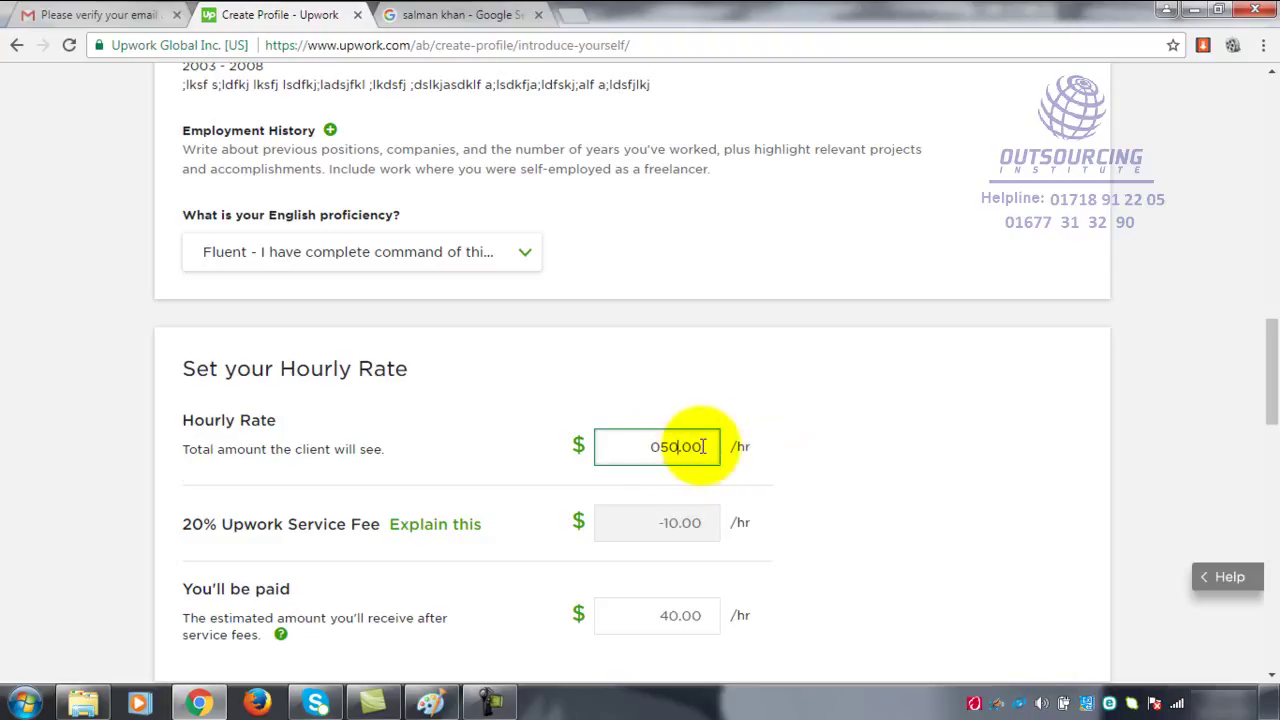
drag(714, 456, 507, 455)
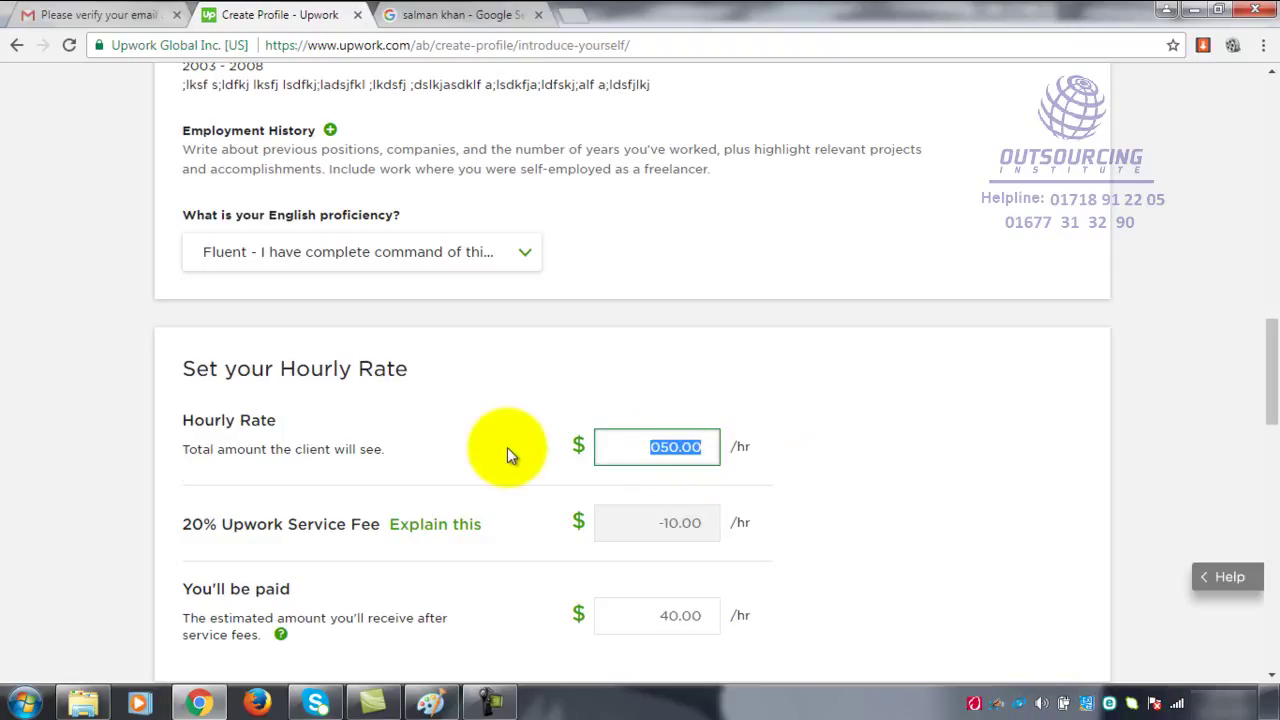
text(50)
click(822, 464)
click(680, 478)
scroll(682, 456, down, 1)
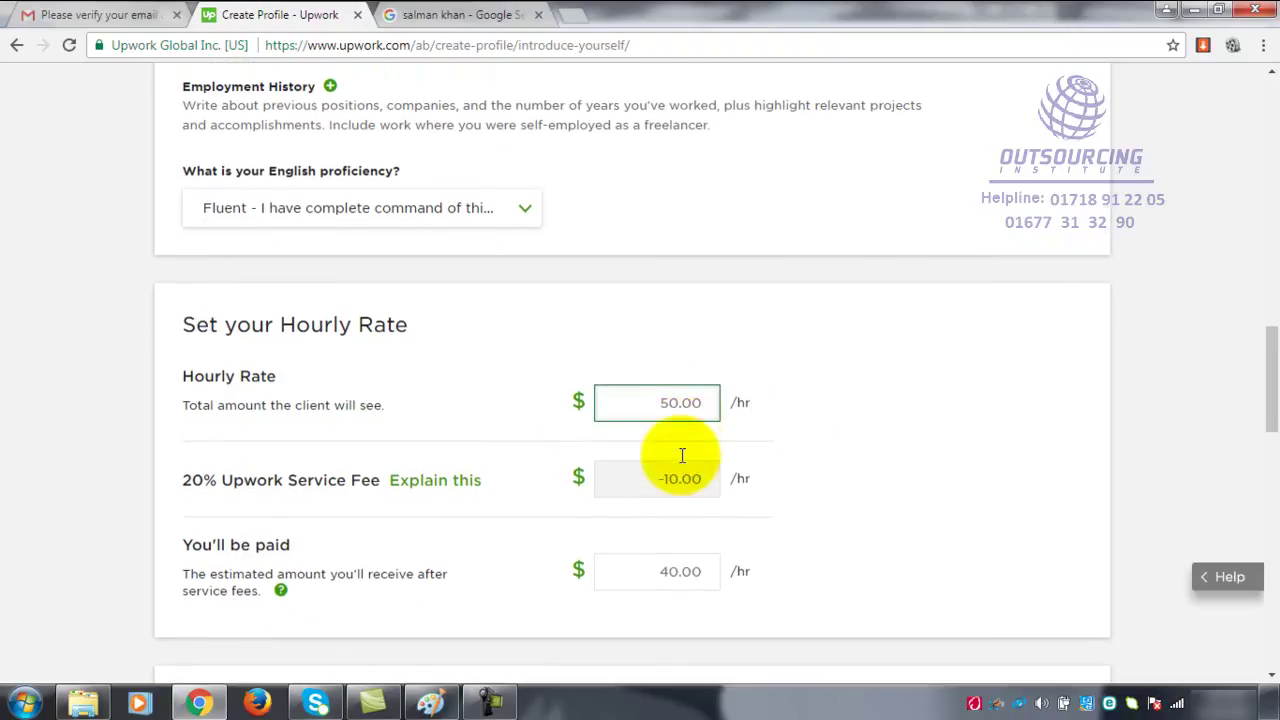
scroll(682, 456, down, 1)
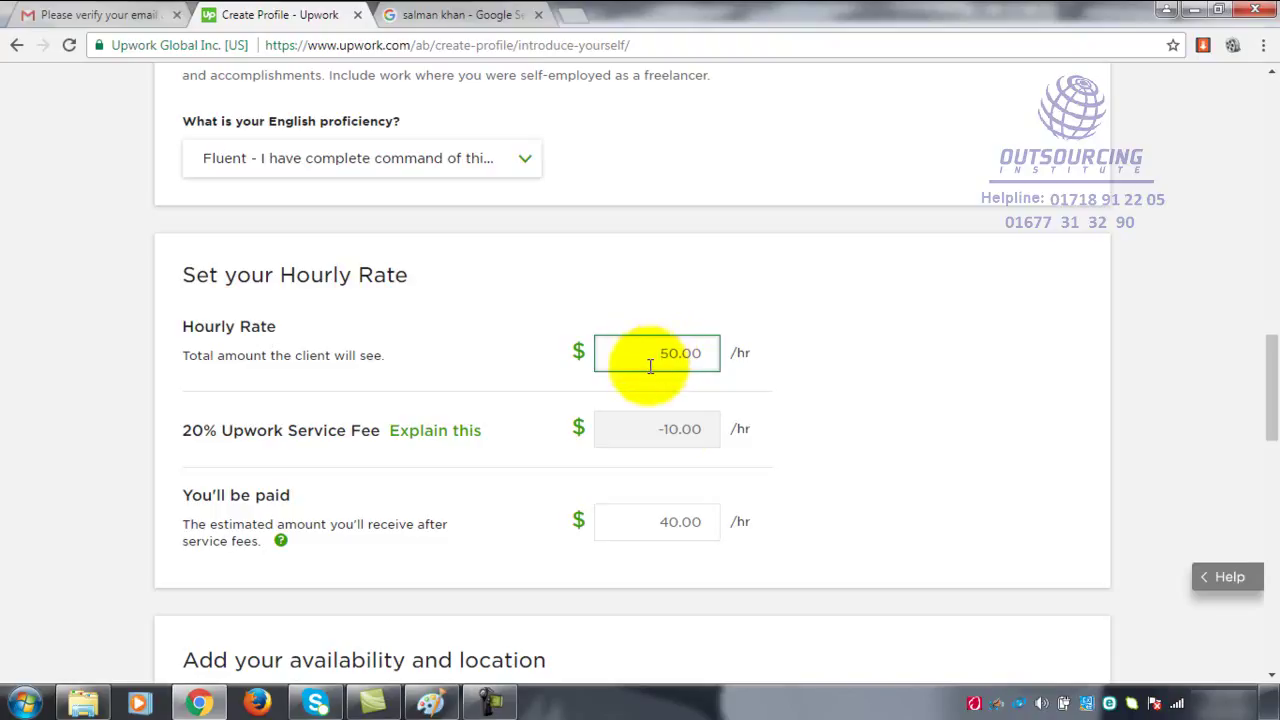
drag(651, 352, 709, 354)
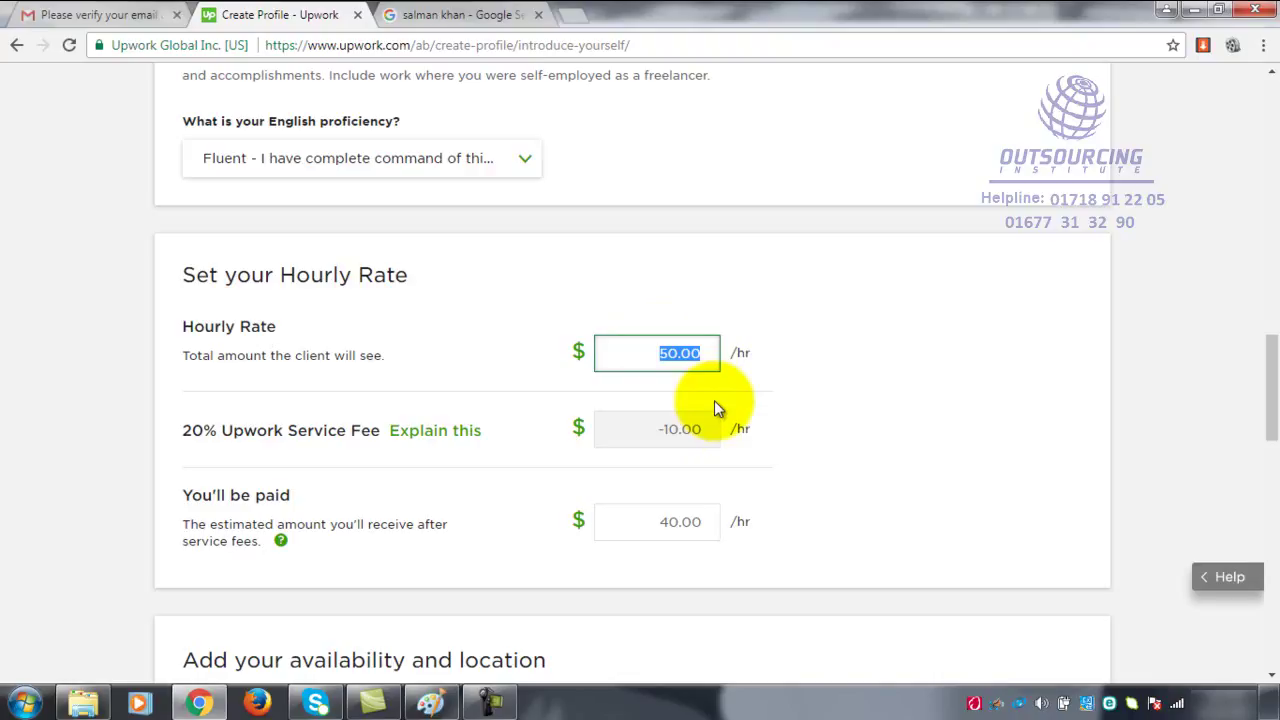
- Enter a 3.00 /hr hourly rate and check the 2.40 /hr payout after the 0.60 fee
text(3)
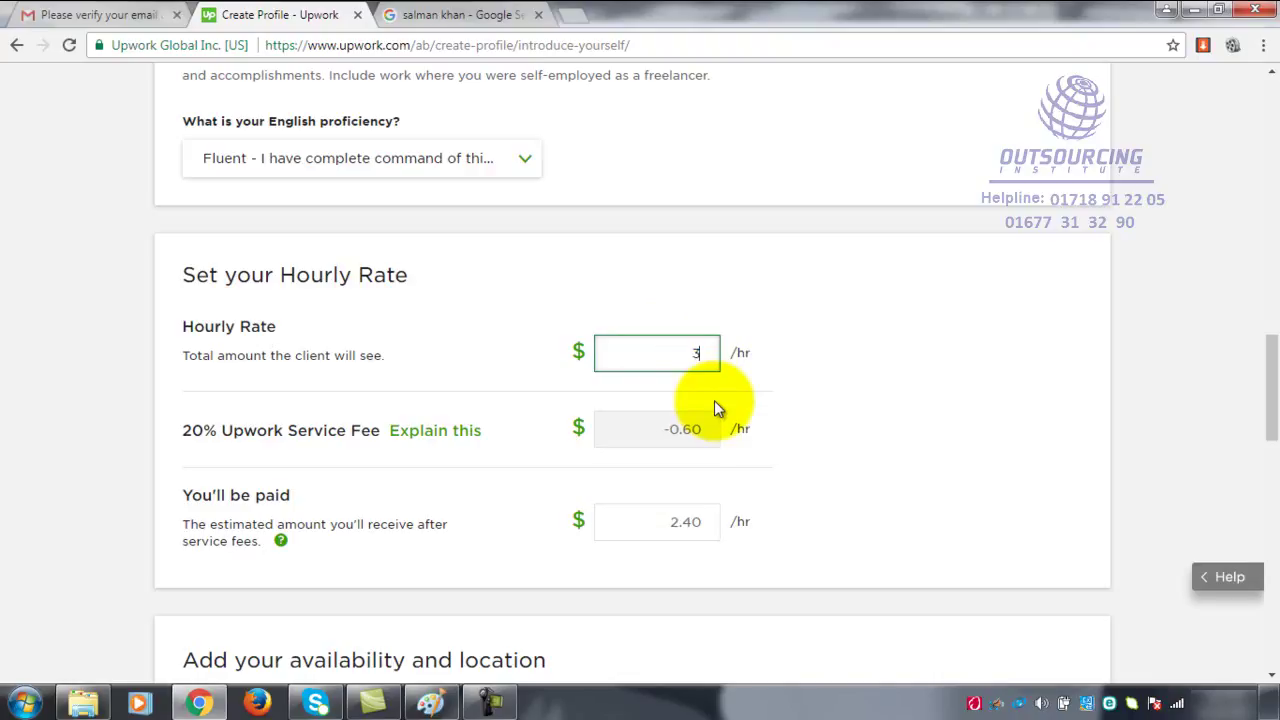
click(867, 358)
click(694, 354)
click(253, 500)
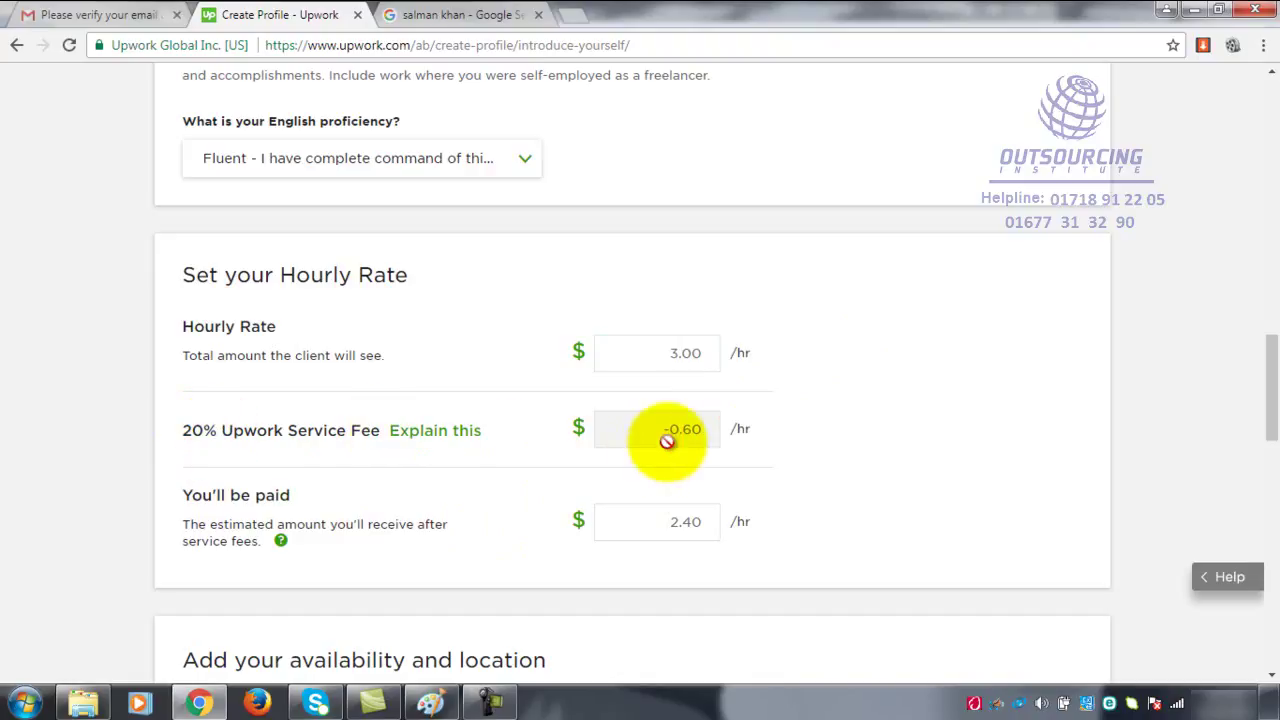
click(696, 535)
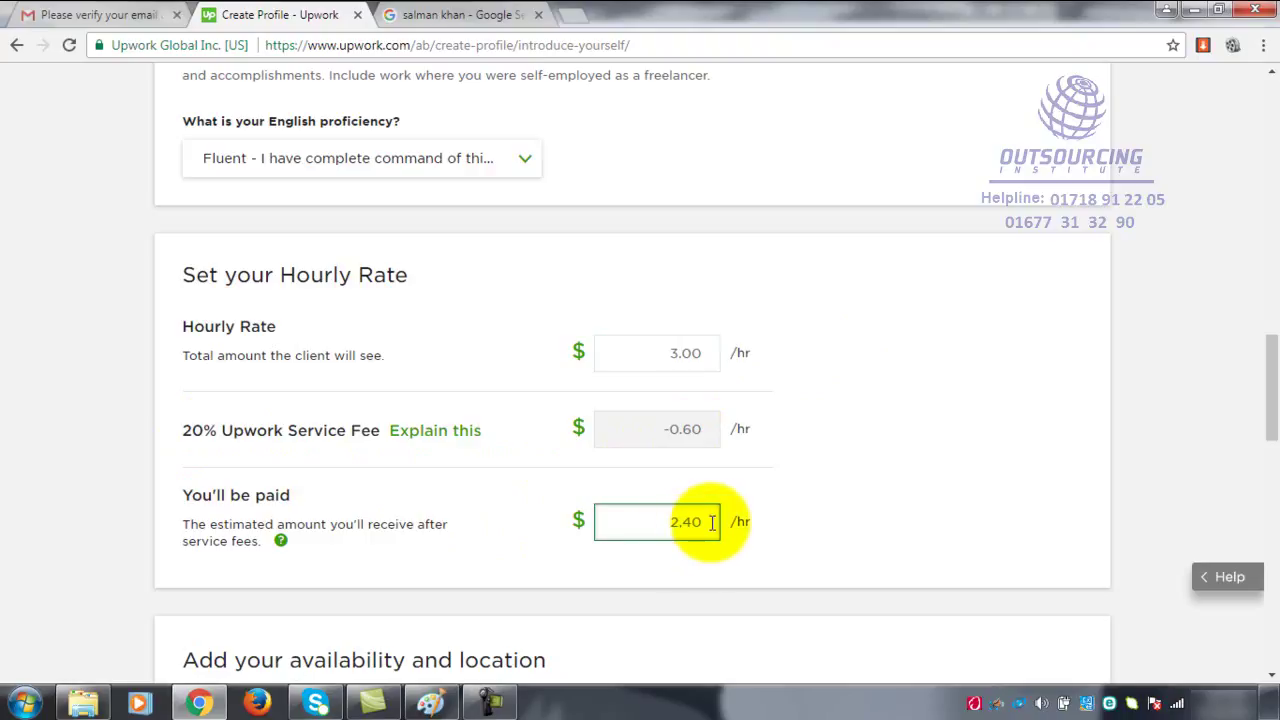
click(702, 358)
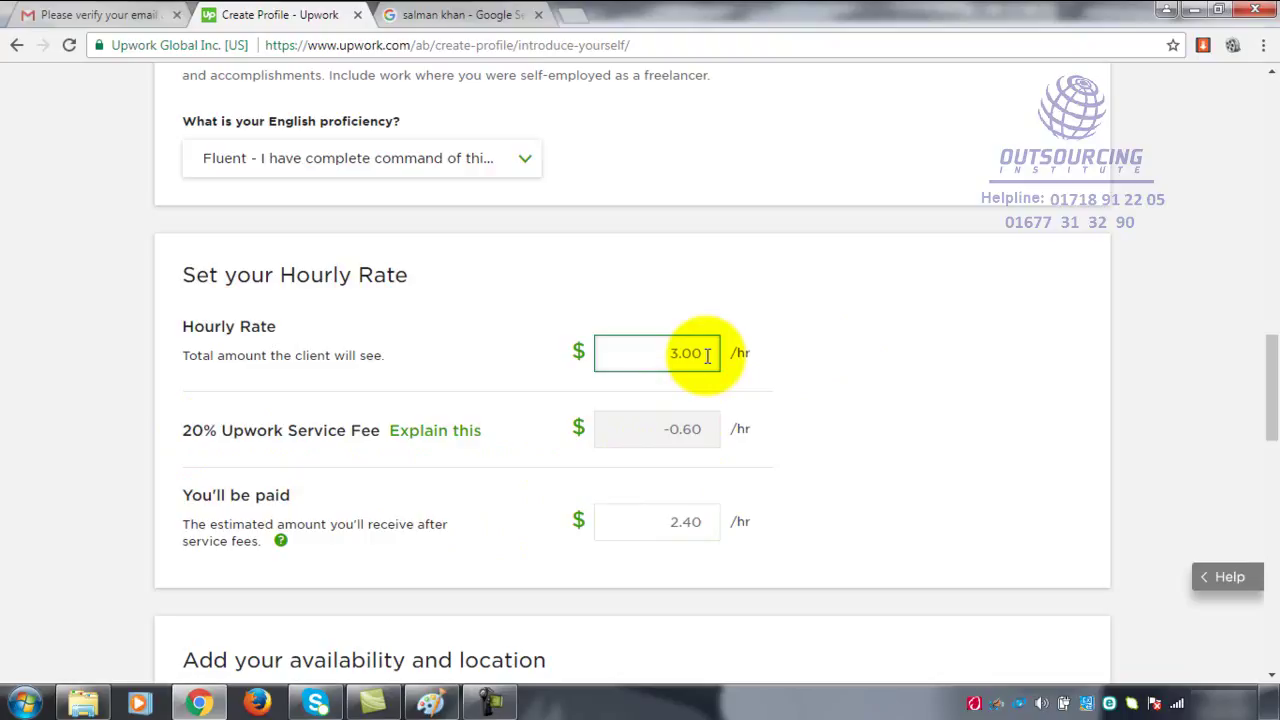
- Re-check the 3.00 hourly rate and the 2.40 paid amount, then move down toward availability
drag(679, 354, 666, 354)
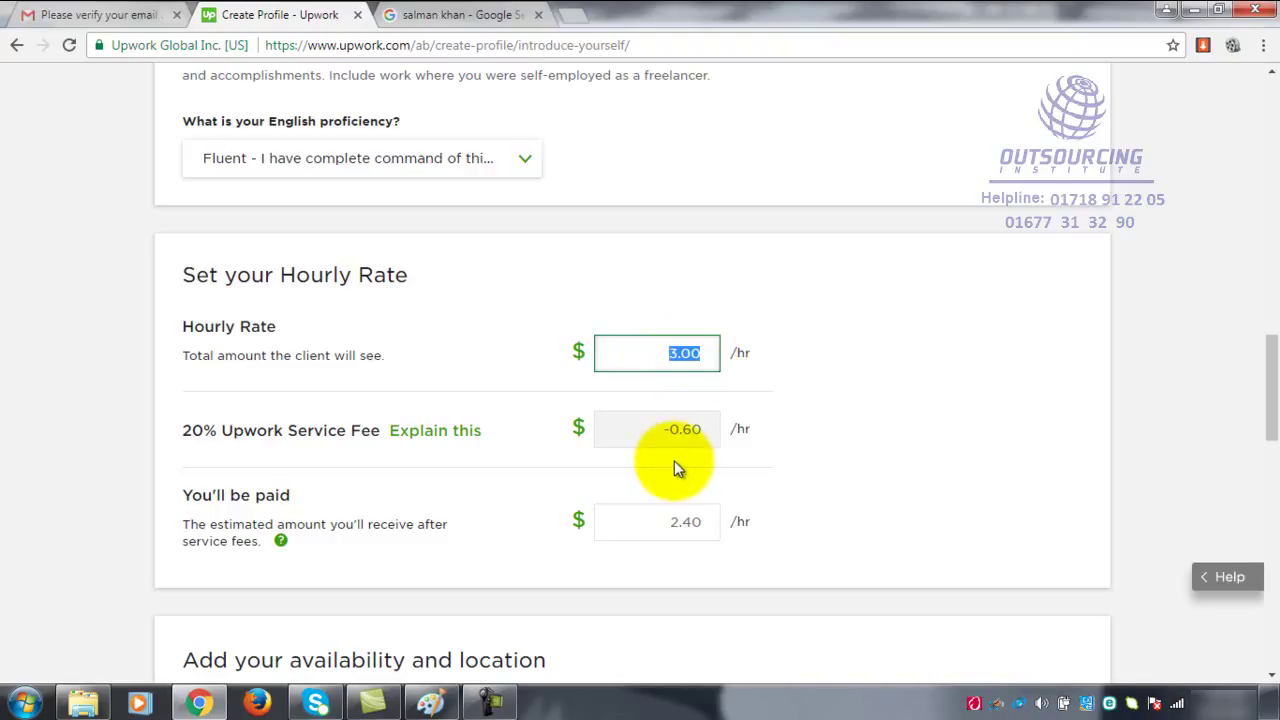
click(1020, 354)
click(600, 352)
click(186, 360)
click(652, 355)
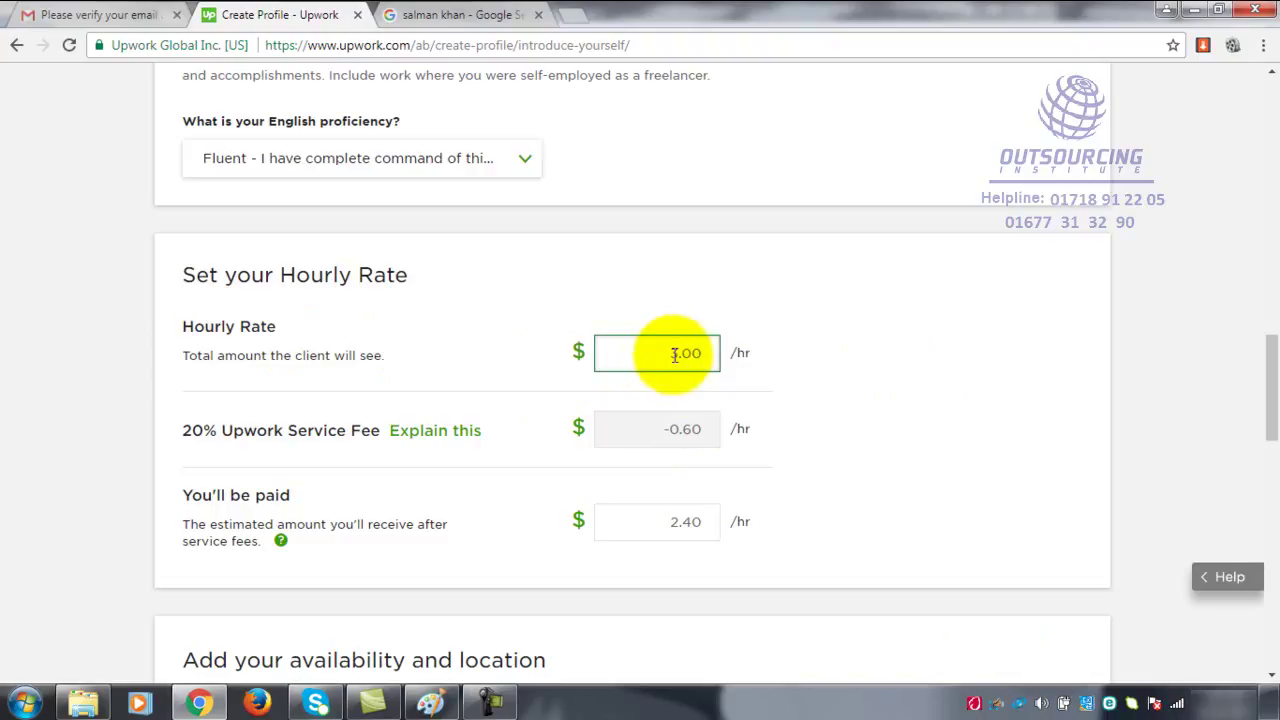
click(251, 429)
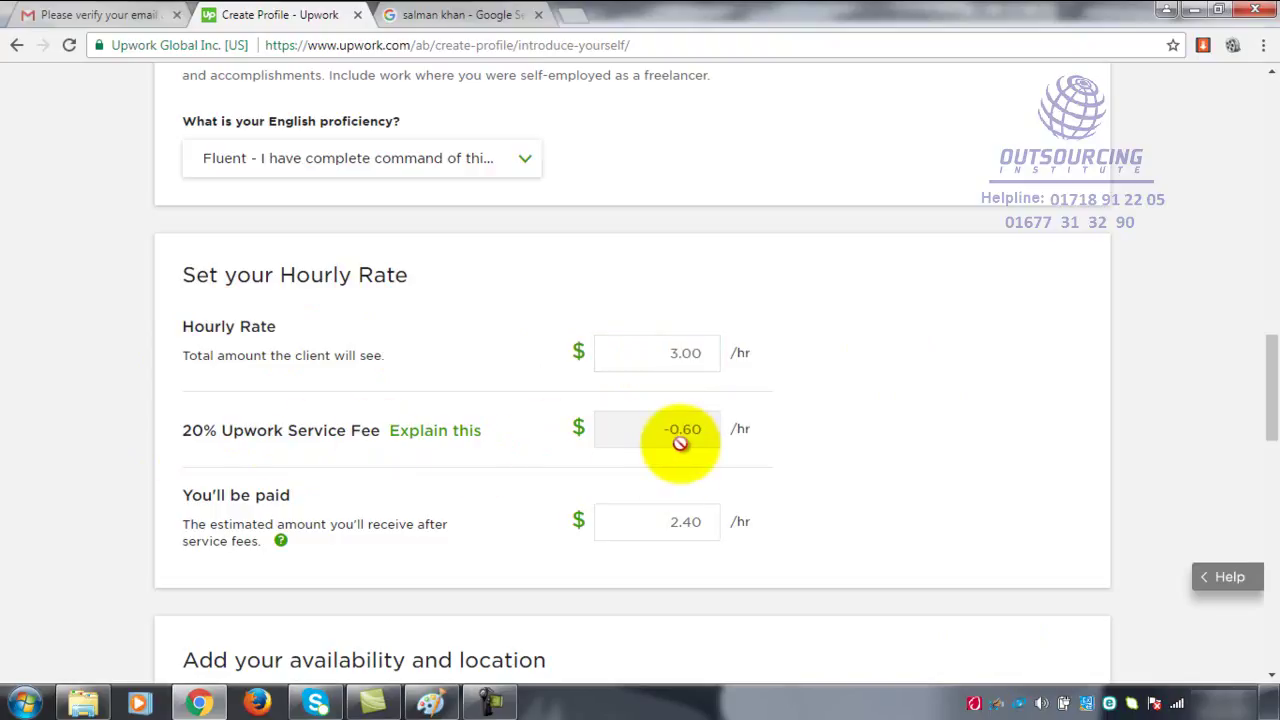
click(668, 533)
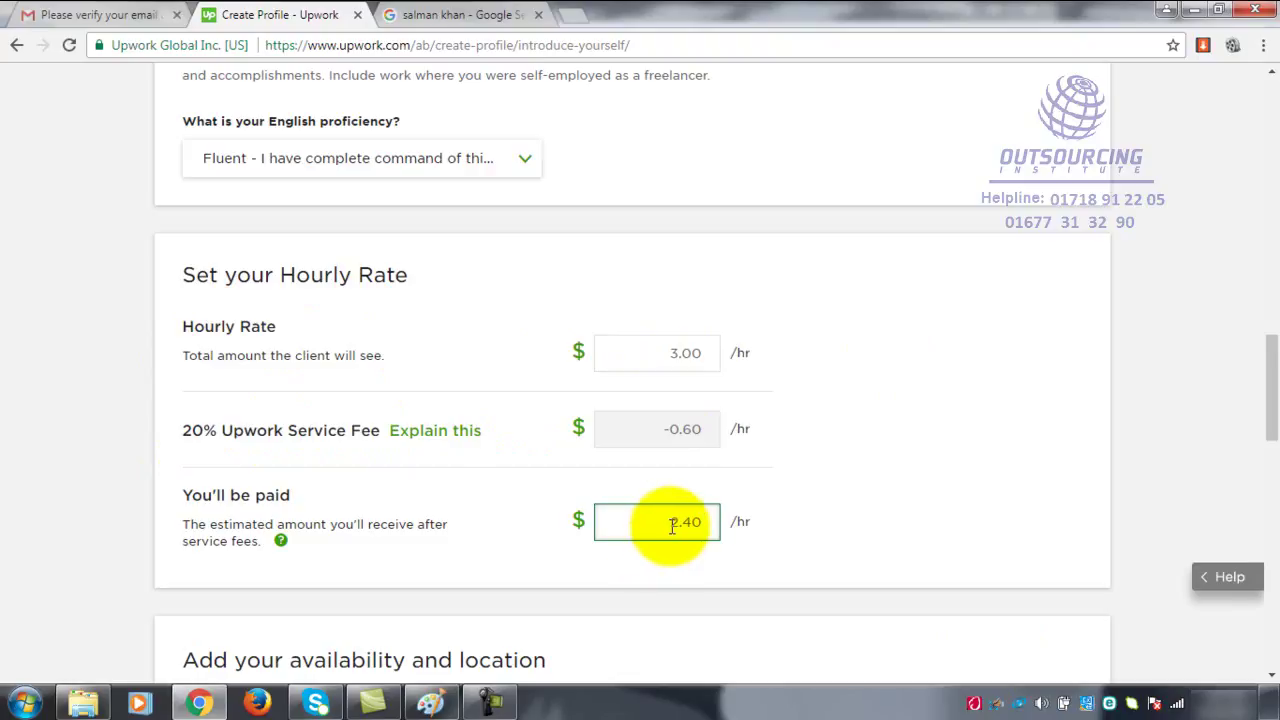
click(906, 469)
scroll(906, 469, down, 2)
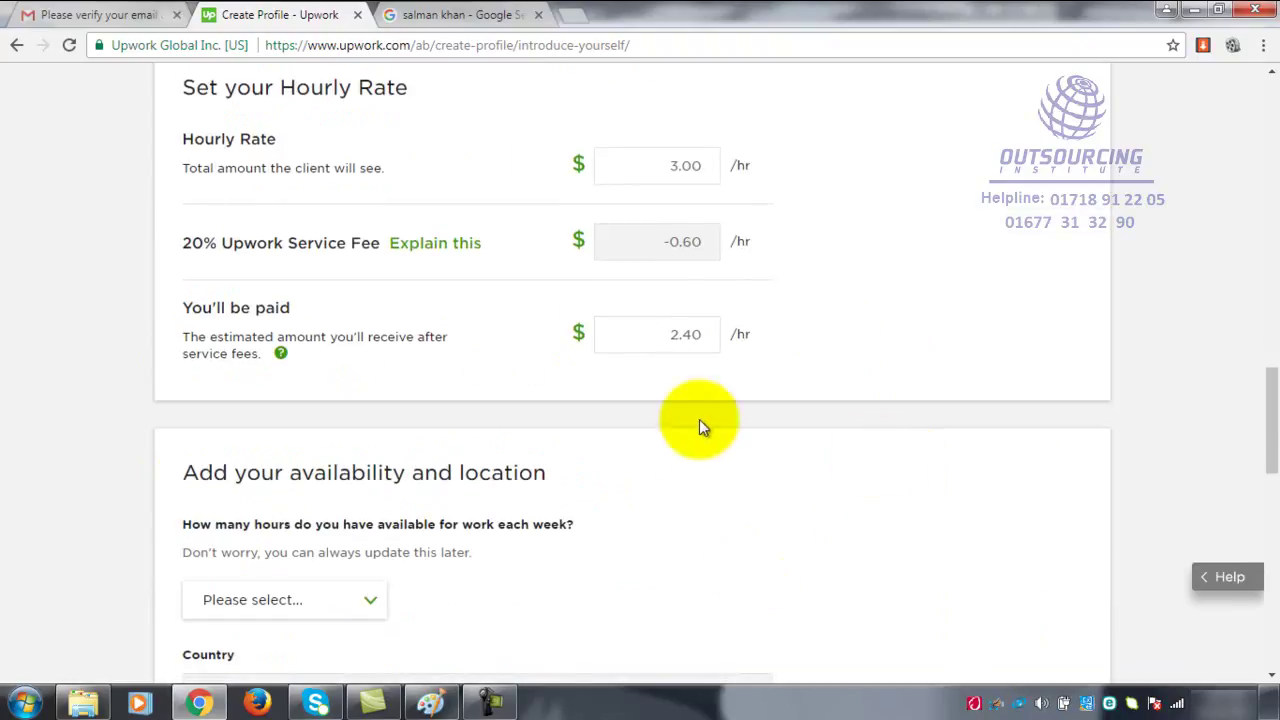
click(683, 177)
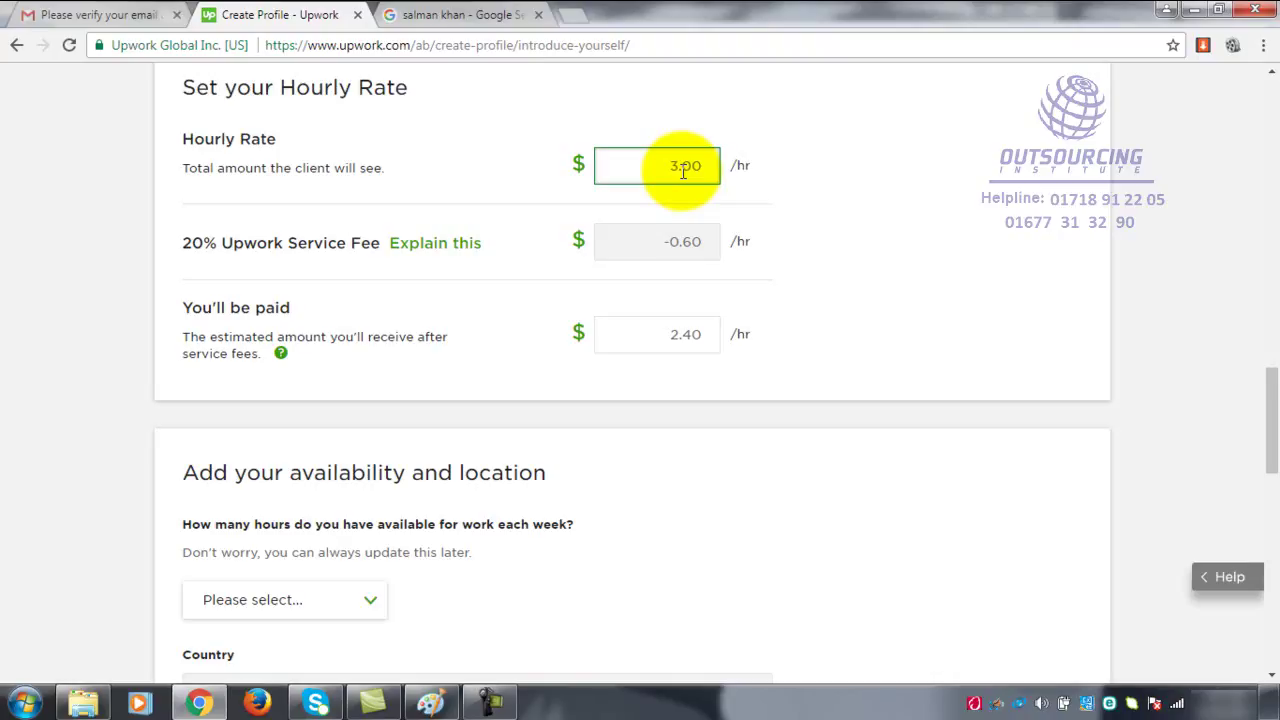
click(652, 343)
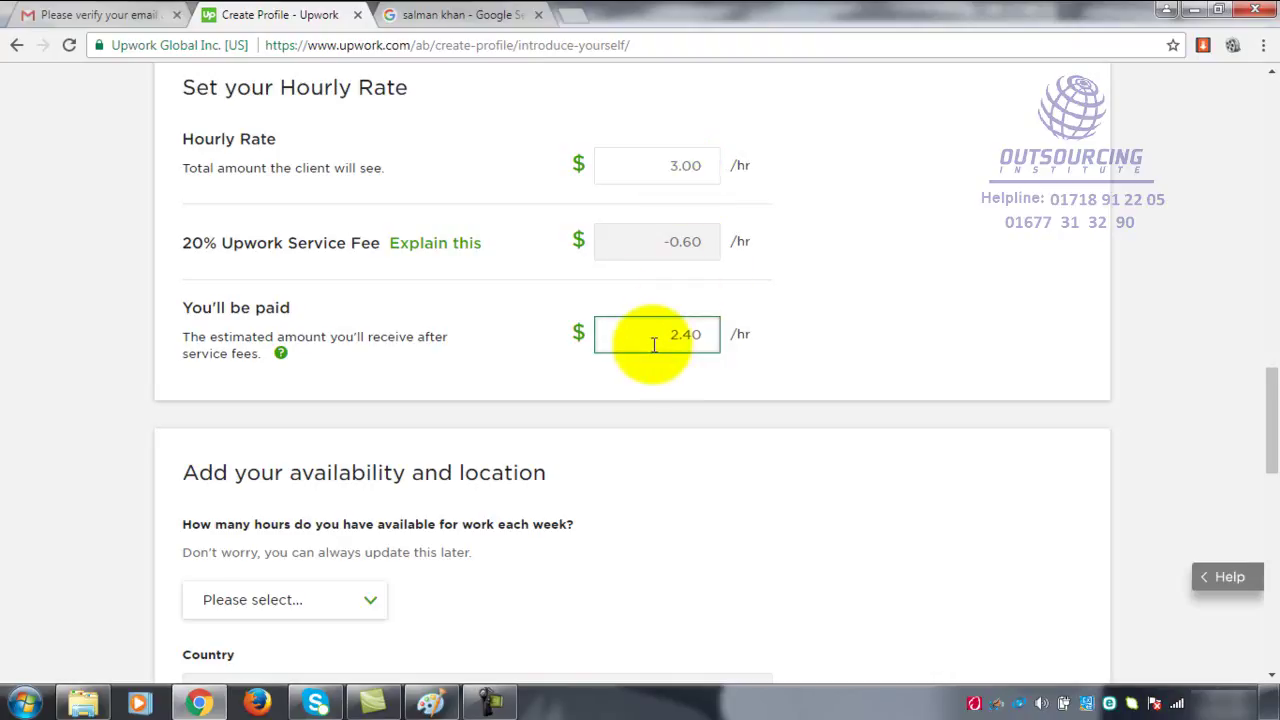
click(808, 330)
scroll(810, 330, down, 2)
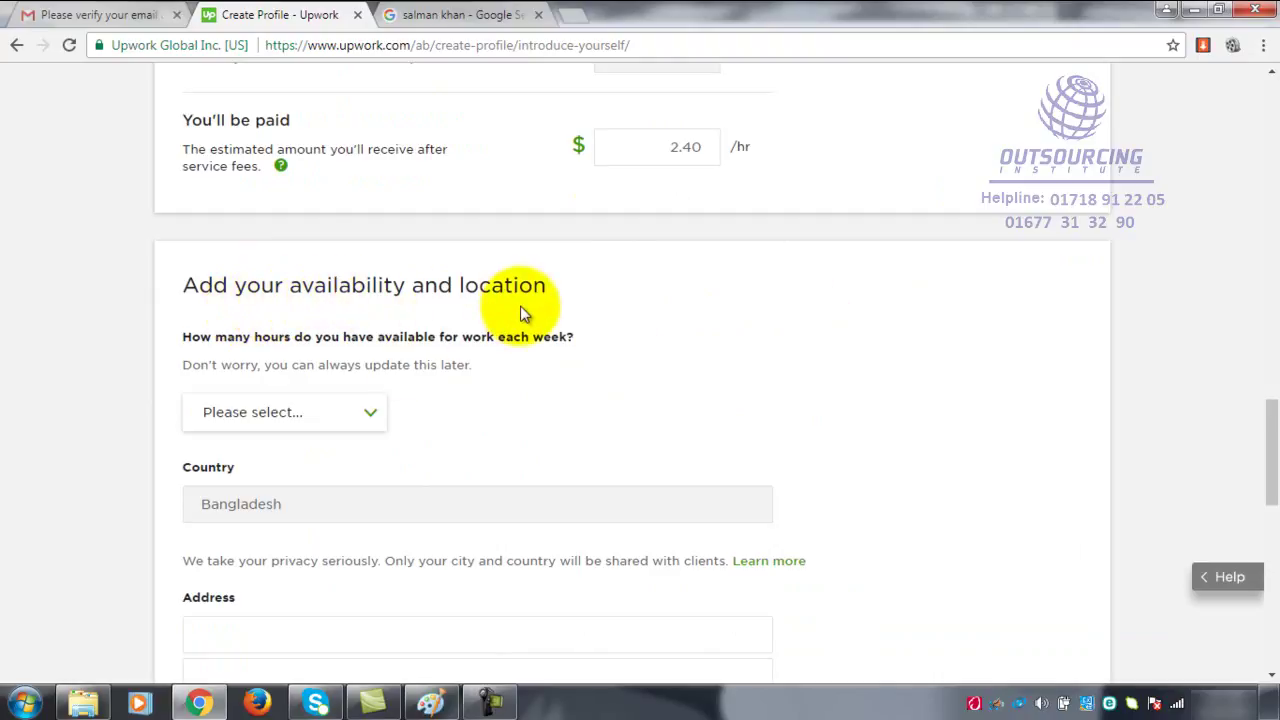
drag(451, 285, 543, 286)
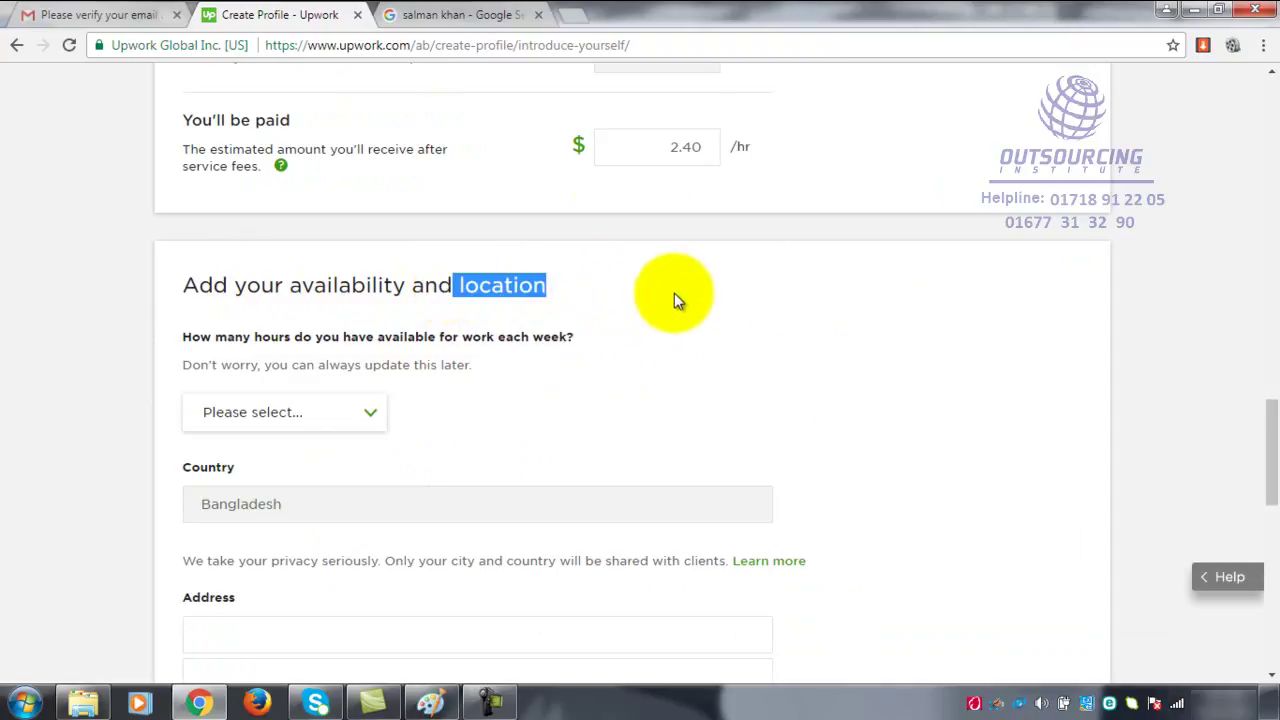
scroll(675, 290, up, 5)
scroll(675, 290, up, 1)
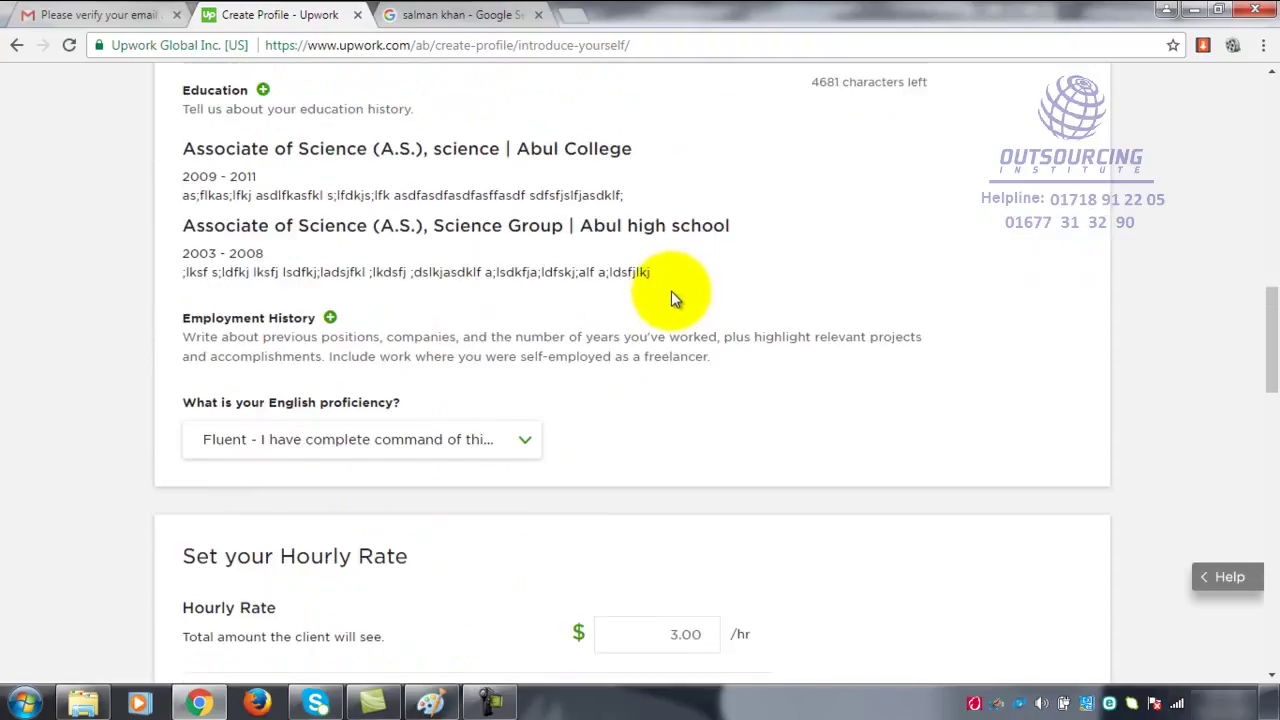
scroll(673, 290, down, 4)
scroll(667, 300, down, 2)
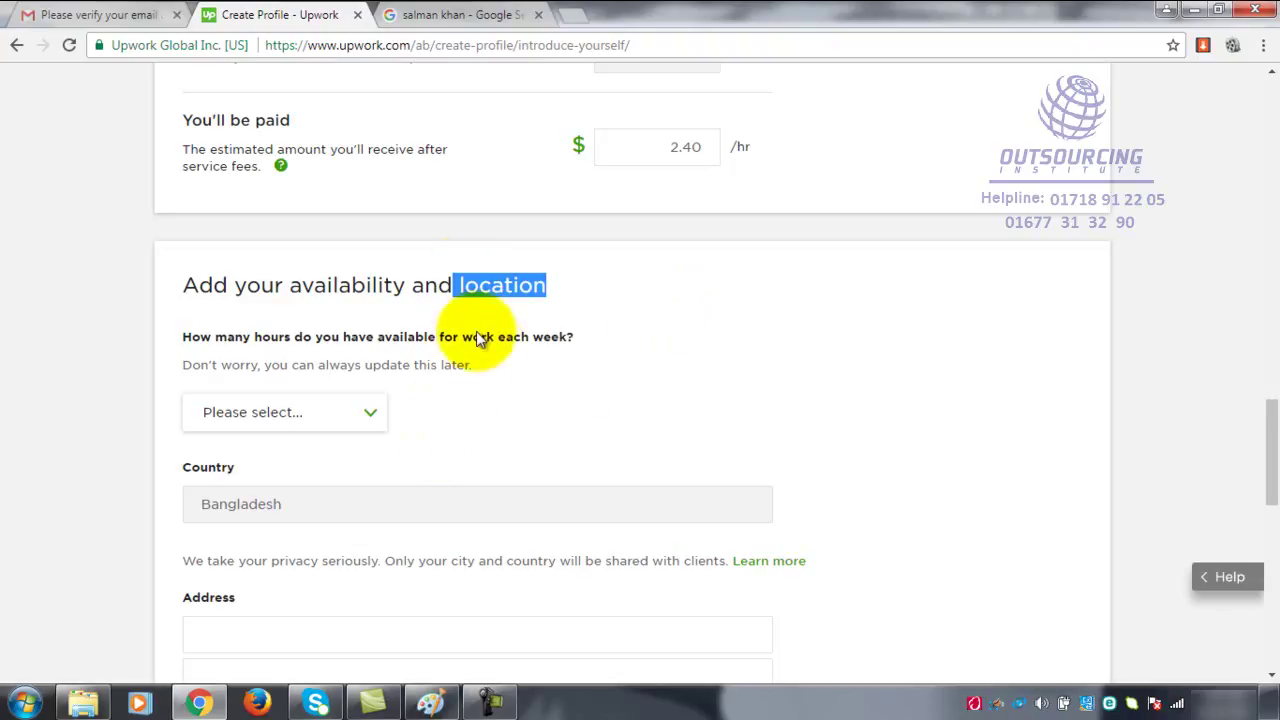
click(487, 420)
scroll(481, 420, down, 2)
scroll(431, 366, up, 2)
scroll(400, 368, down, 1)
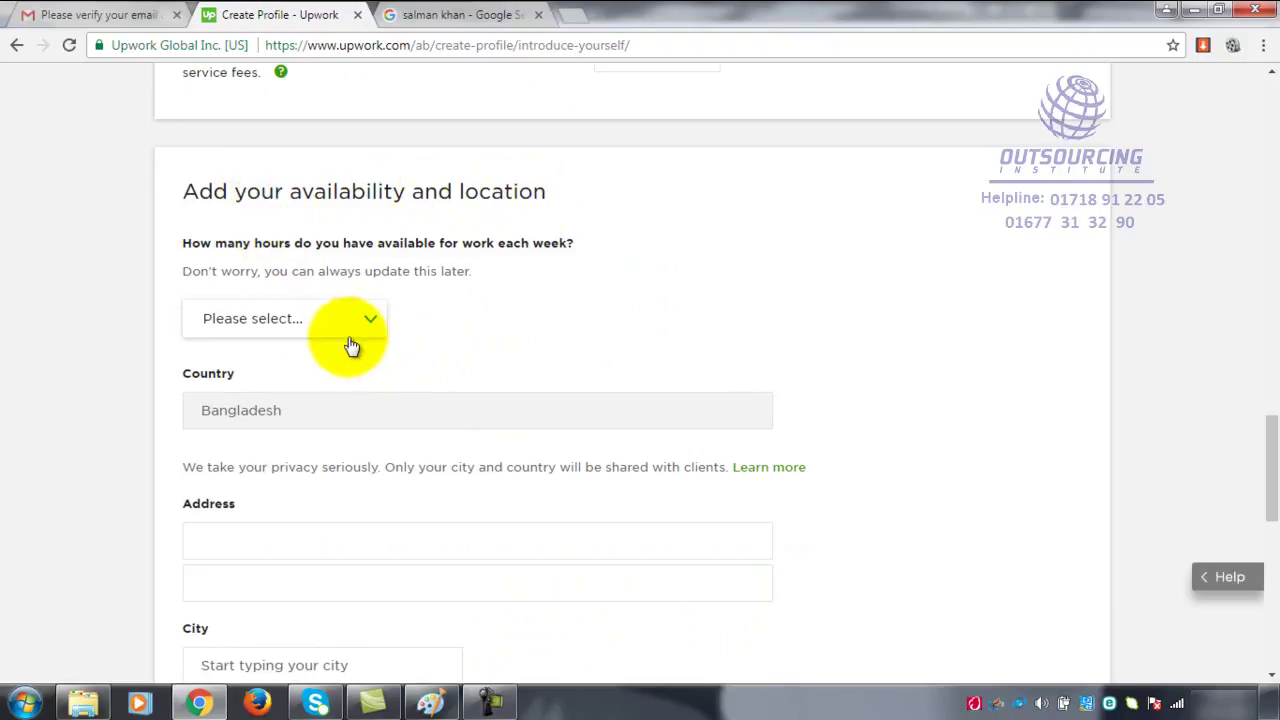
- Choose 'More than 30 hrs/week' from the weekly hours dropdown
click(375, 320)
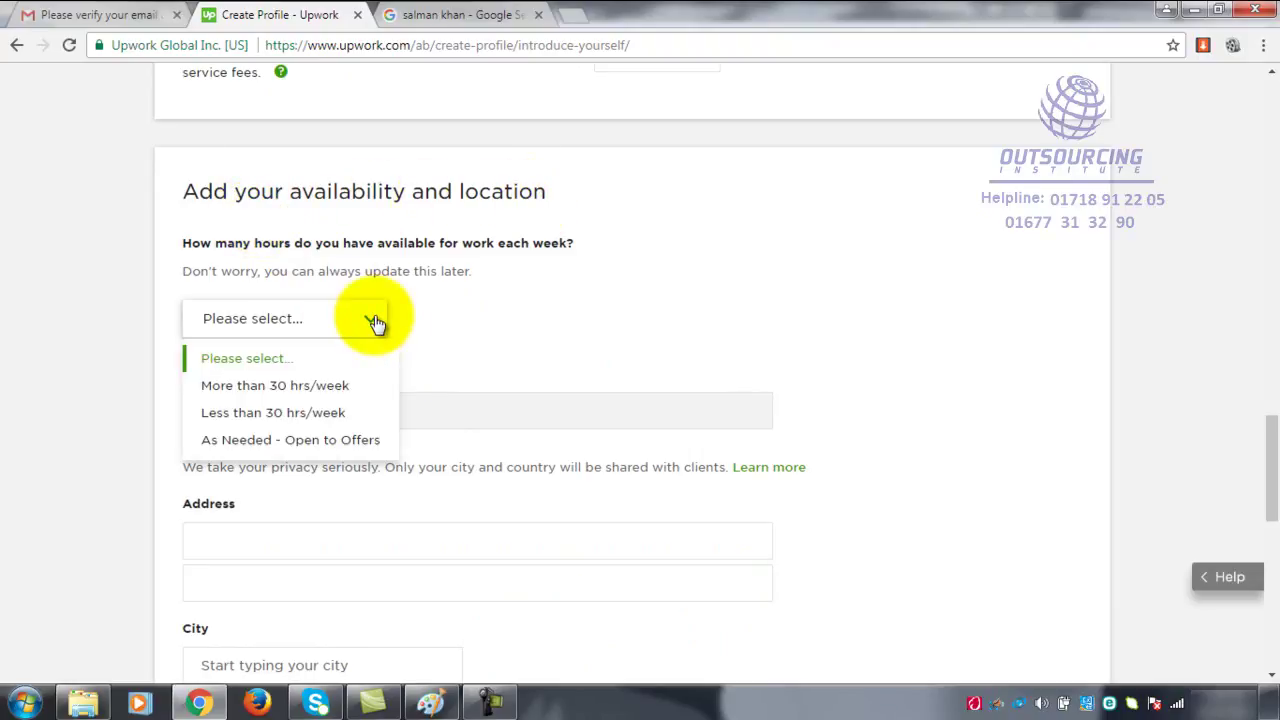
click(637, 310)
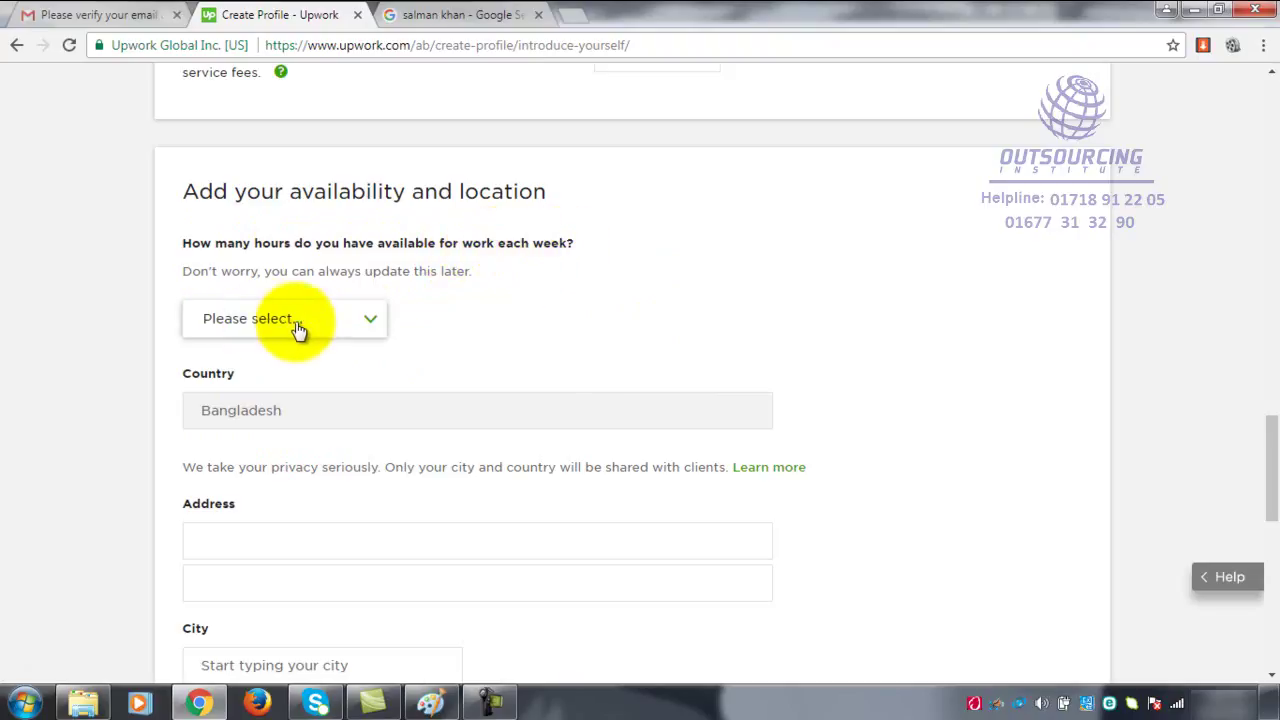
click(370, 321)
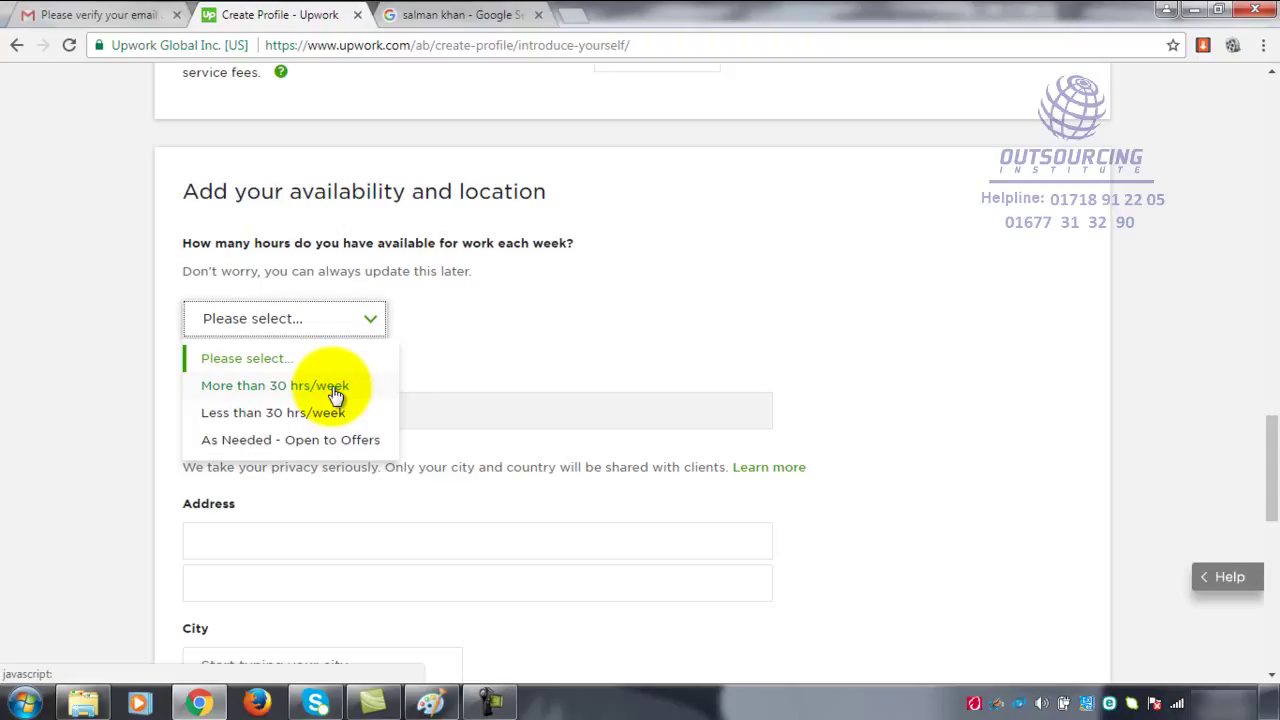
click(336, 390)
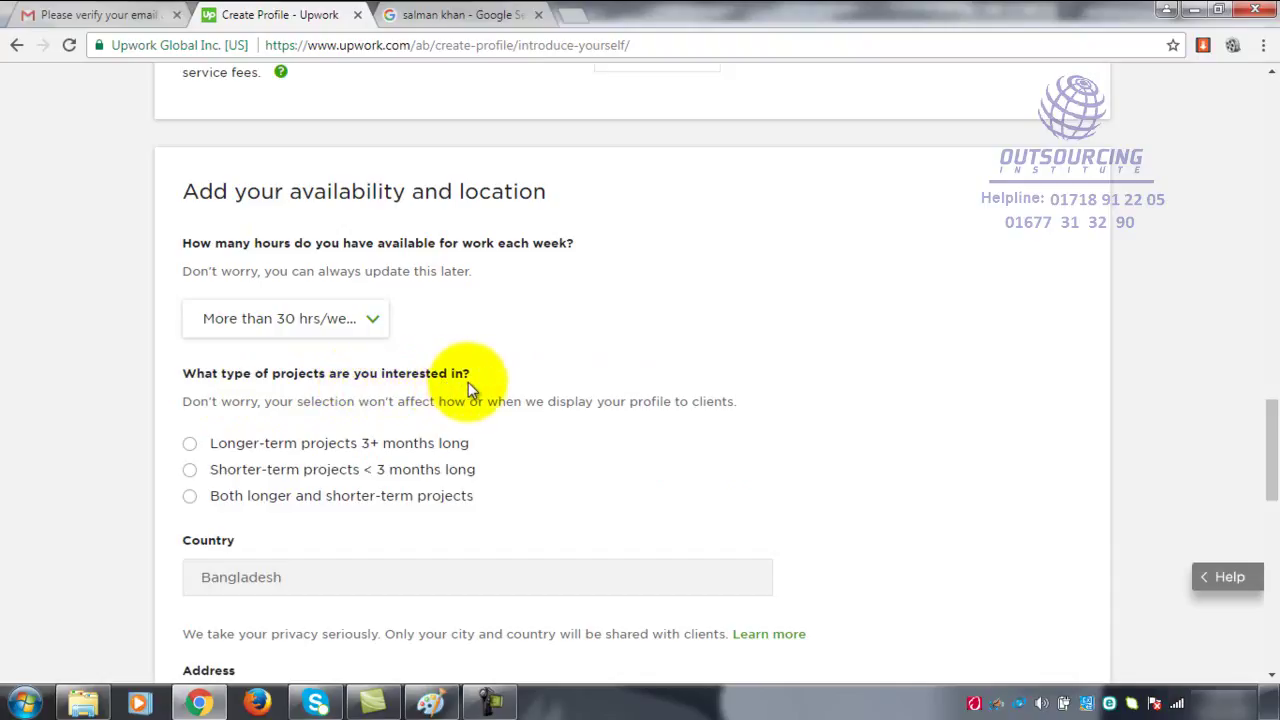
- Select 'Both longer and shorter-term projects' as the preferred project type
scroll(468, 382, down, 2)
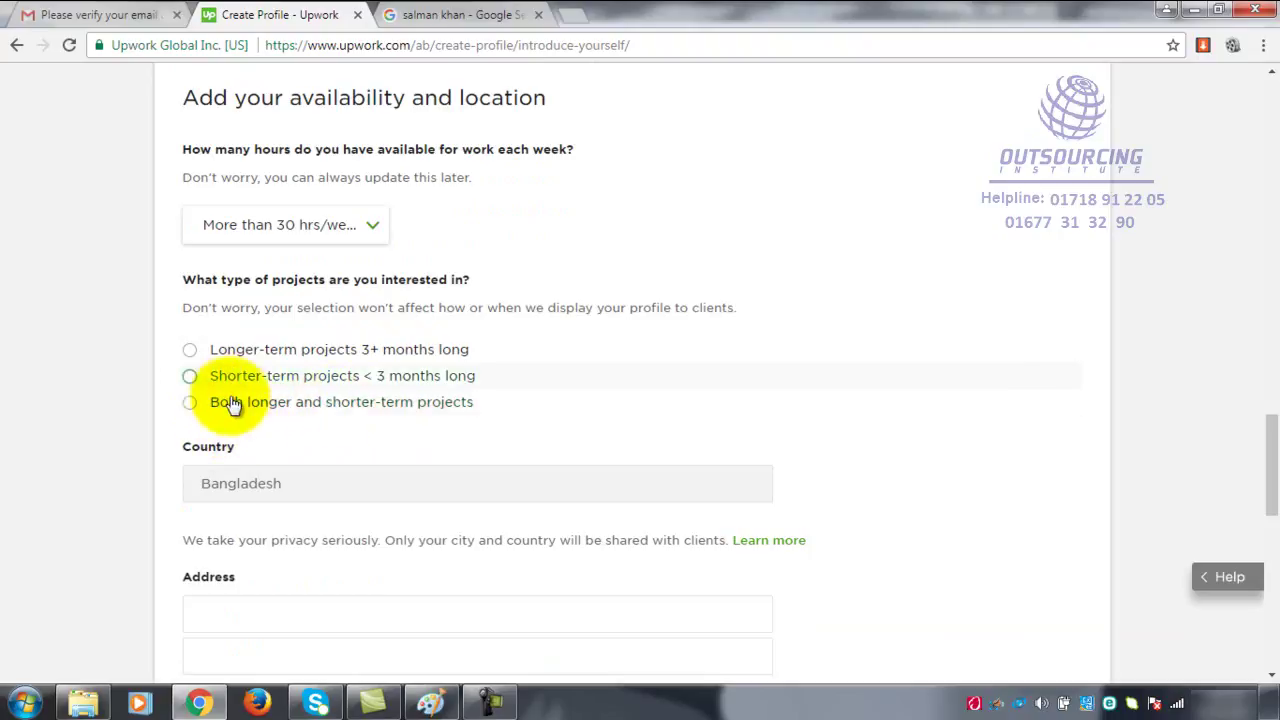
click(193, 410)
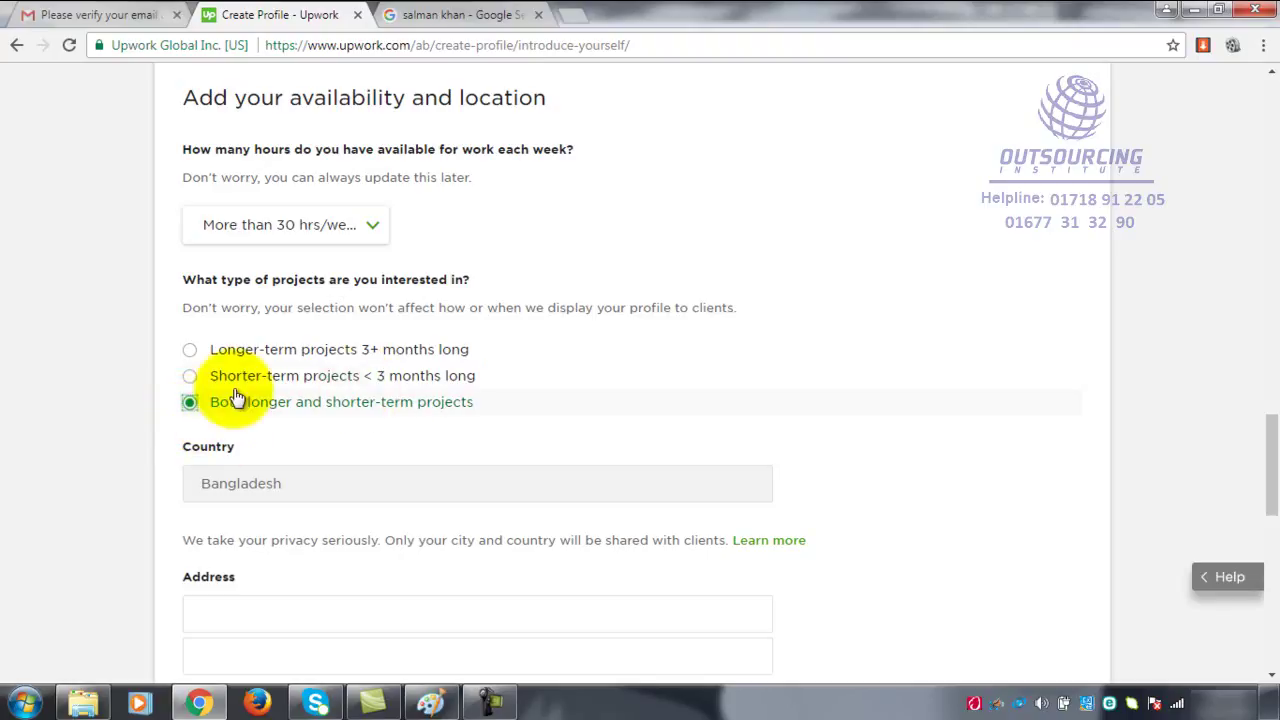
scroll(660, 400, down, 1)
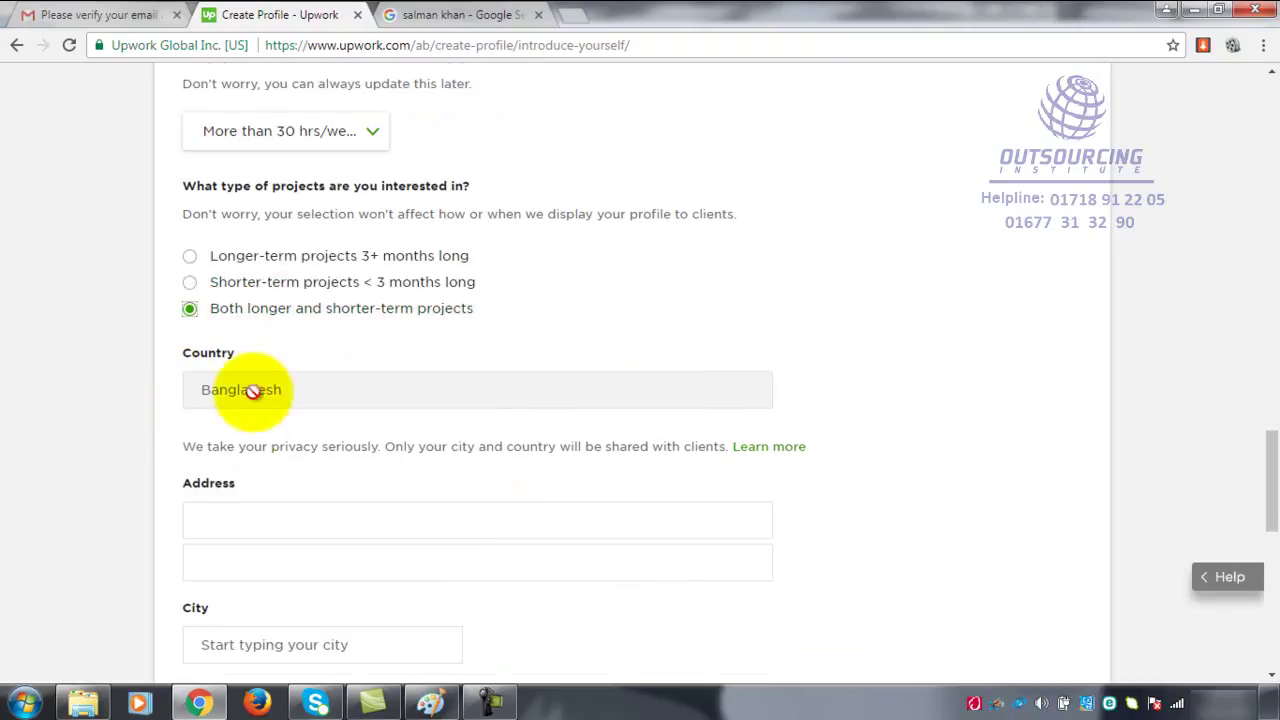
click(254, 521)
scroll(390, 535, down, 1)
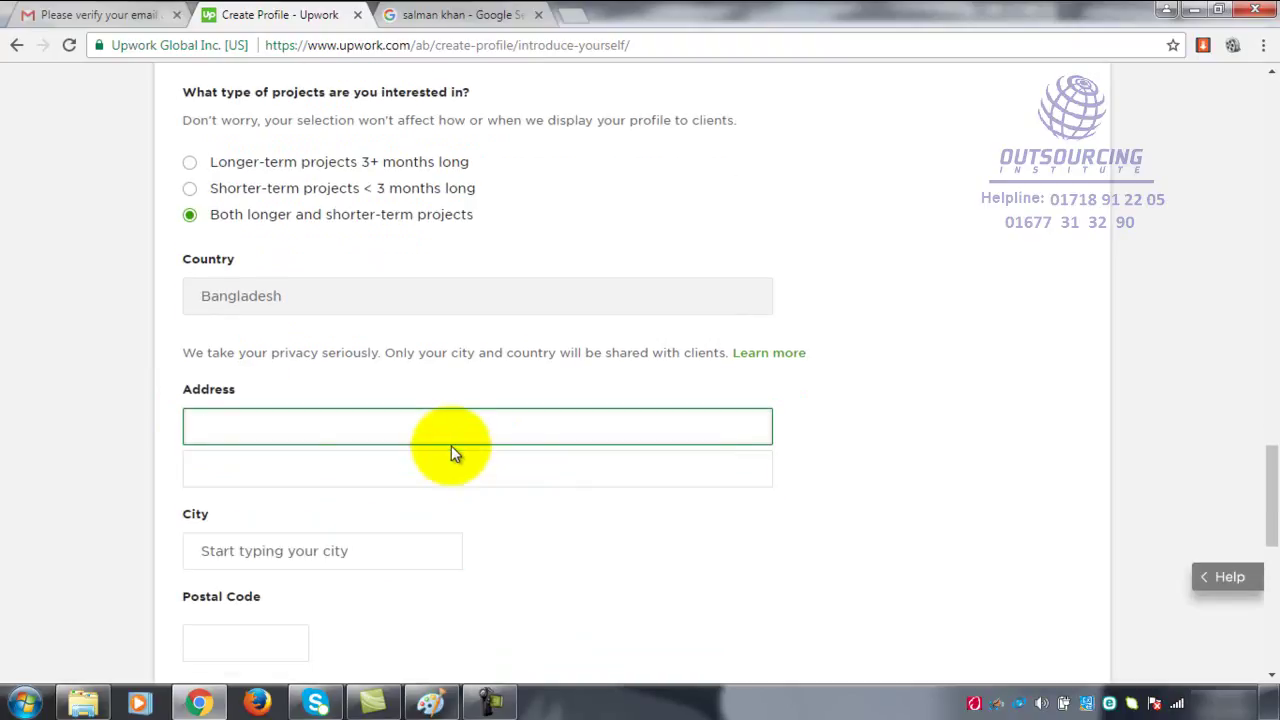
- Enter the street address and leave the second address line empty
text(abul goli, abul bazar,)
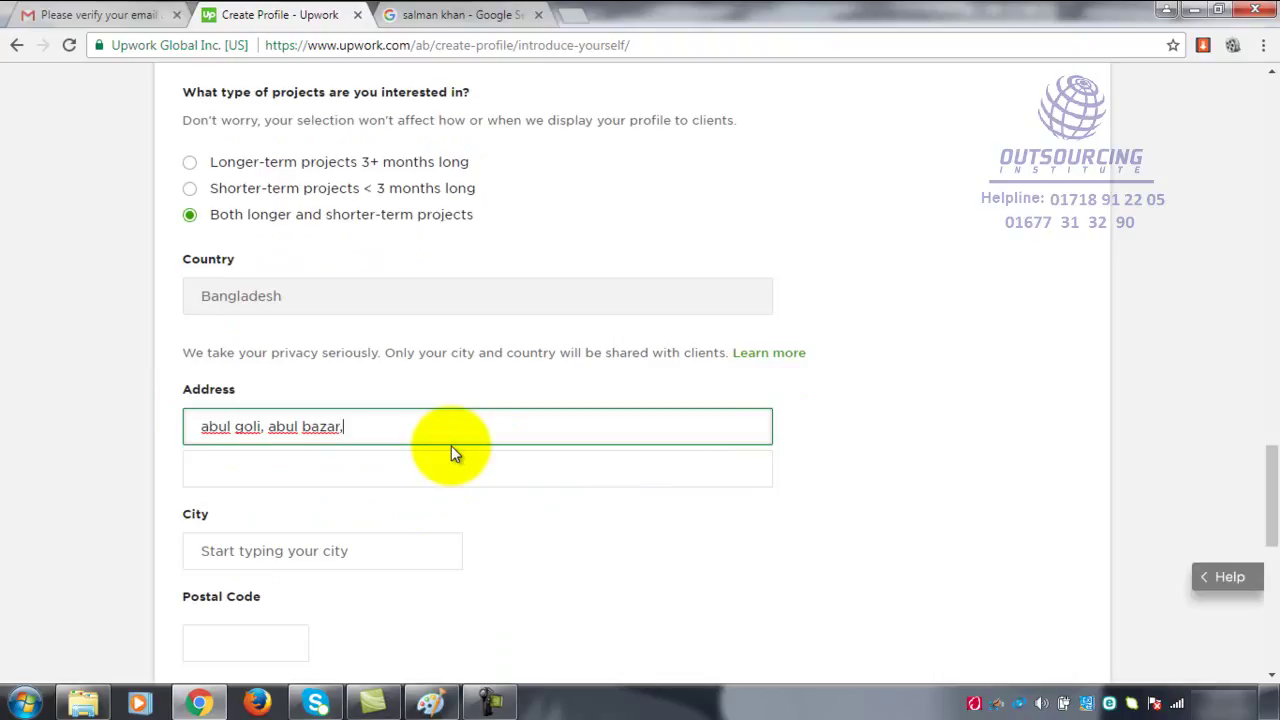
click(452, 471)
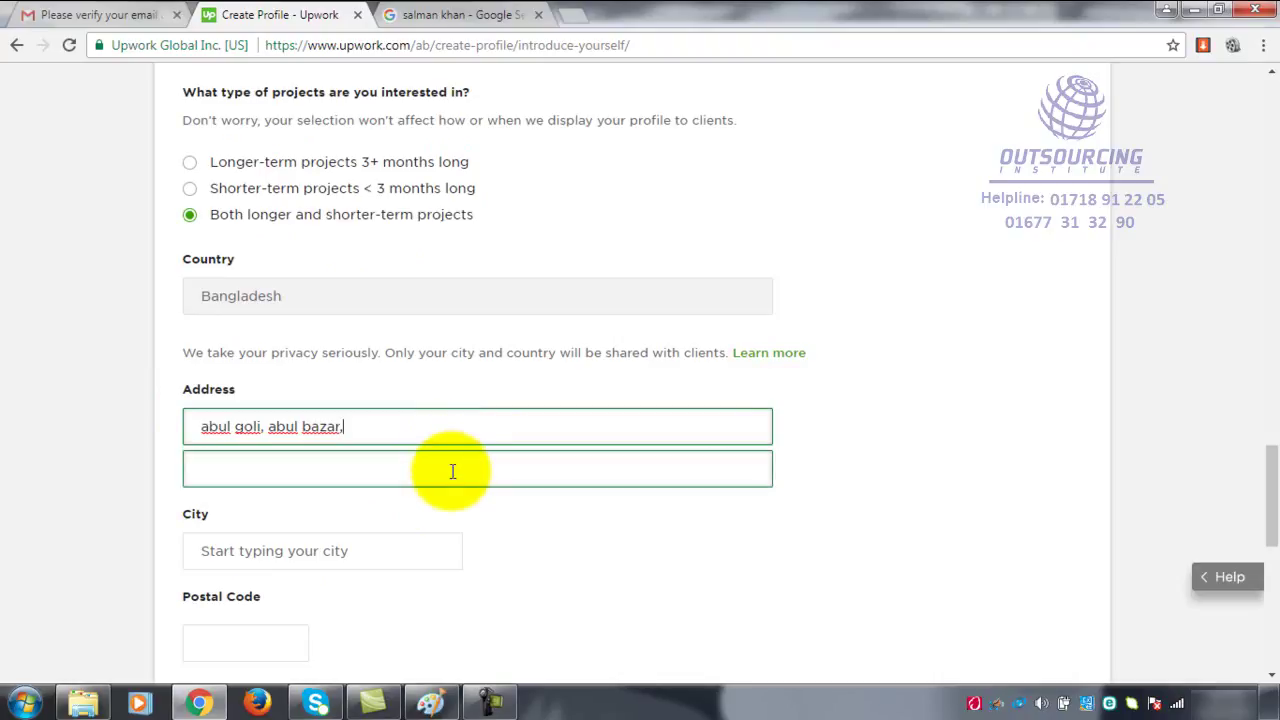
click(452, 471)
text(dhaka)
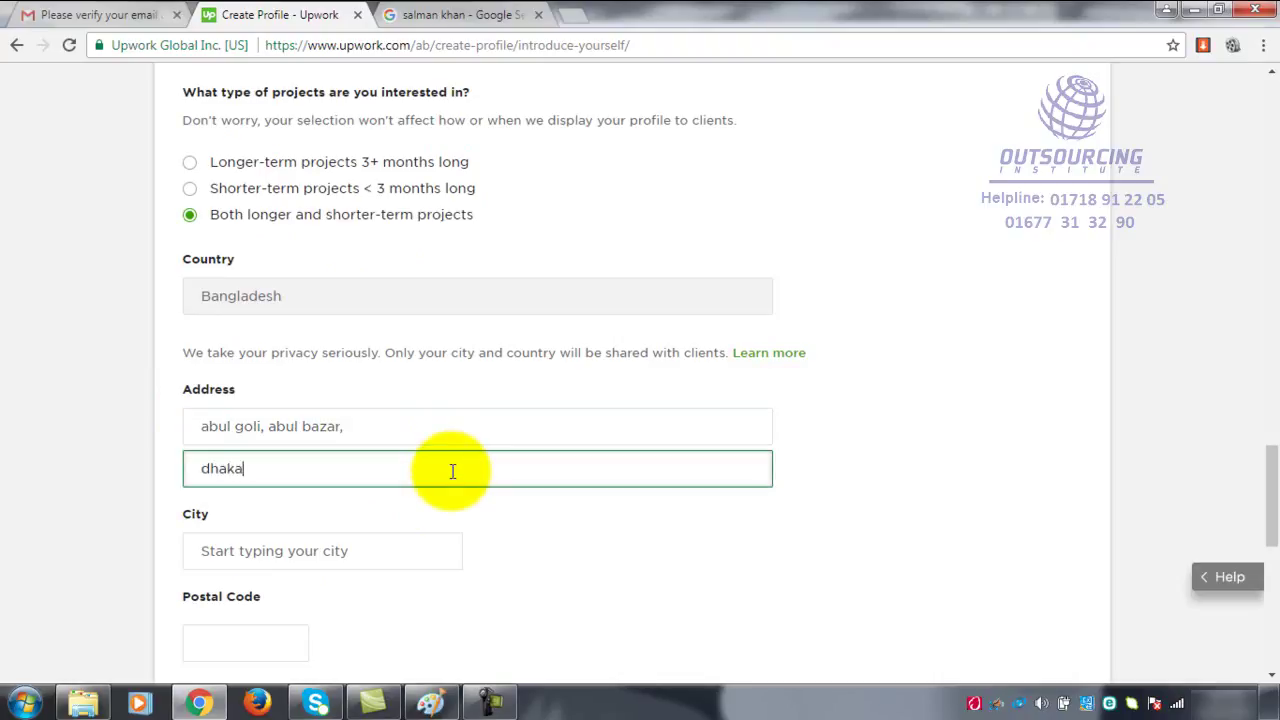
scroll(410, 550, down, 1)
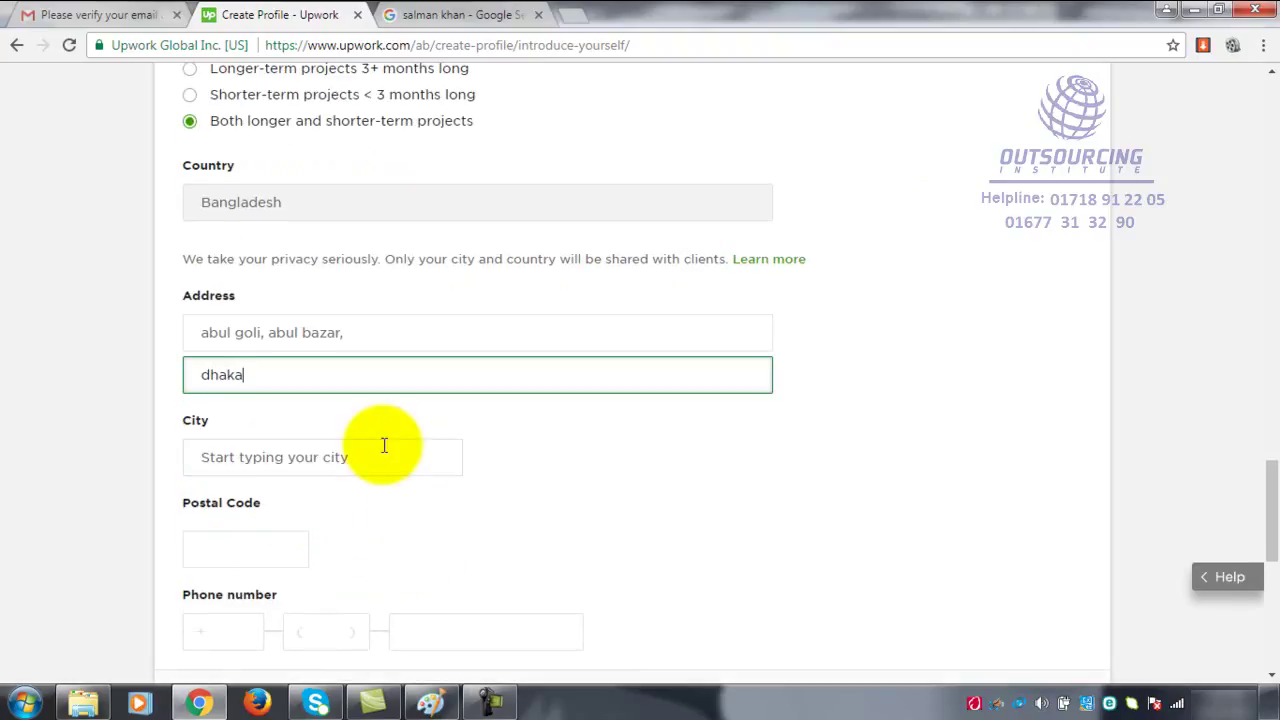
double_click(175, 376)
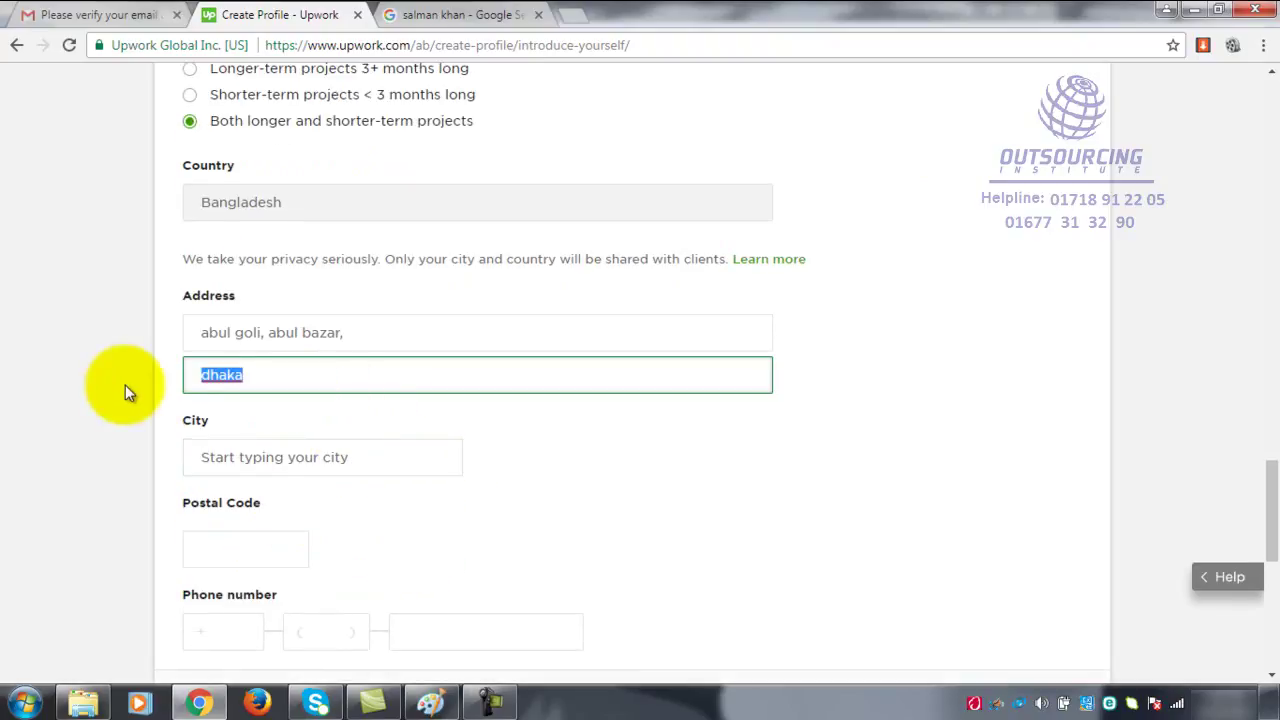
key(BackSpace)
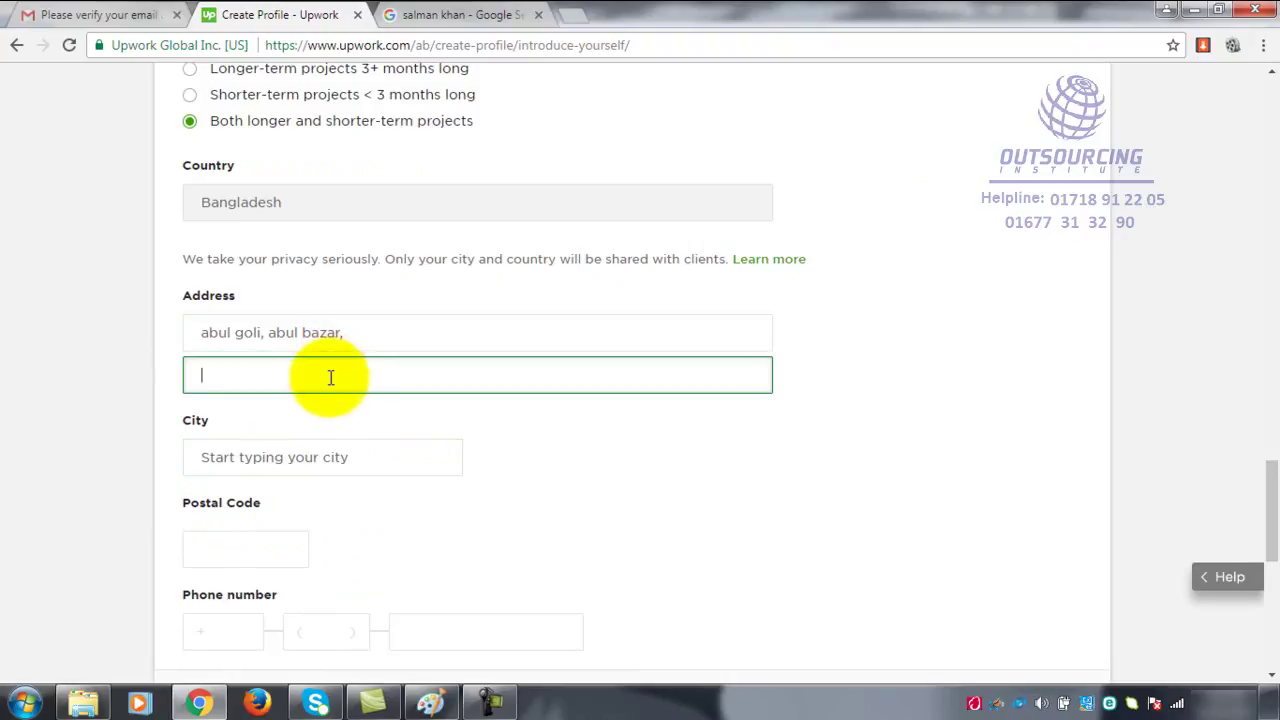
- Set the city to Dhaka, Dhaka Division and fill in the postal code
click(285, 456)
click(286, 457)
text(dhaka)
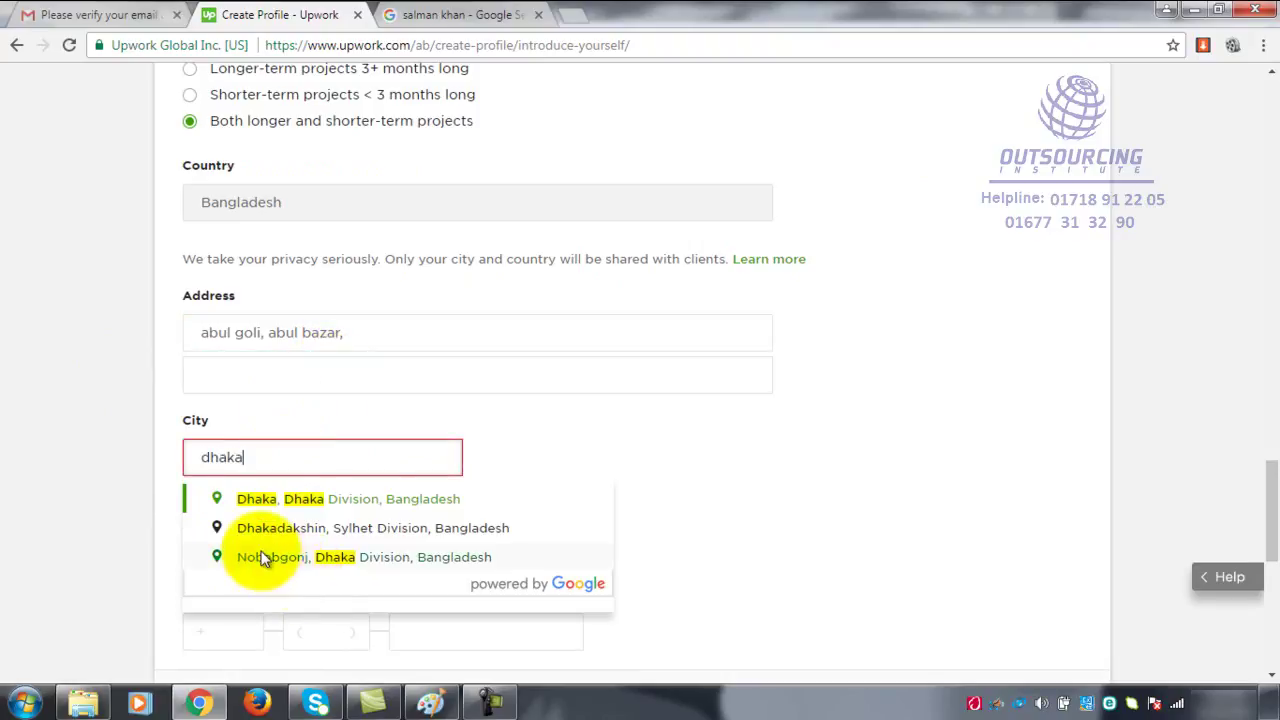
click(313, 500)
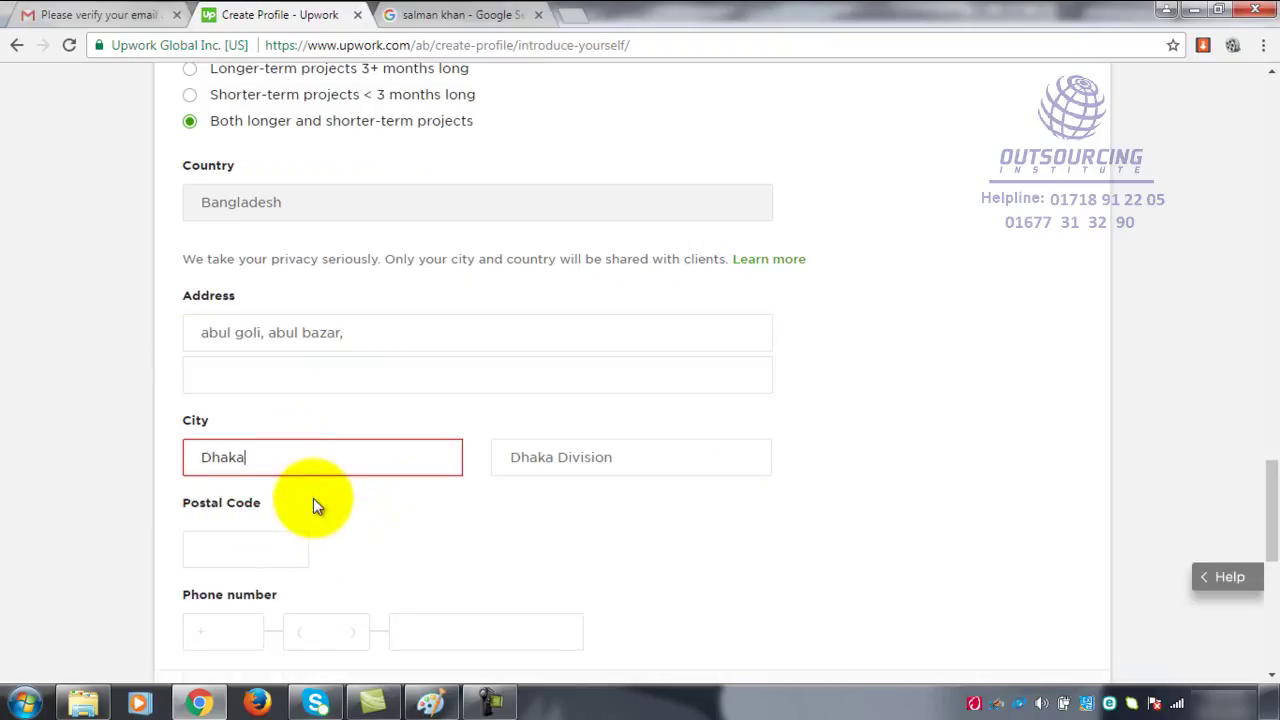
click(262, 553)
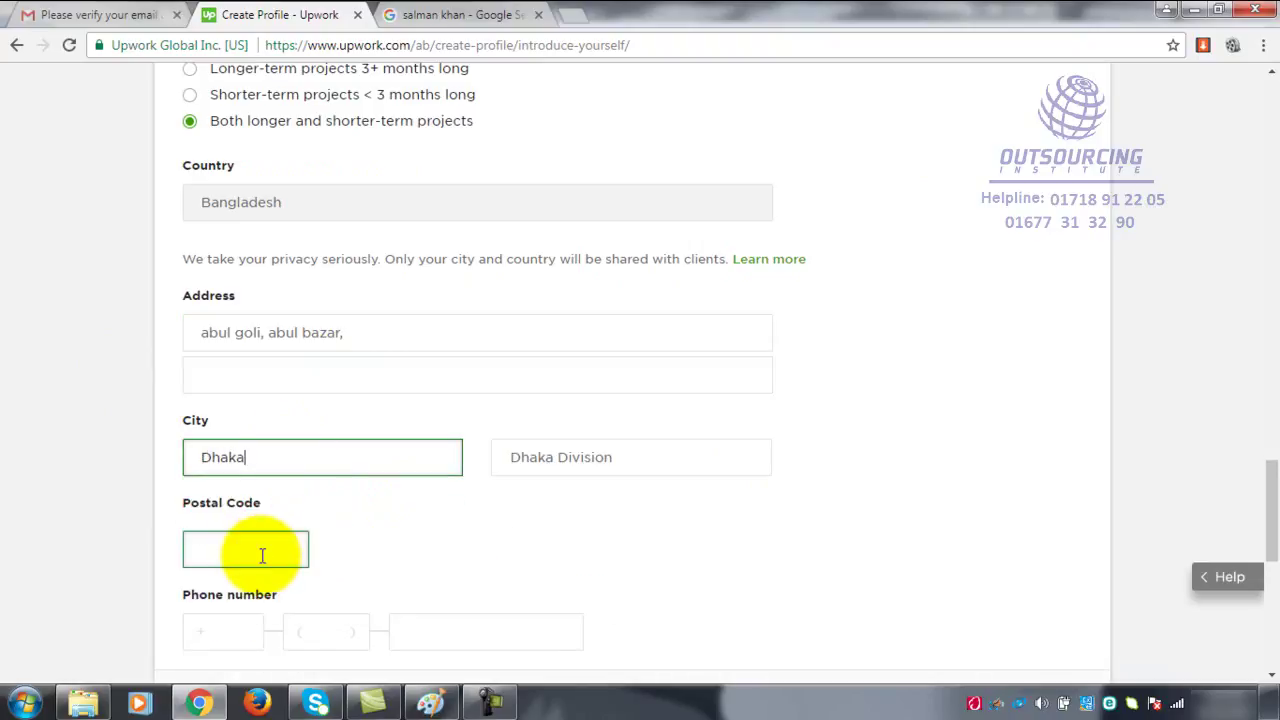
click(608, 467)
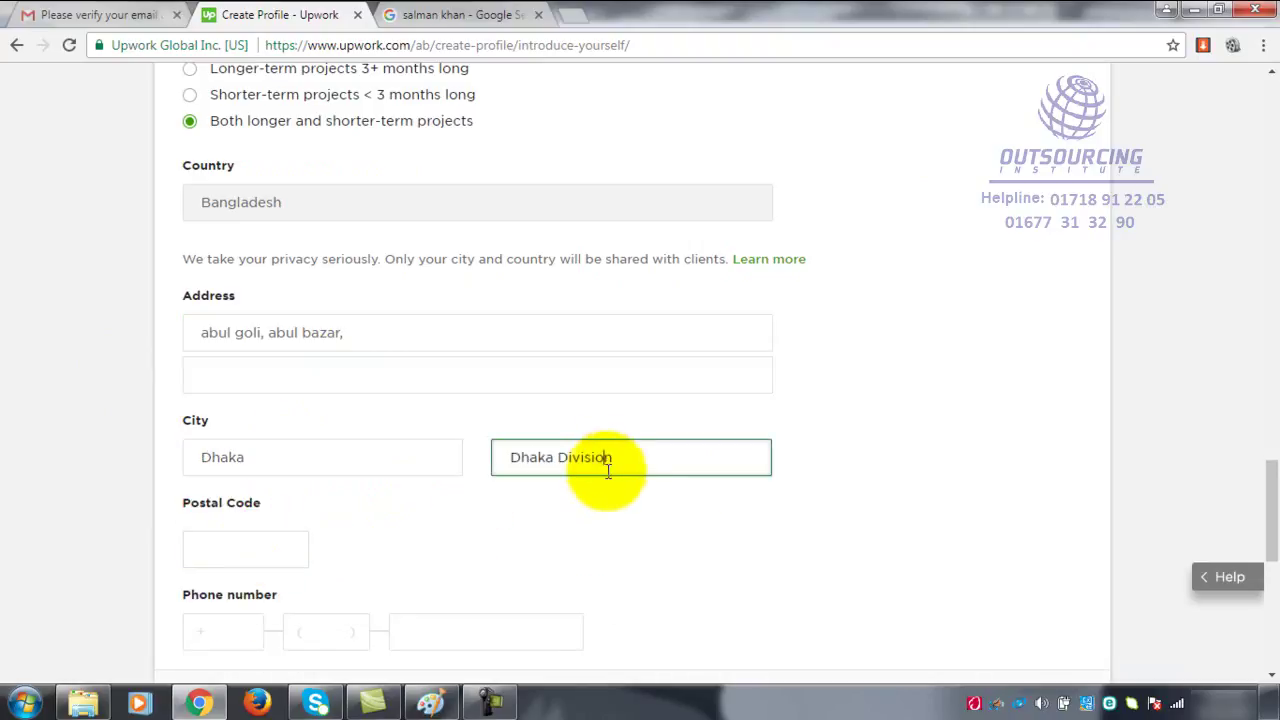
click(237, 544)
text(1206)
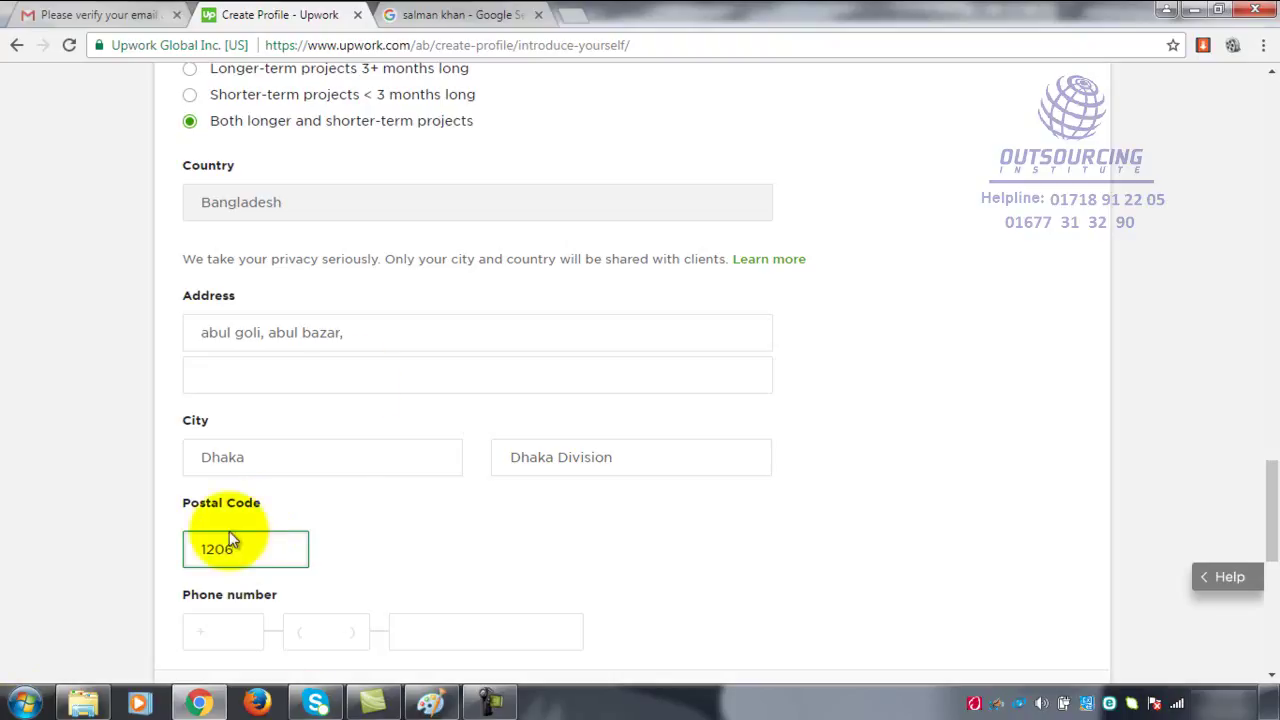
scroll(448, 520, down, 3)
- Enter the phone number with the Bangladesh country code 880 and the local number
scroll(448, 517, down, 1)
scroll(386, 280, up, 5)
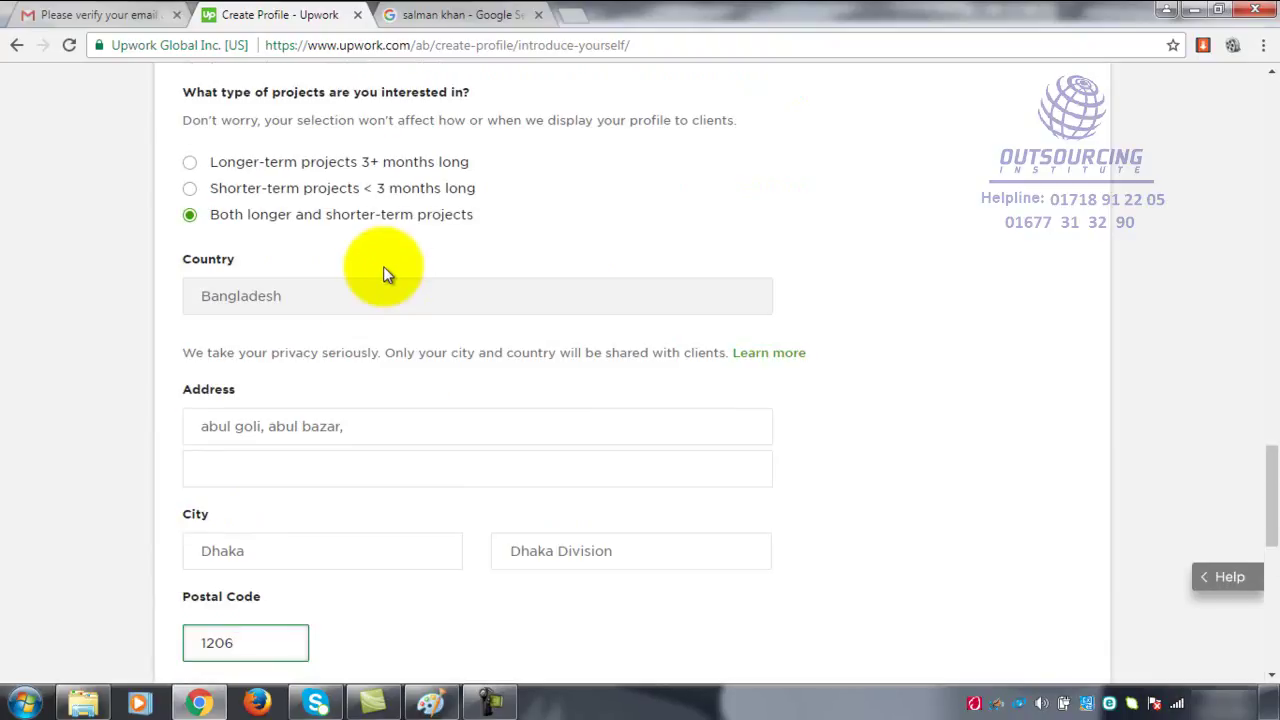
click(486, 474)
scroll(486, 474, down, 3)
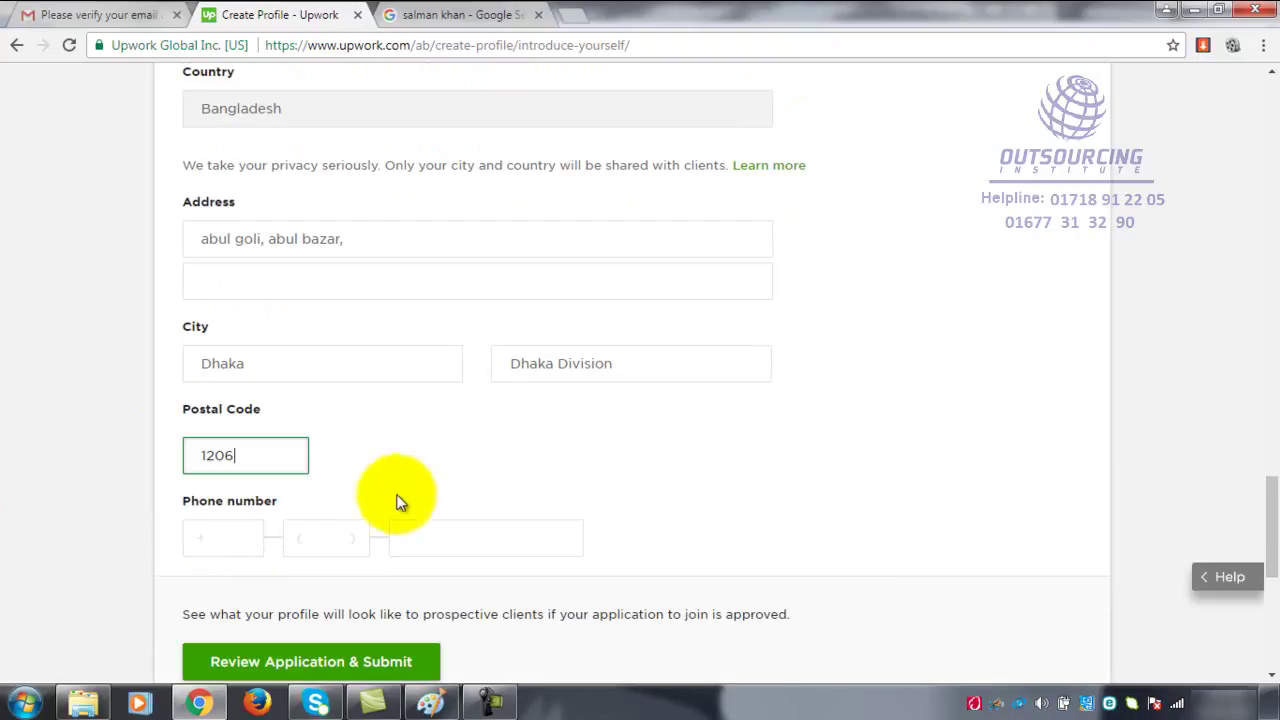
click(237, 528)
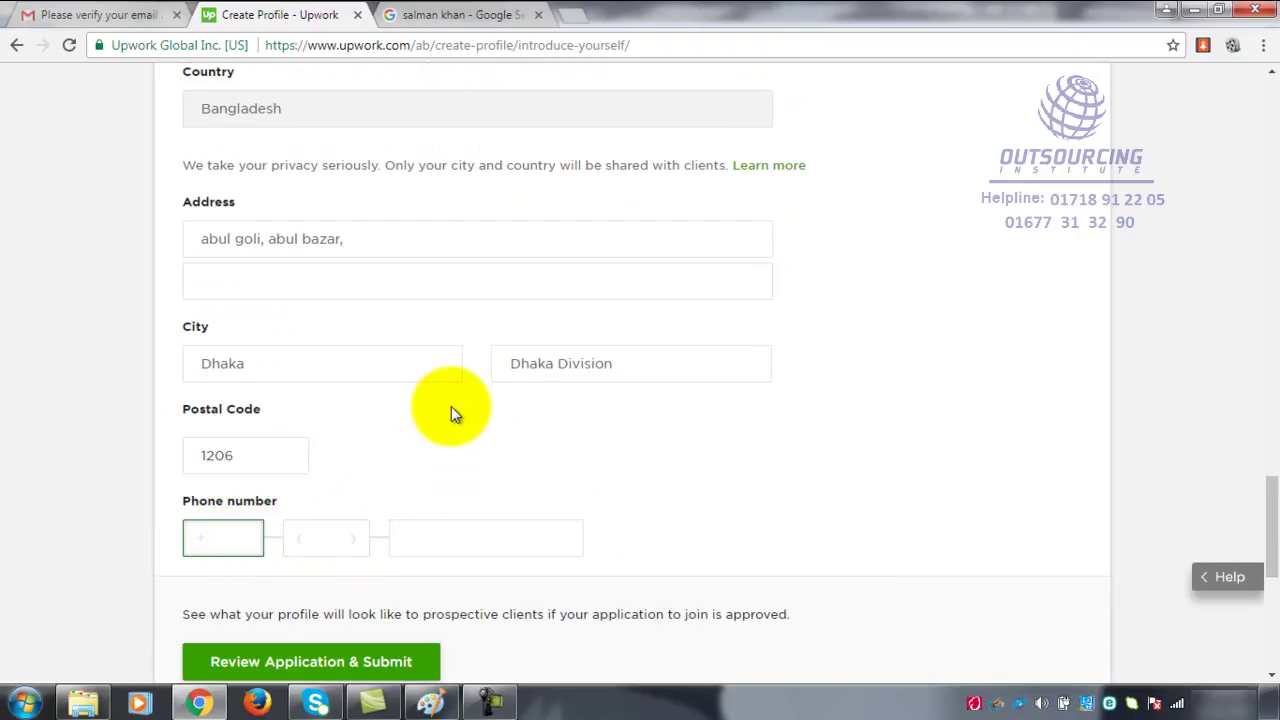
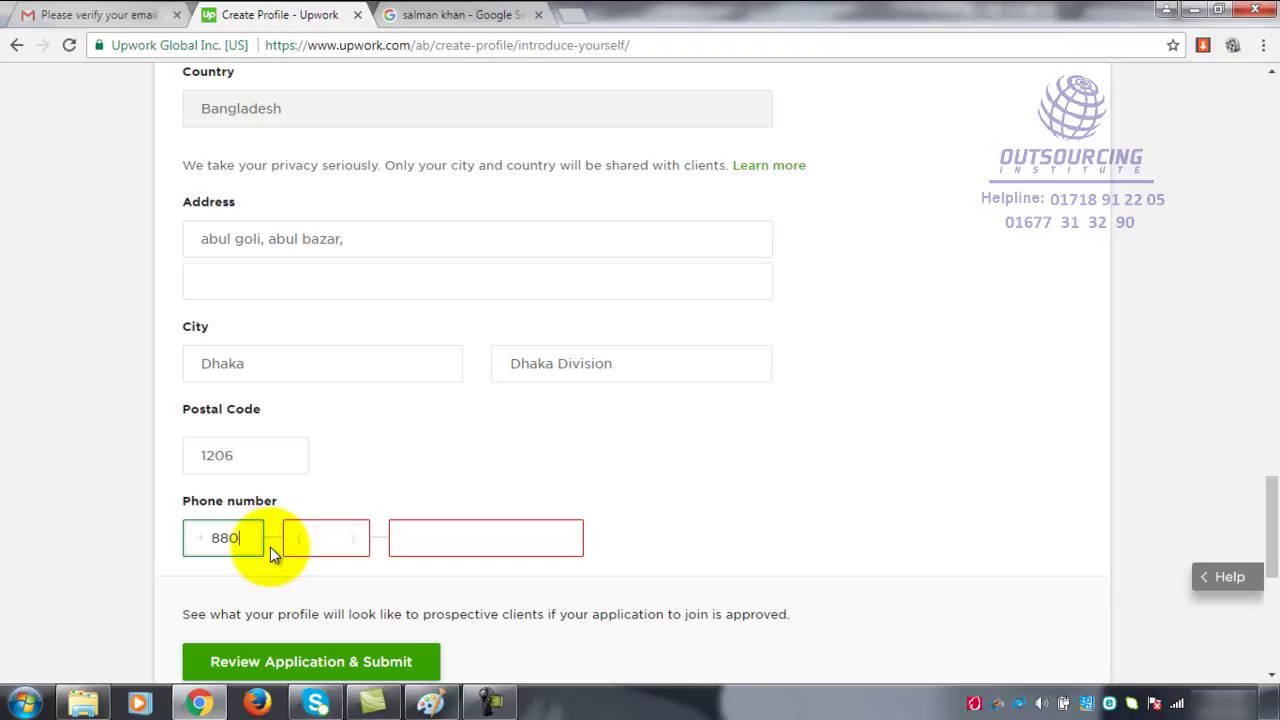
click(318, 539)
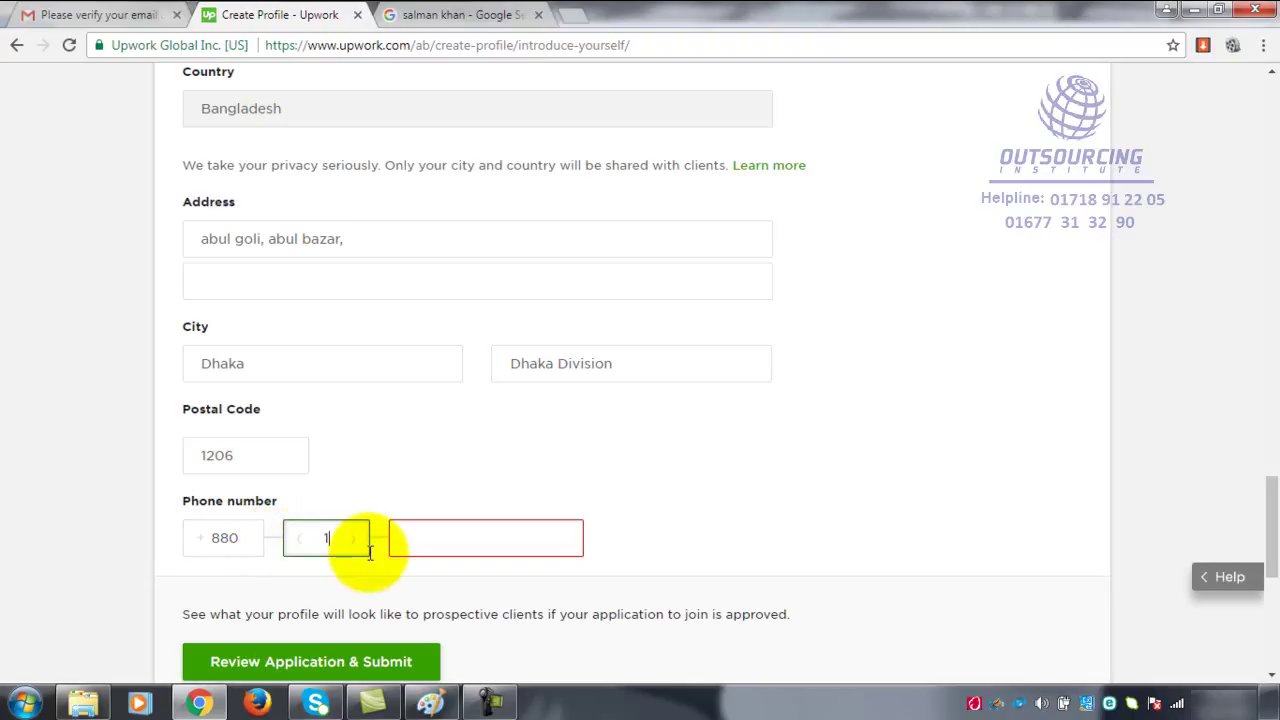
click(415, 539)
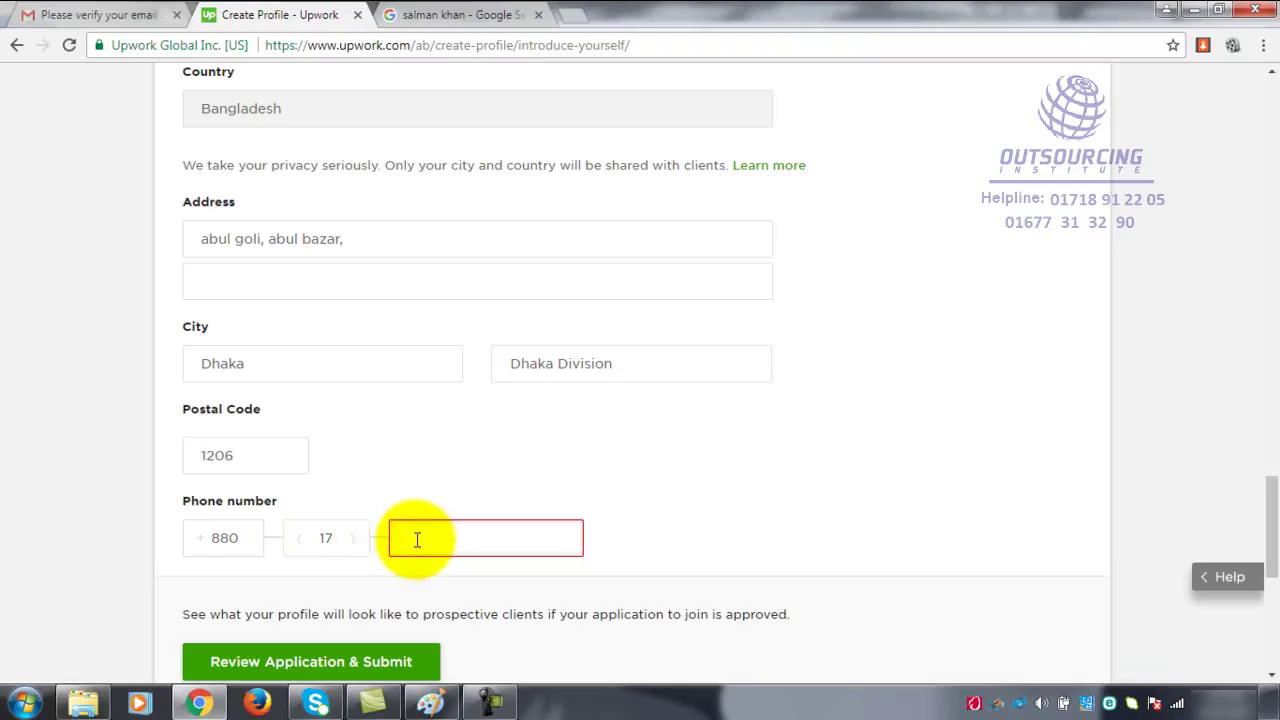
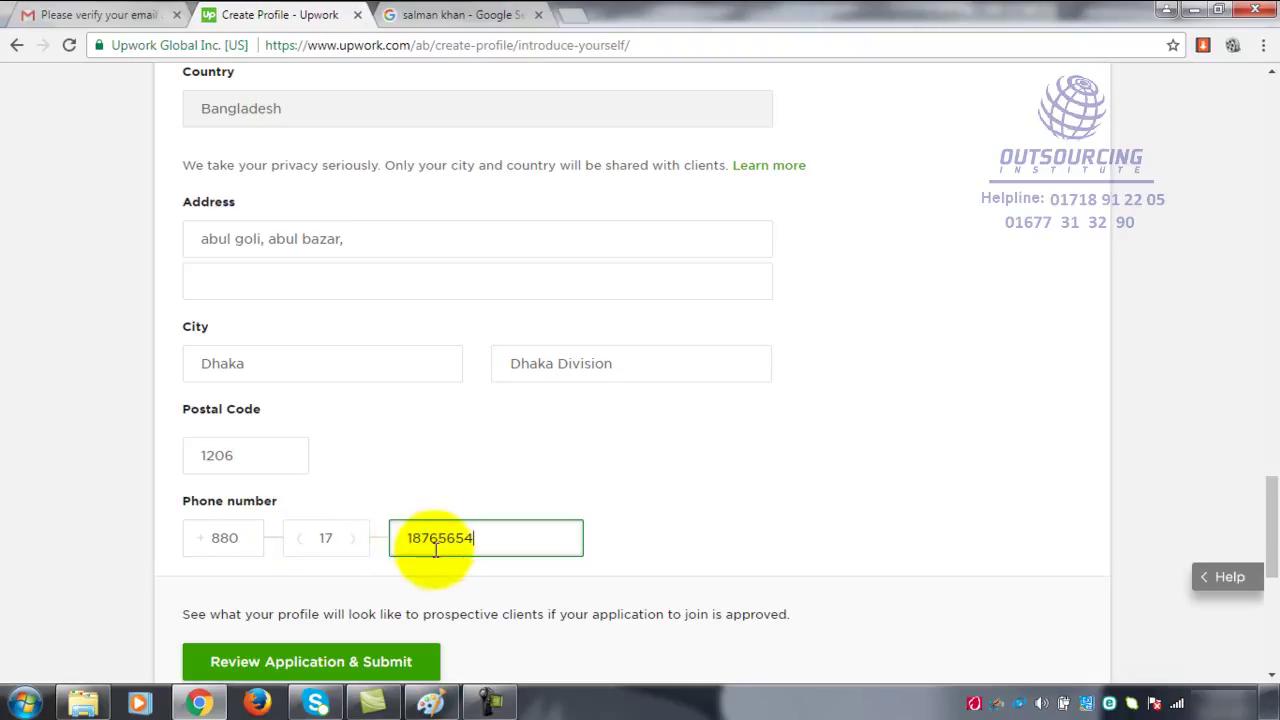
- Verify the phone's country code, area code and local number digits
click(231, 541)
drag(231, 538, 209, 537)
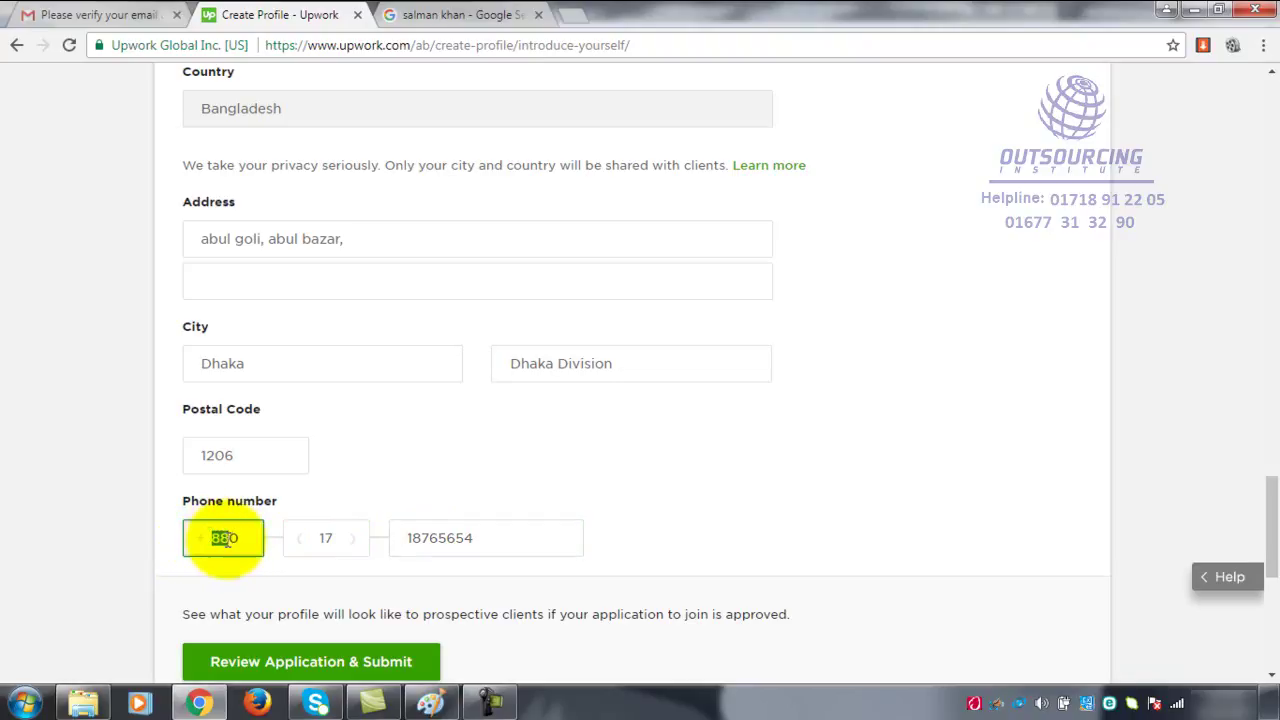
click(229, 537)
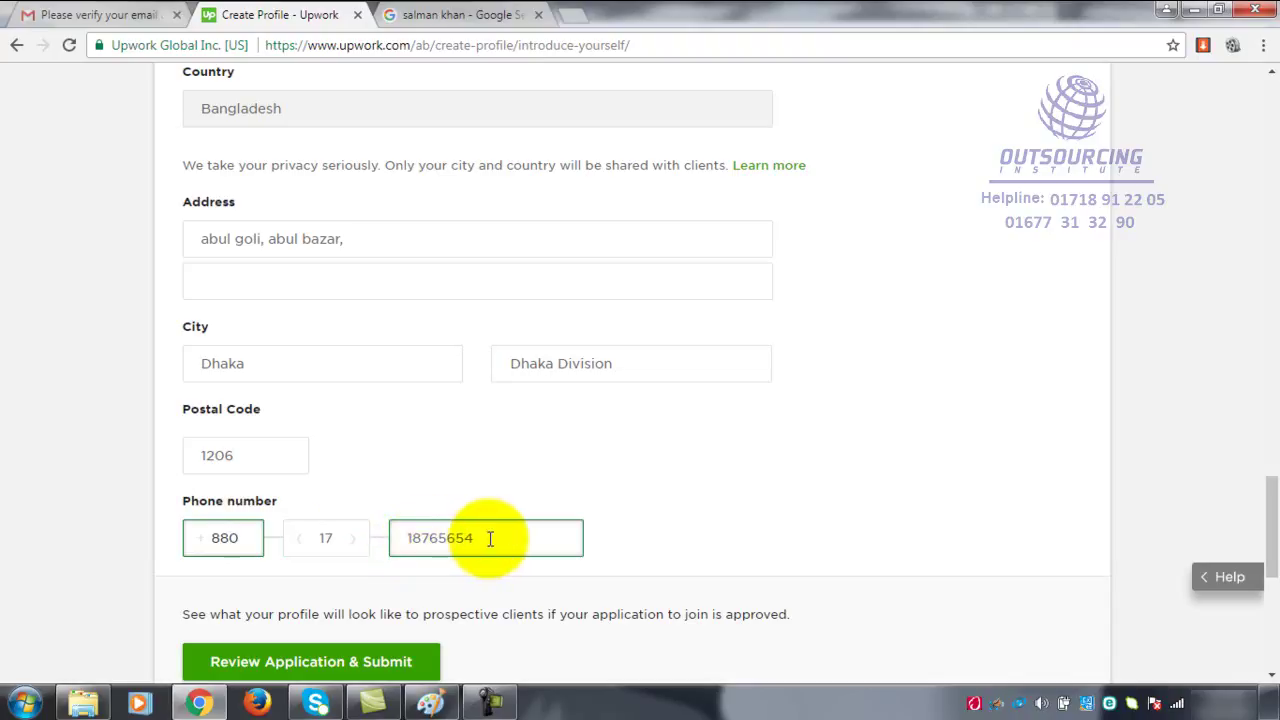
drag(491, 537, 403, 538)
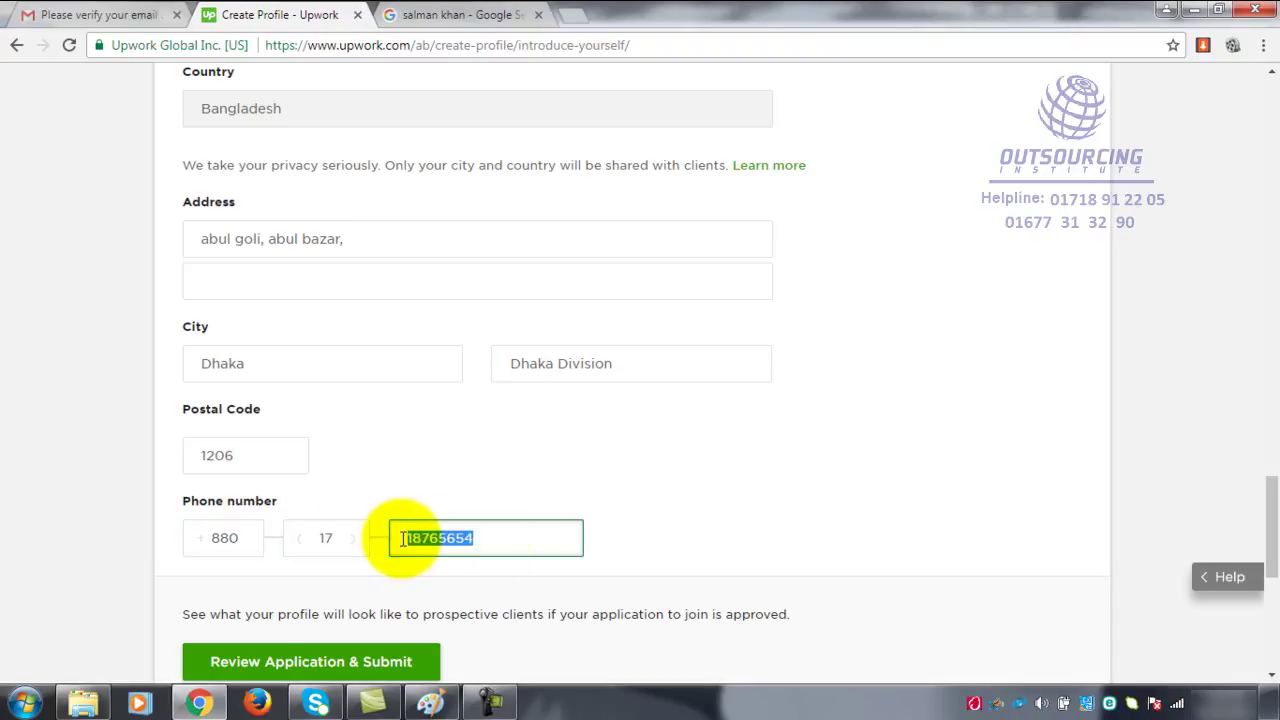
click(220, 536)
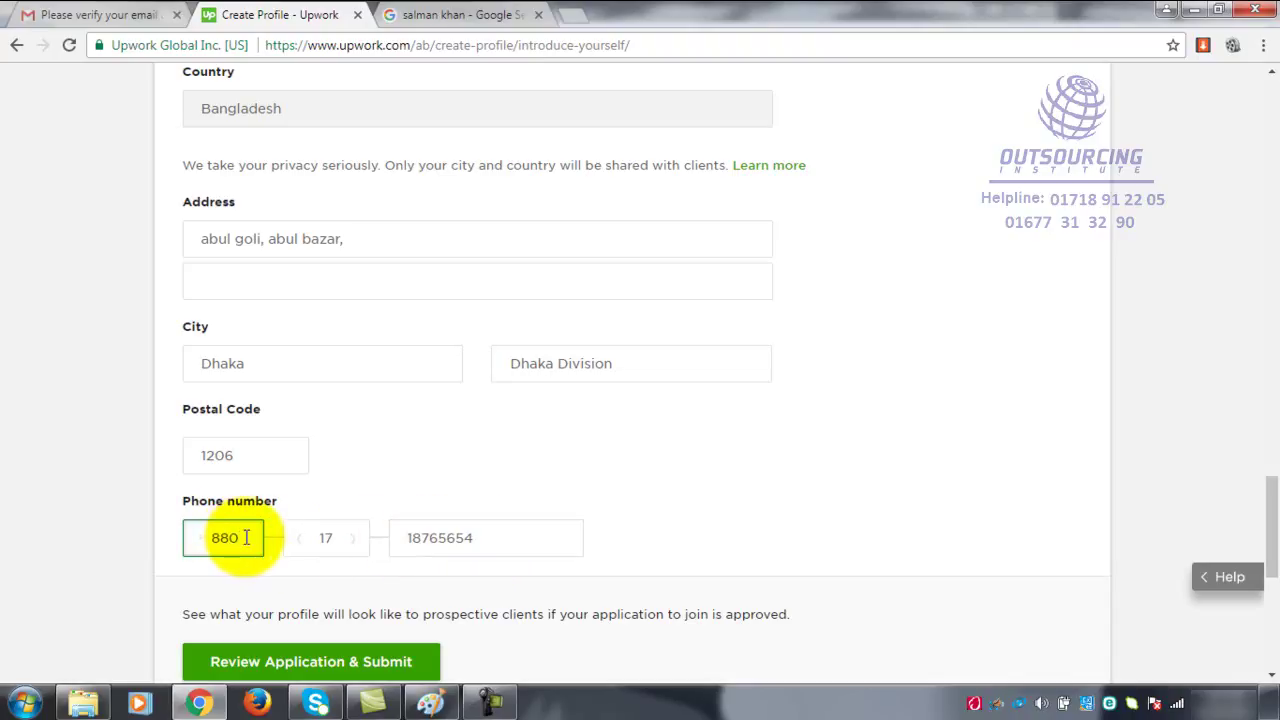
drag(244, 537, 212, 537)
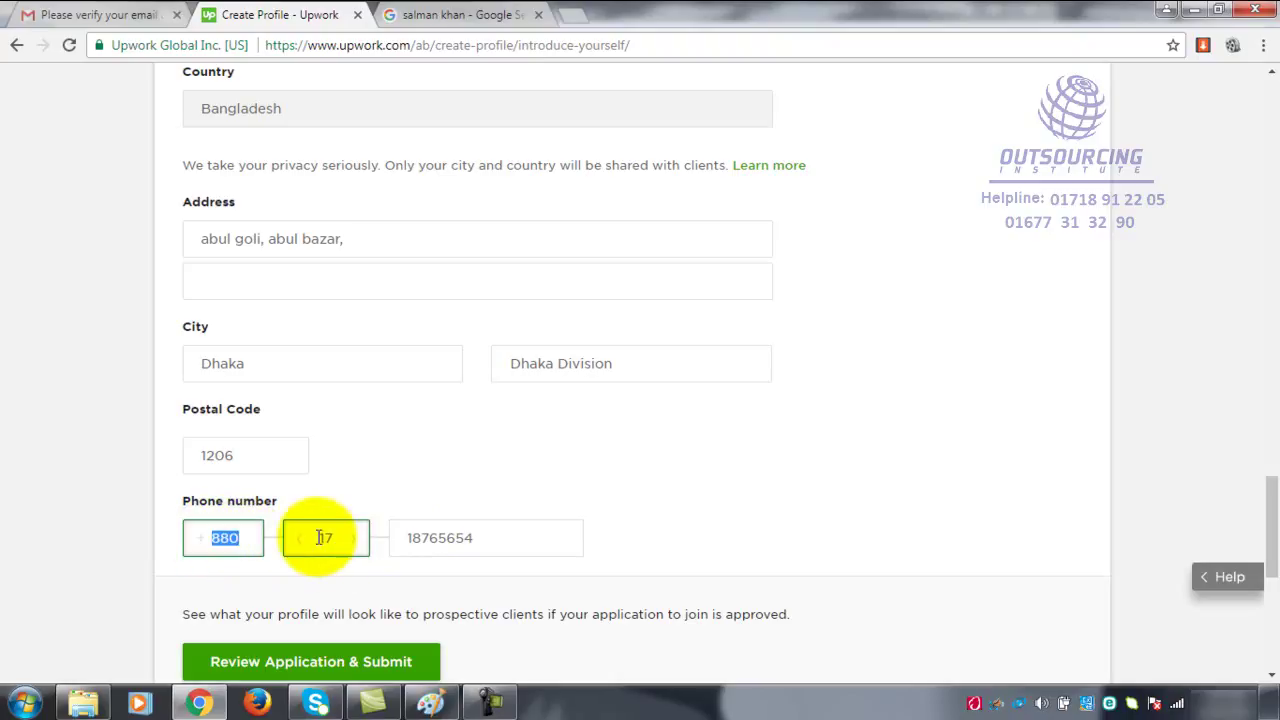
drag(319, 537, 340, 538)
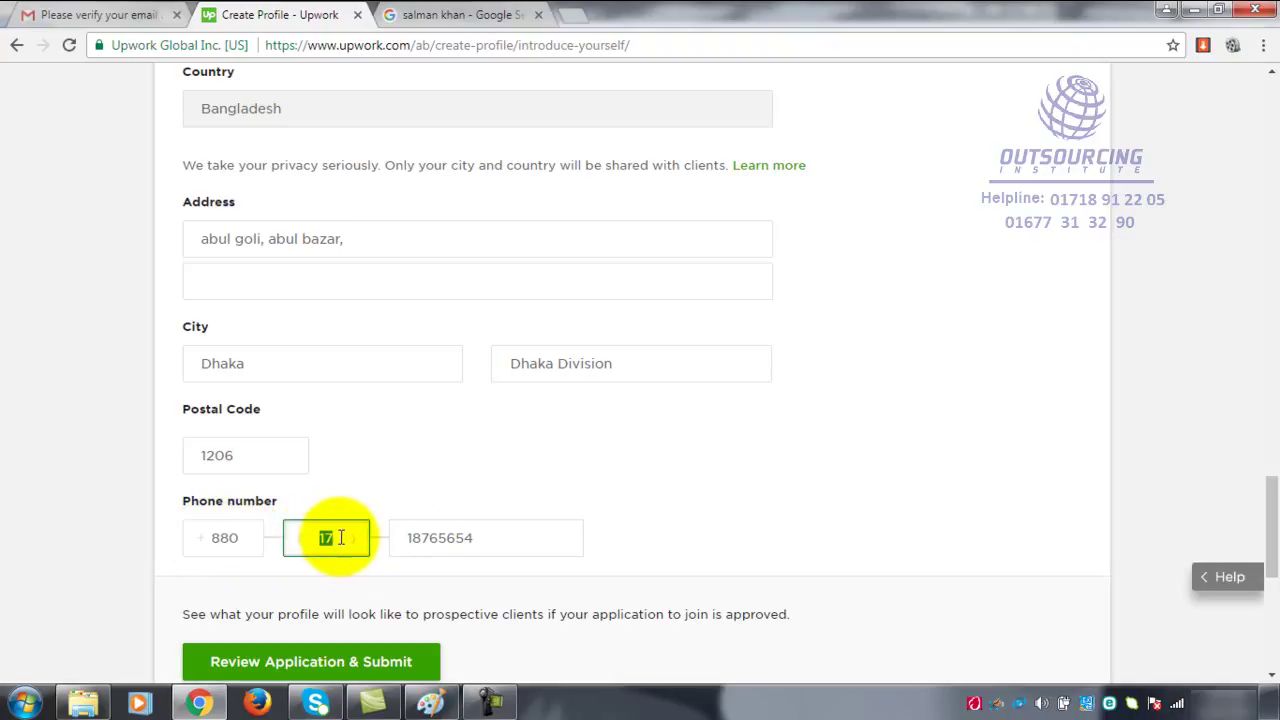
click(417, 539)
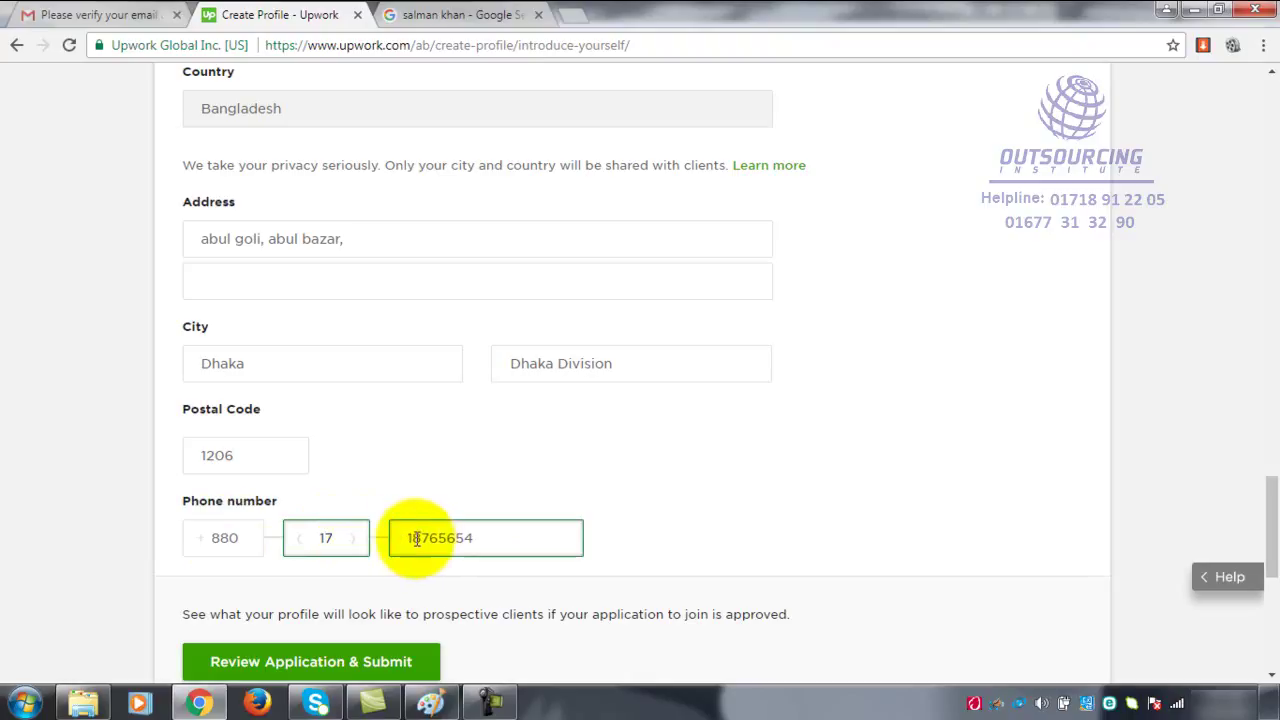
drag(417, 539, 514, 537)
click(540, 536)
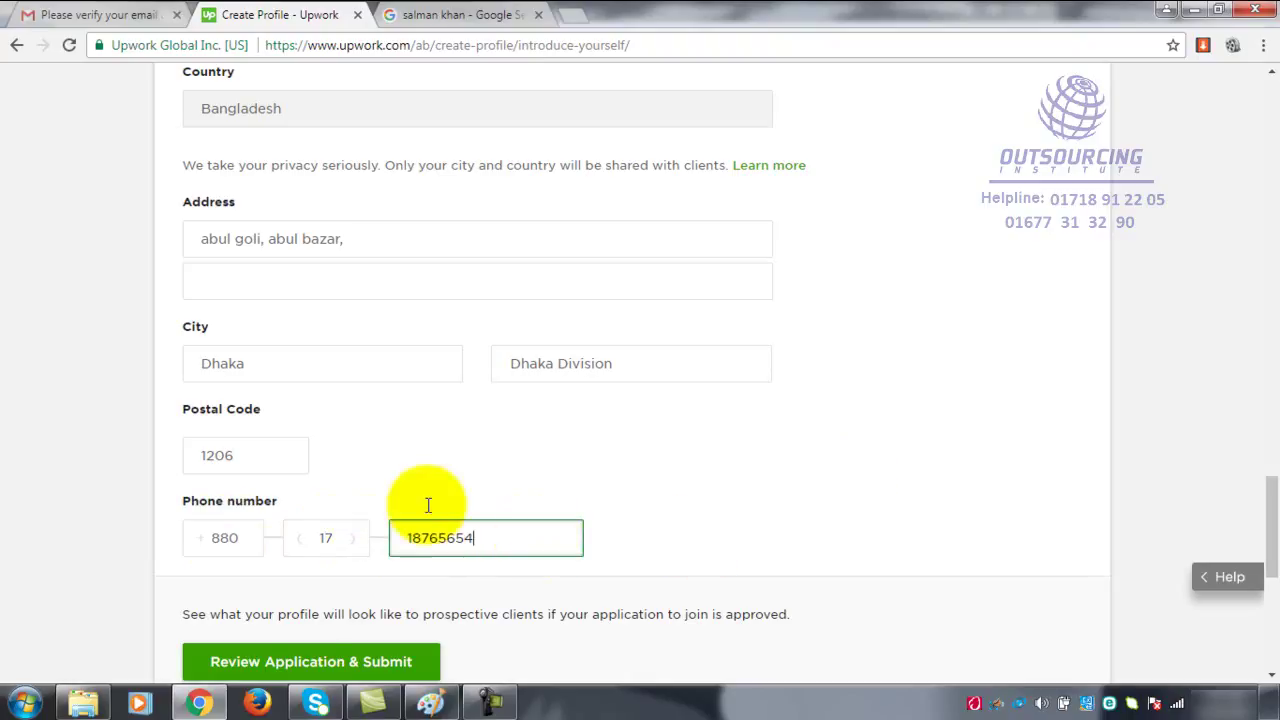
scroll(350, 543, down, 2)
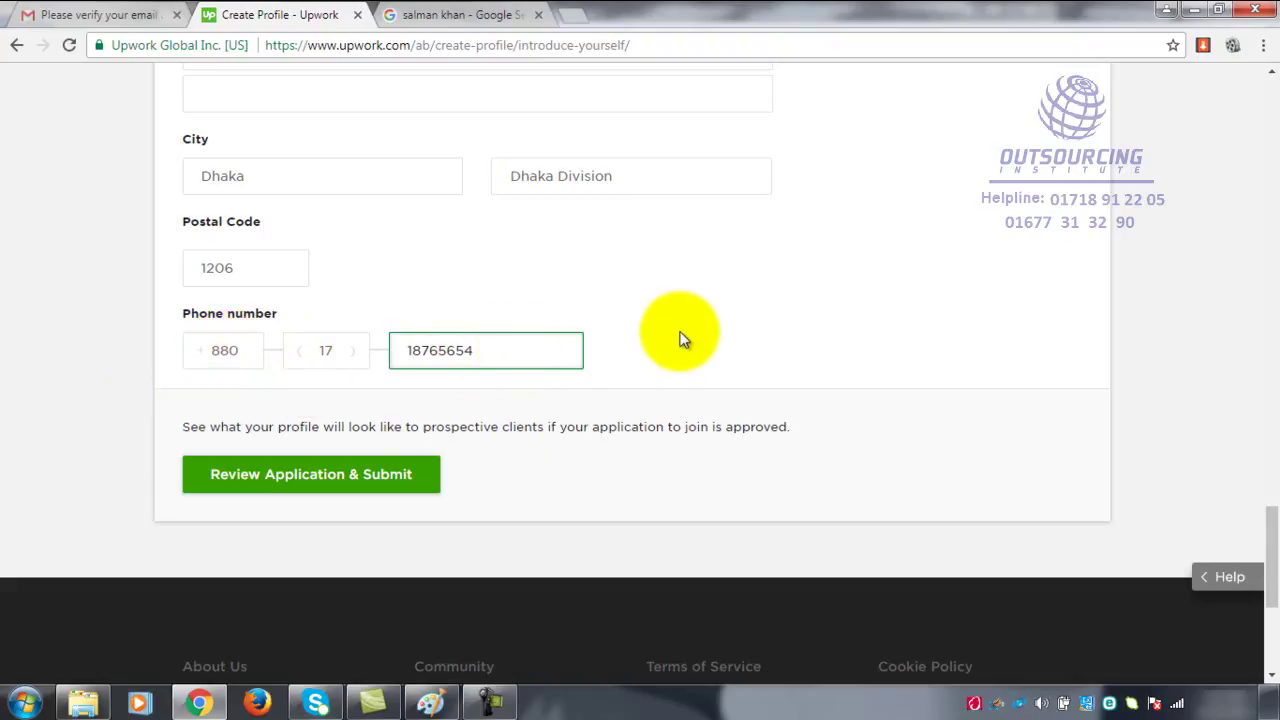
scroll(724, 386, up, 1)
scroll(715, 385, up, 15)
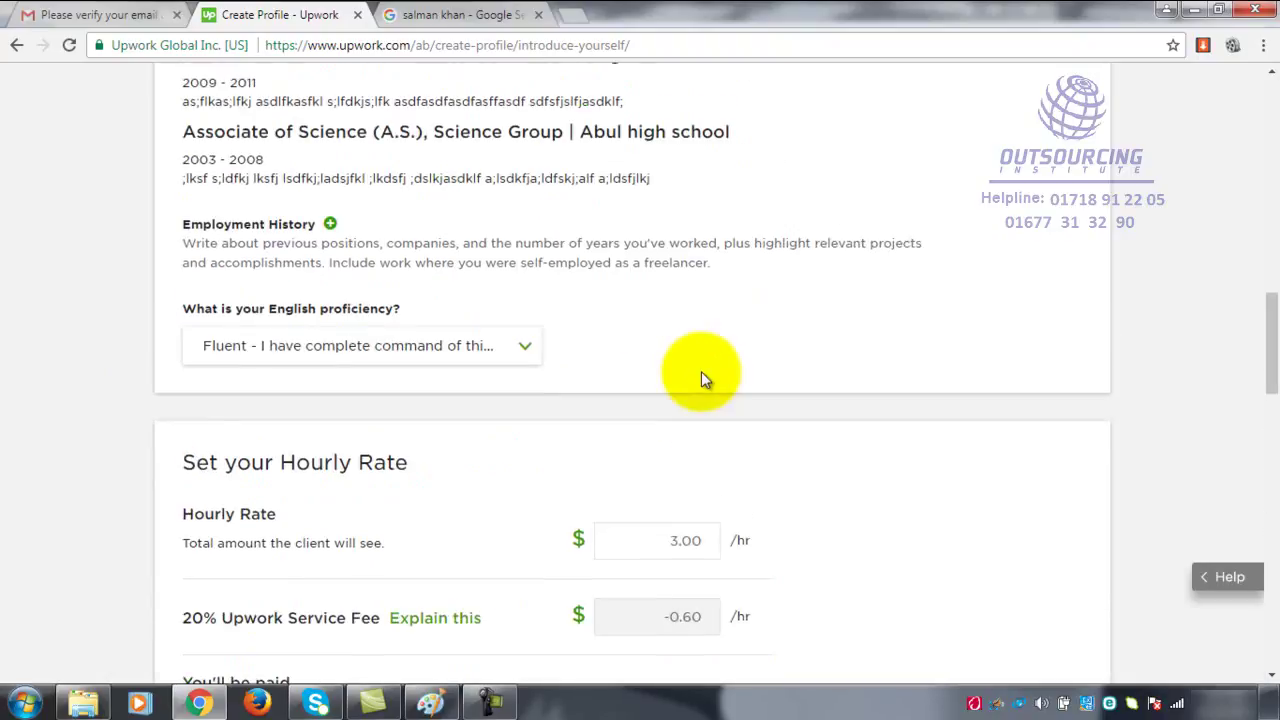
scroll(720, 405, down, 10)
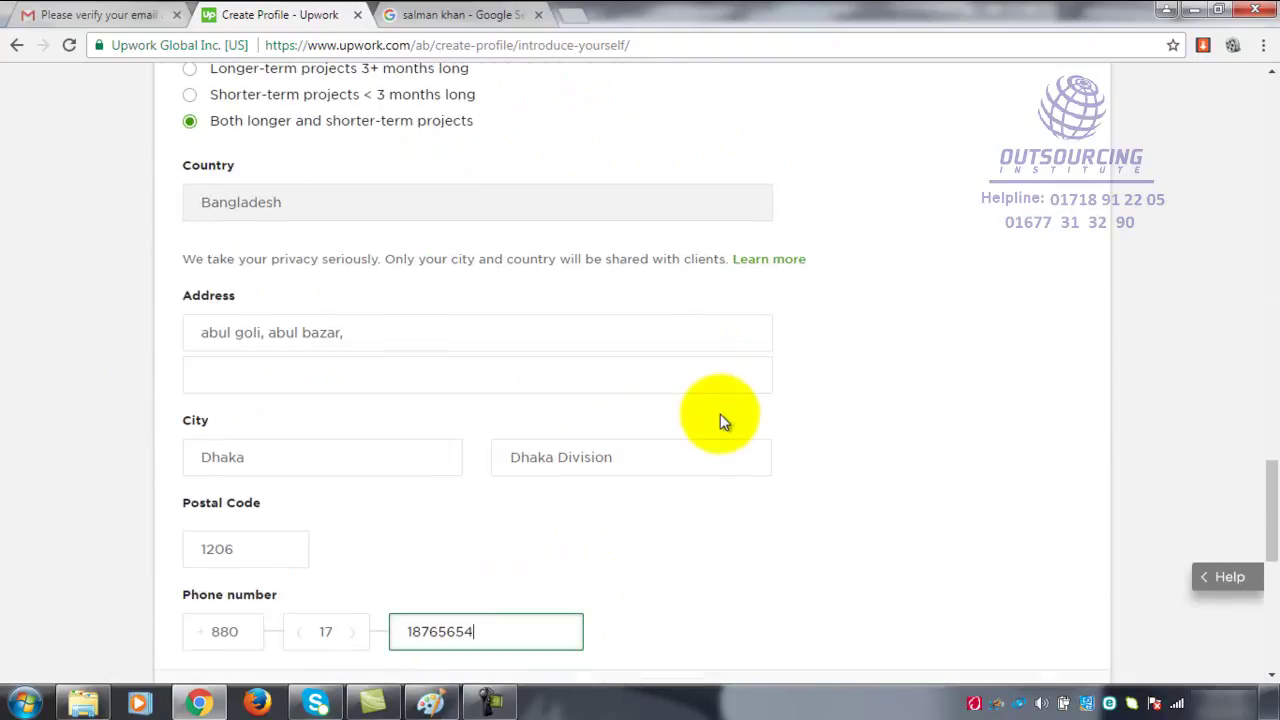
scroll(720, 414, down, 5)
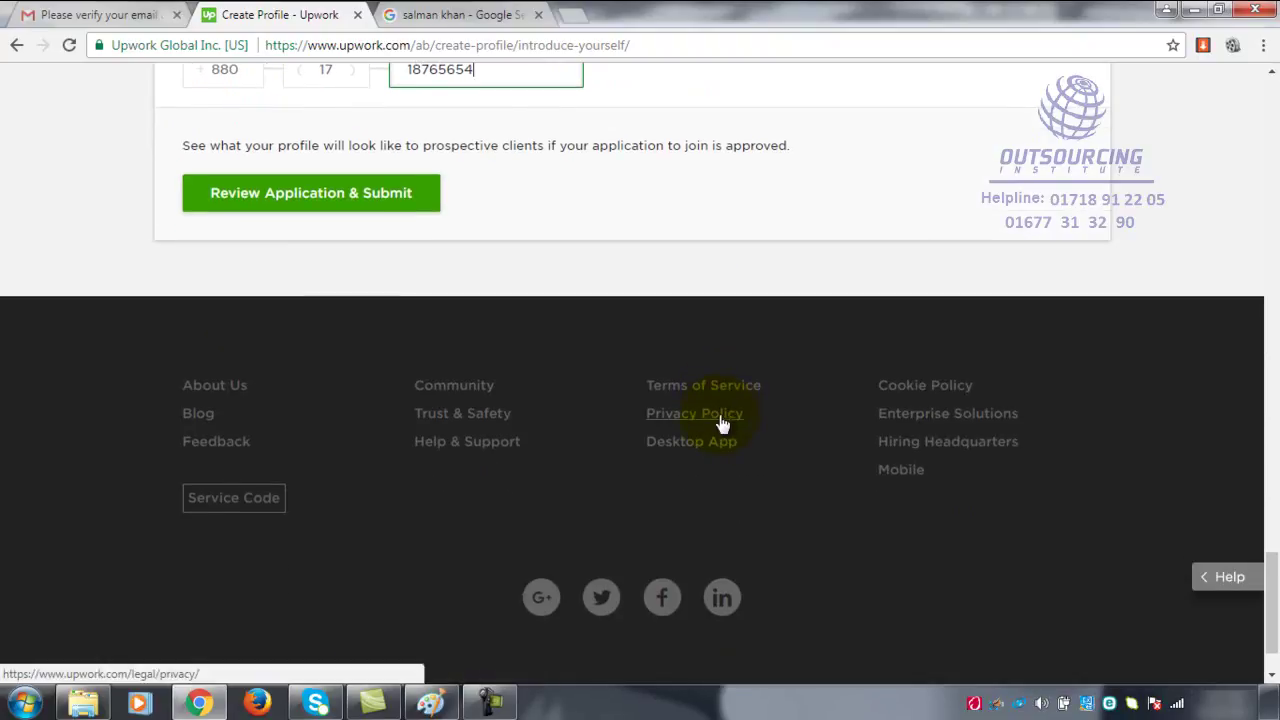
scroll(720, 414, up, 2)
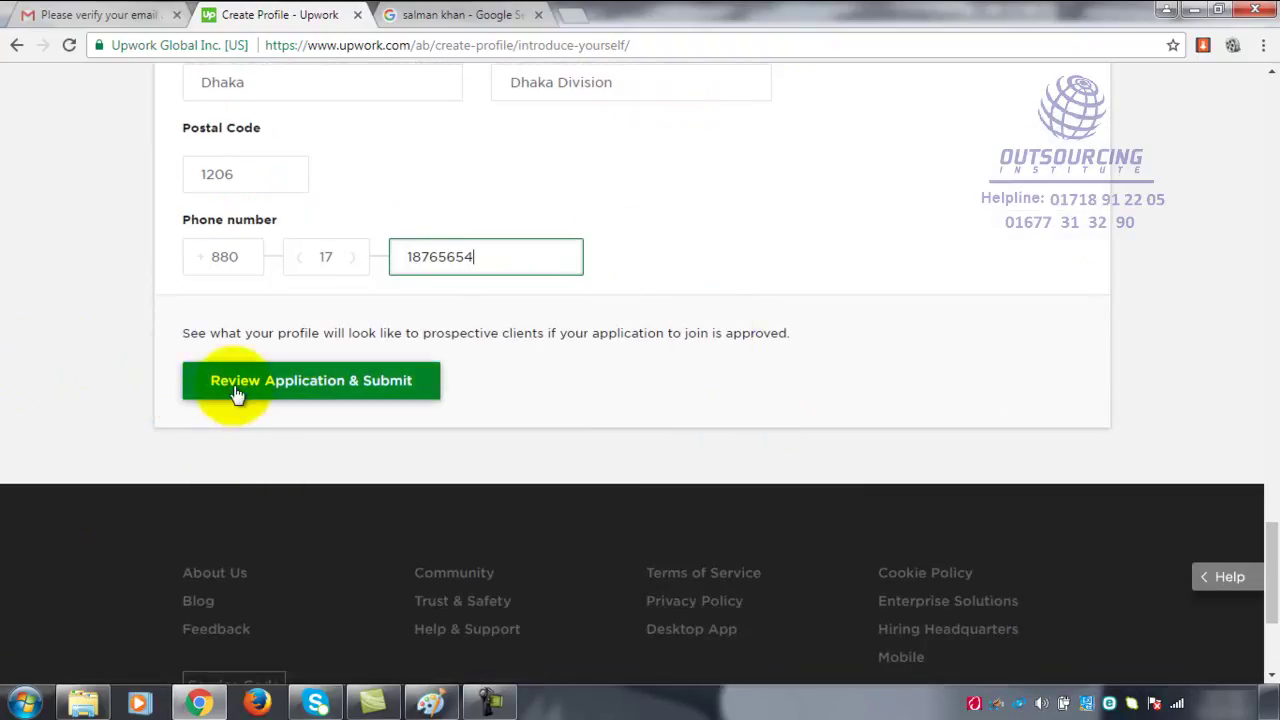
- Go to Review Application & Submit, choose Submit My Application to Join, and scroll the preview
click(378, 388)
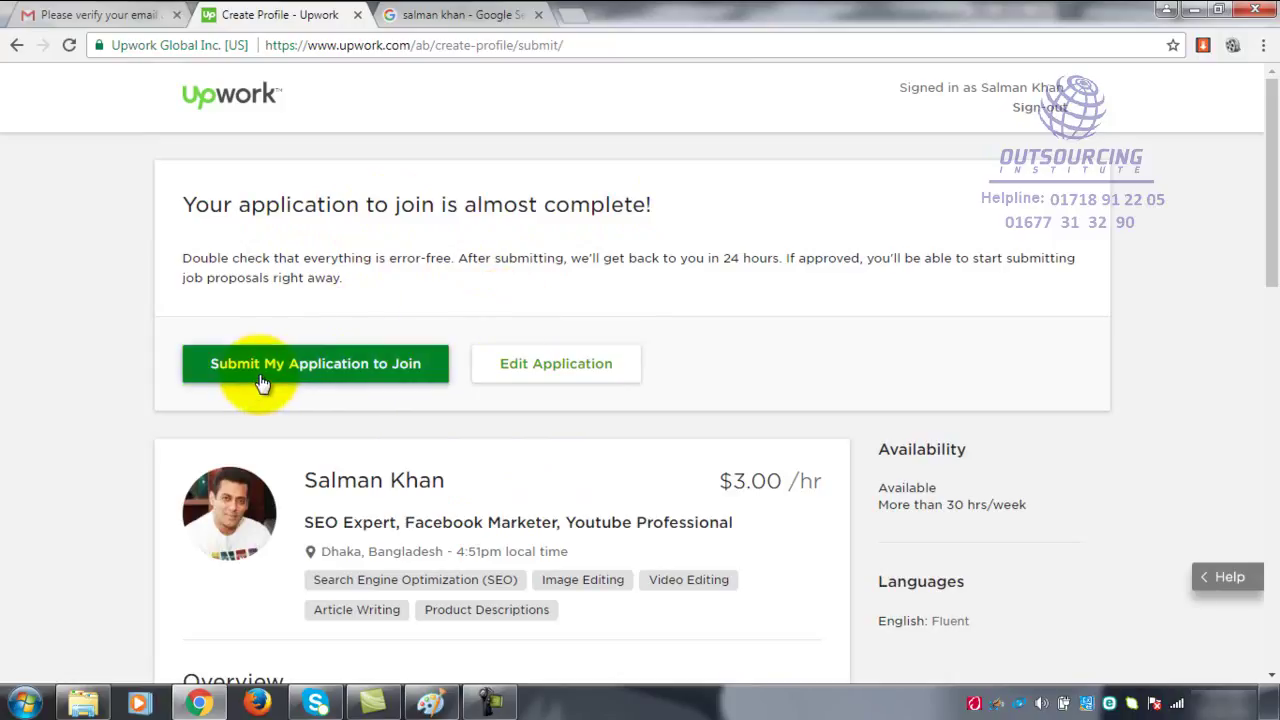
click(410, 363)
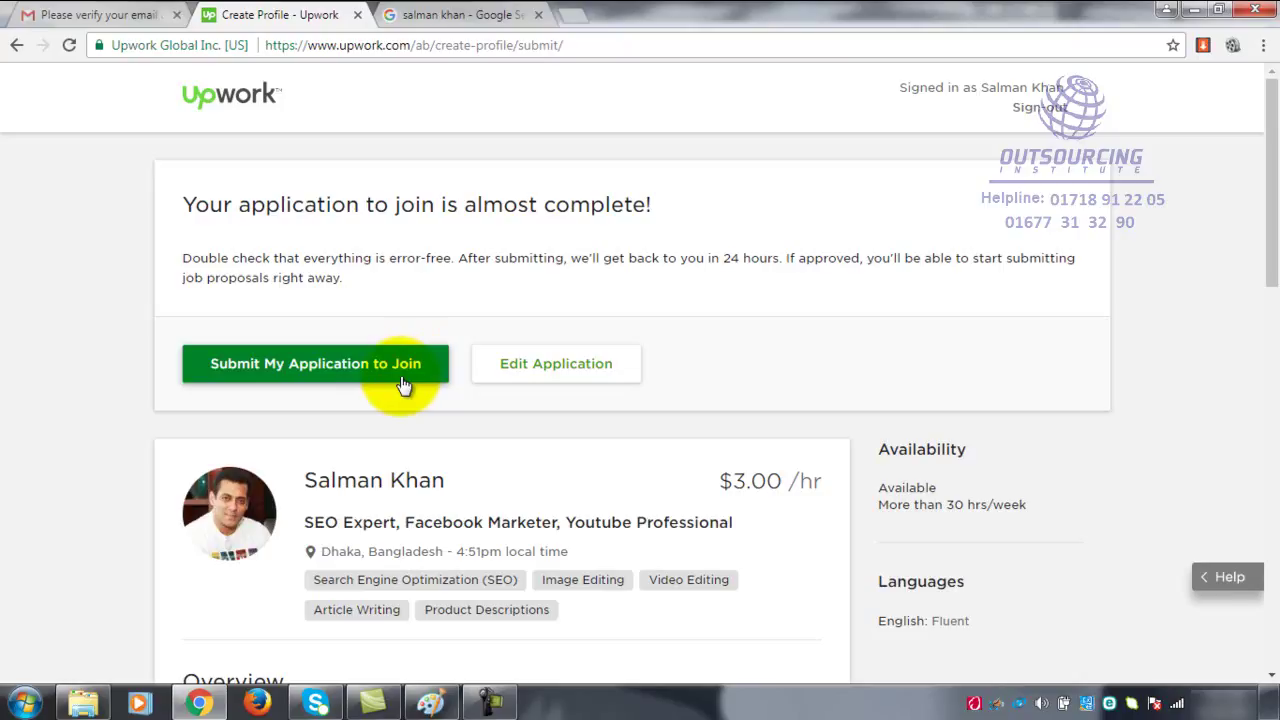
scroll(403, 385, down, 10)
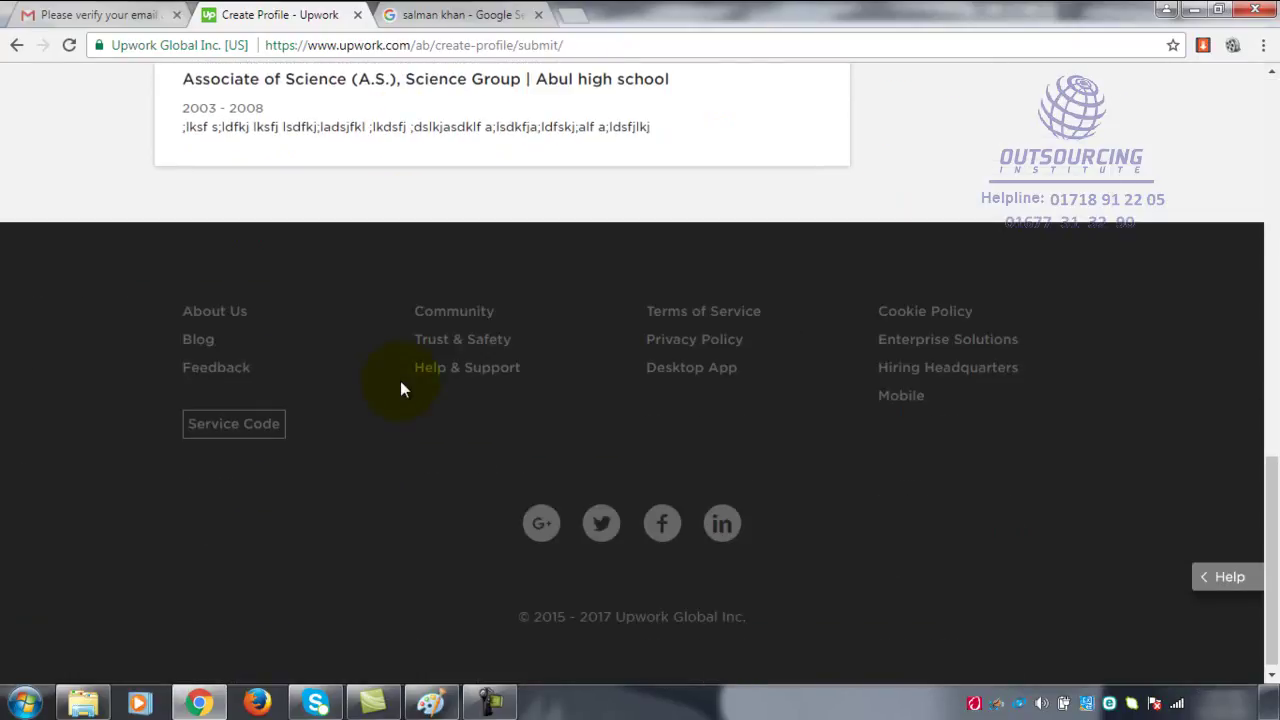
scroll(400, 389, up, 10)
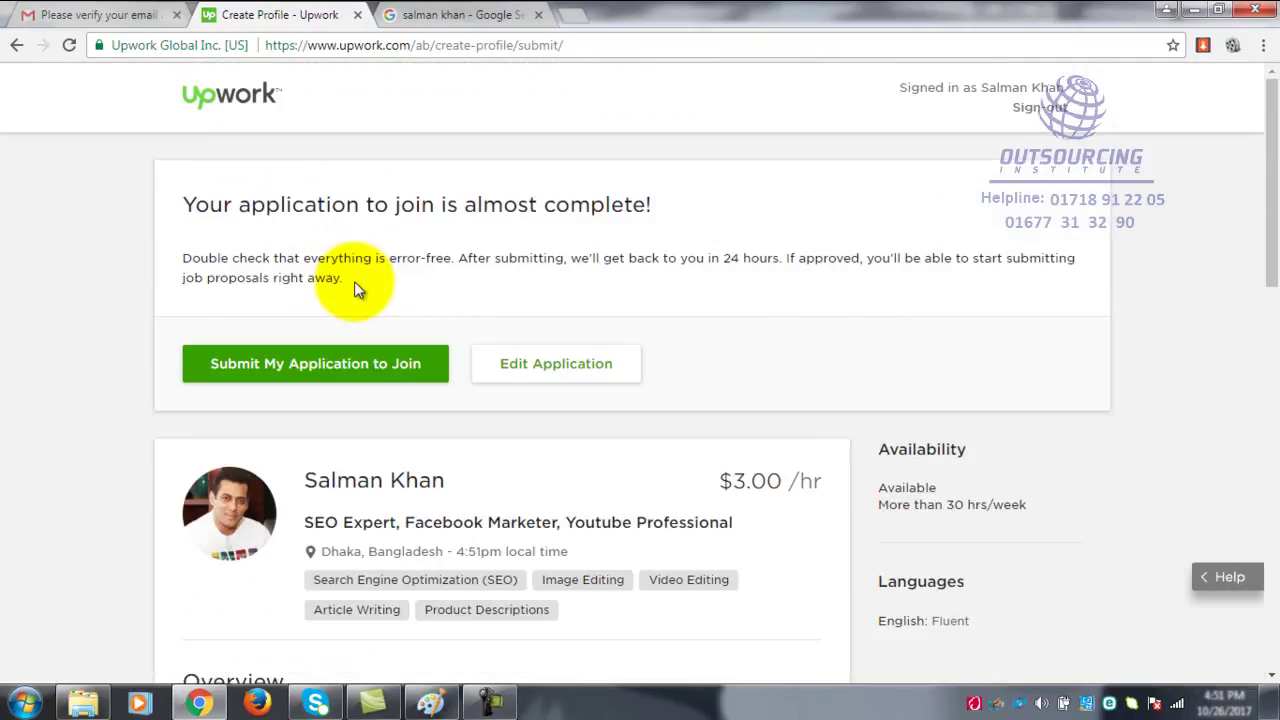